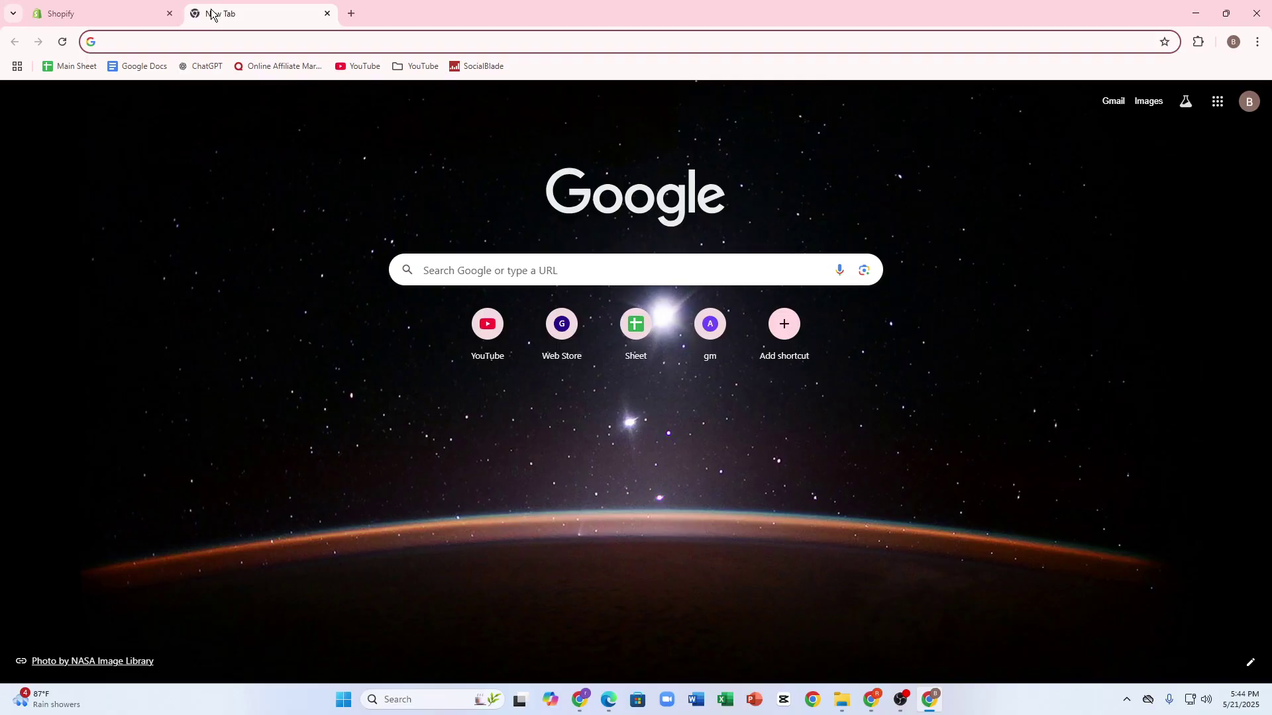
# Step: Search the web for shopifyadmin and open the GigaShot store's admin from the store login result
pyautogui.write('shopif')
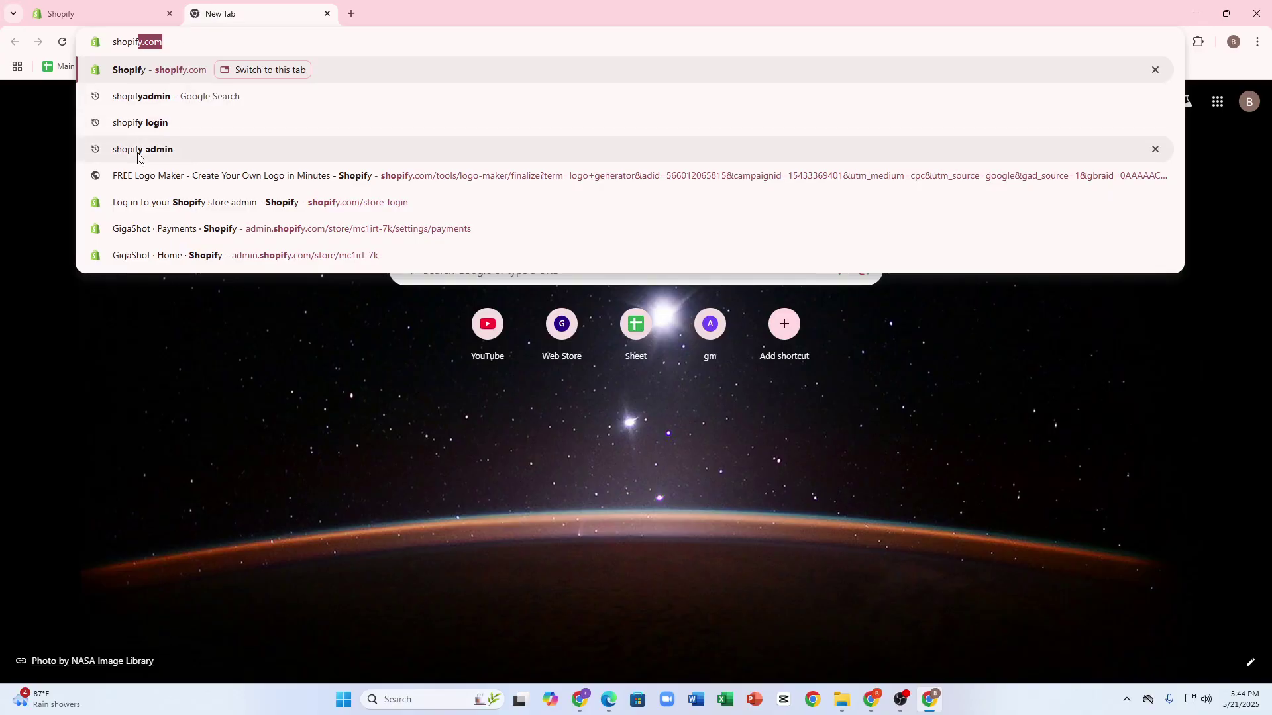
pyautogui.click(201, 98)
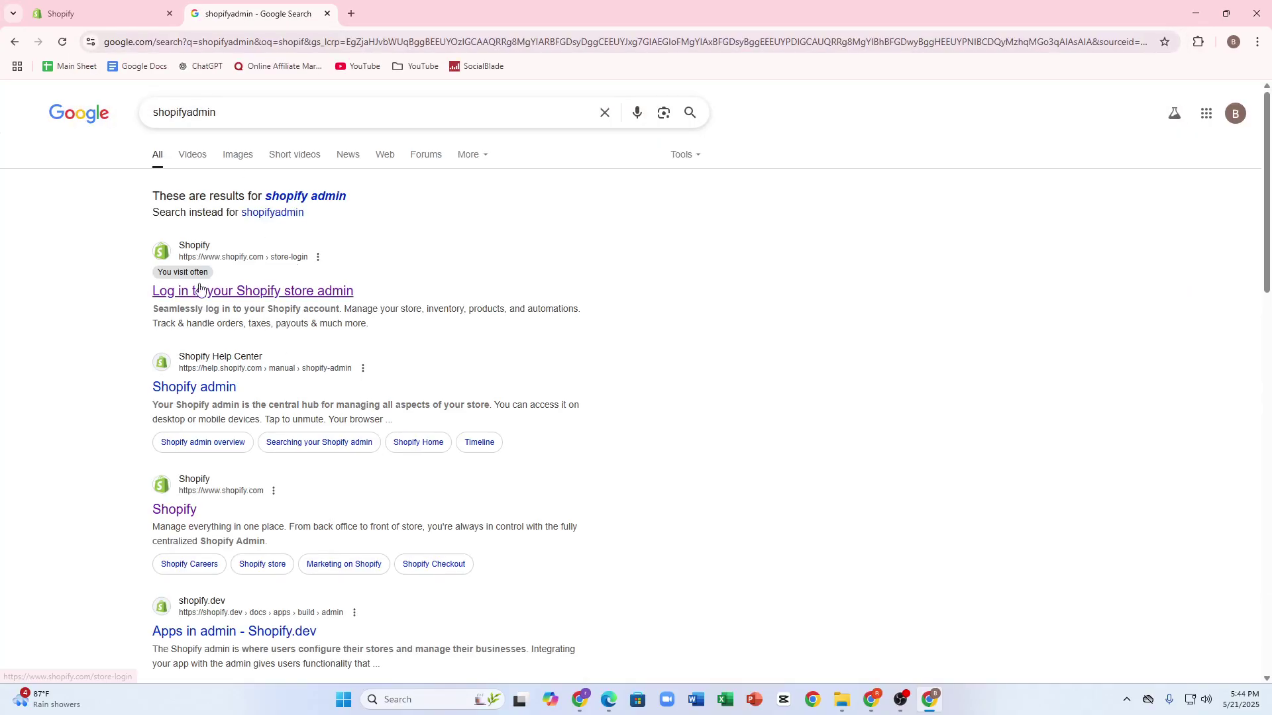
pyautogui.click(198, 290)
pyautogui.click(618, 361)
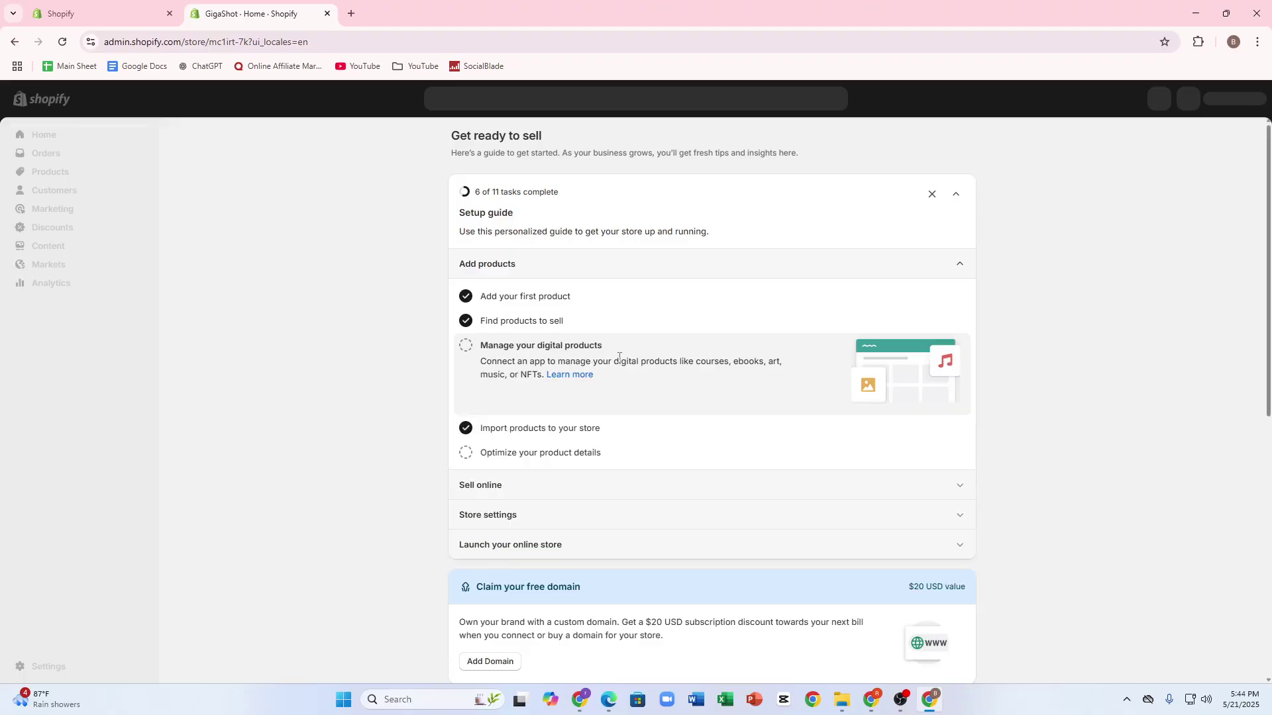
# Step: Look over the current Dawn theme's home page in the theme editor, closing the Summer Sale popup, and return to the themes page
pyautogui.click(37, 175)
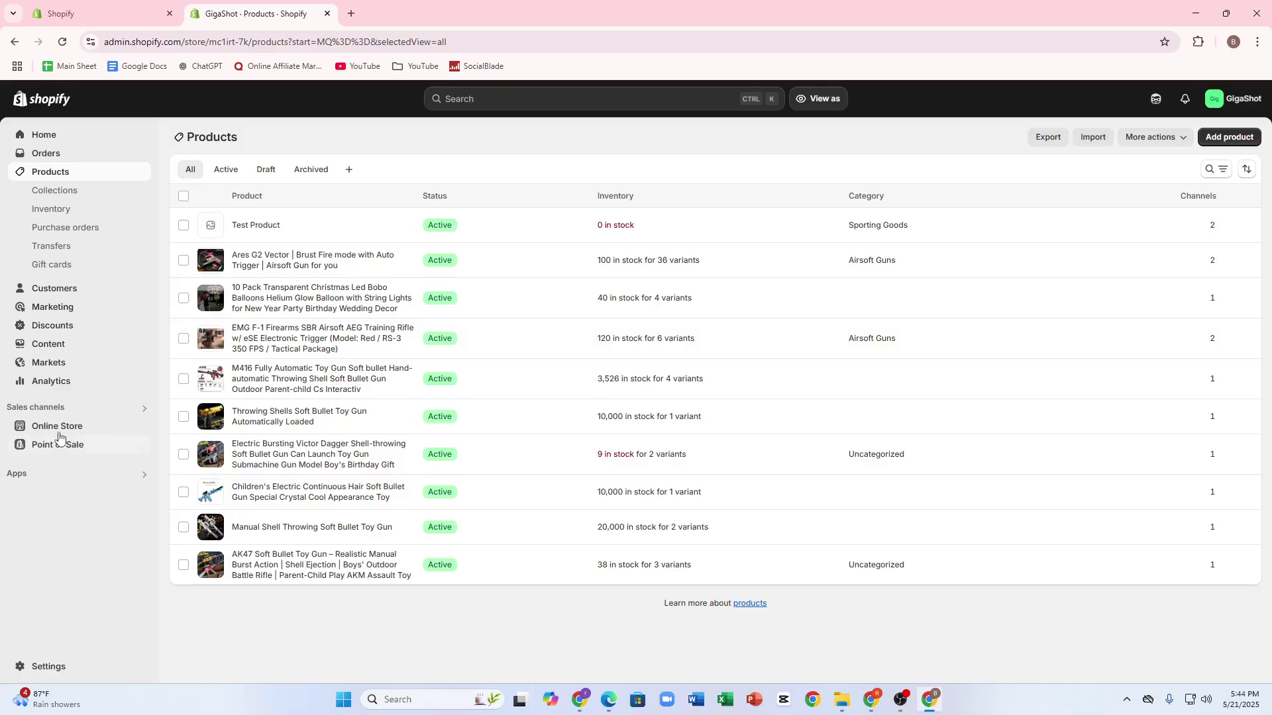
pyautogui.click(57, 427)
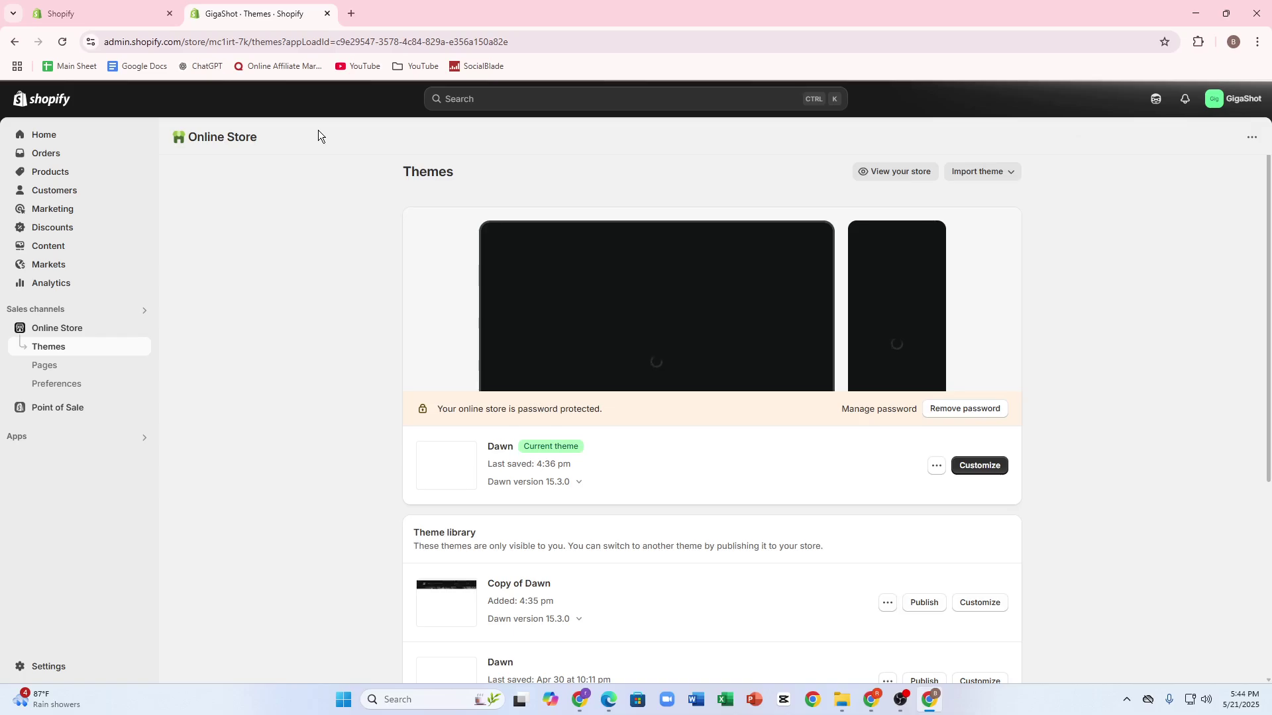
pyautogui.click(980, 467)
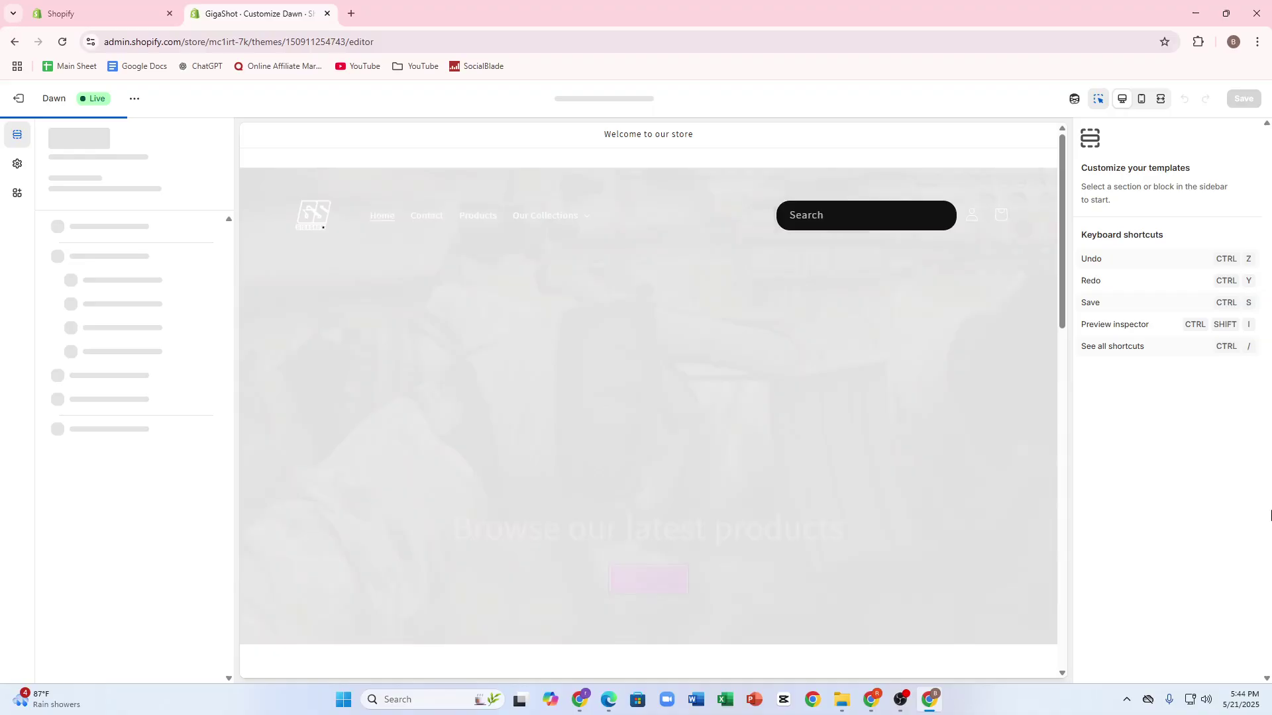
pyautogui.scroll(-8, 742, 316)
pyautogui.scroll(10, 671, 387)
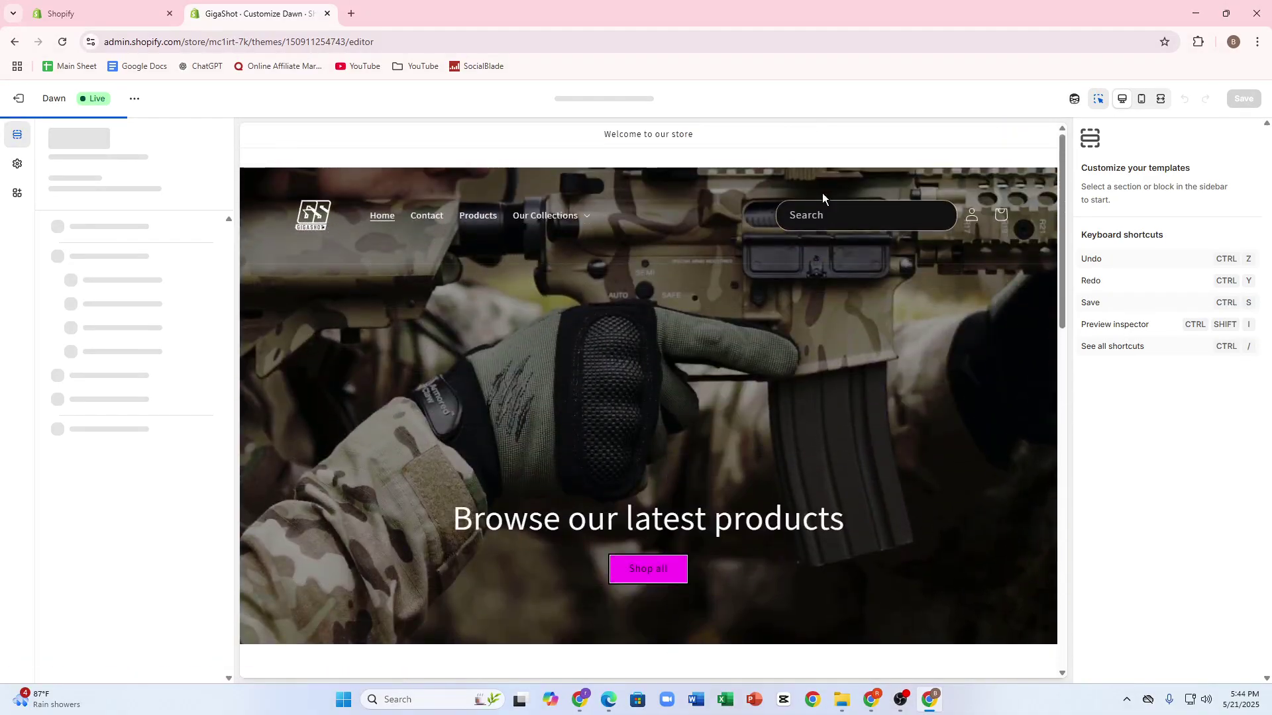
pyautogui.scroll(-10, 660, 318)
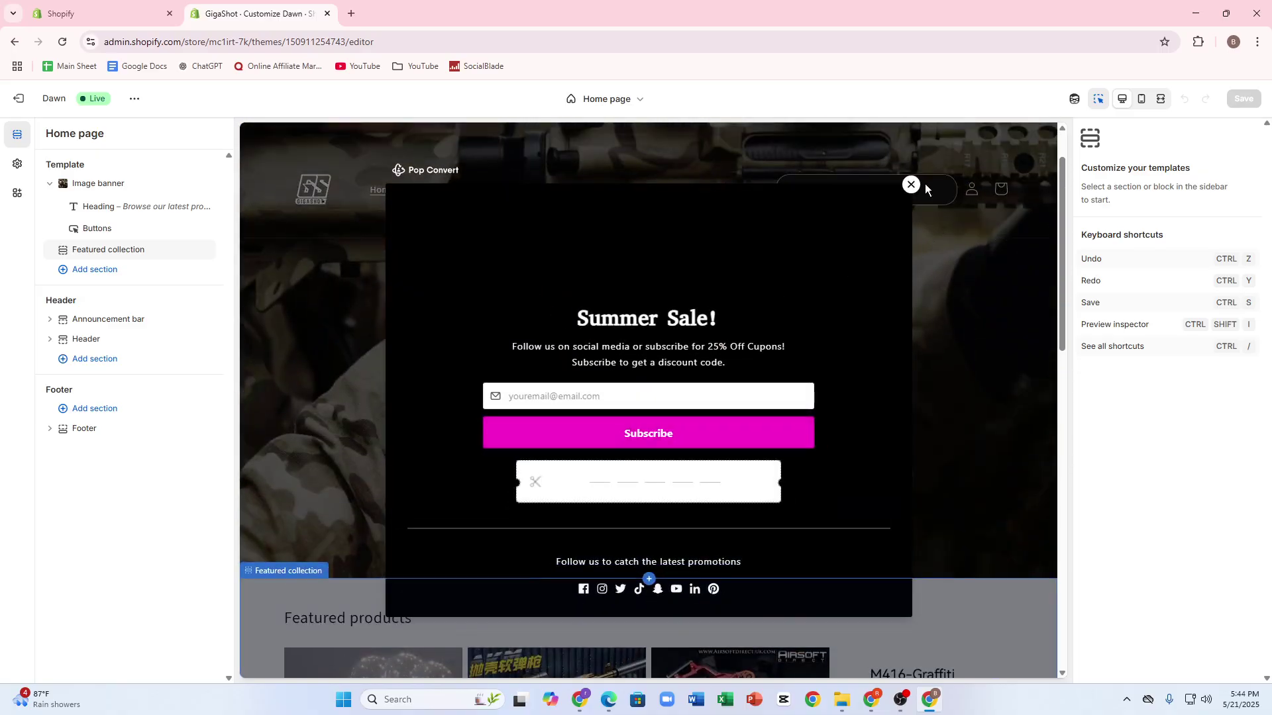
pyautogui.click(924, 183)
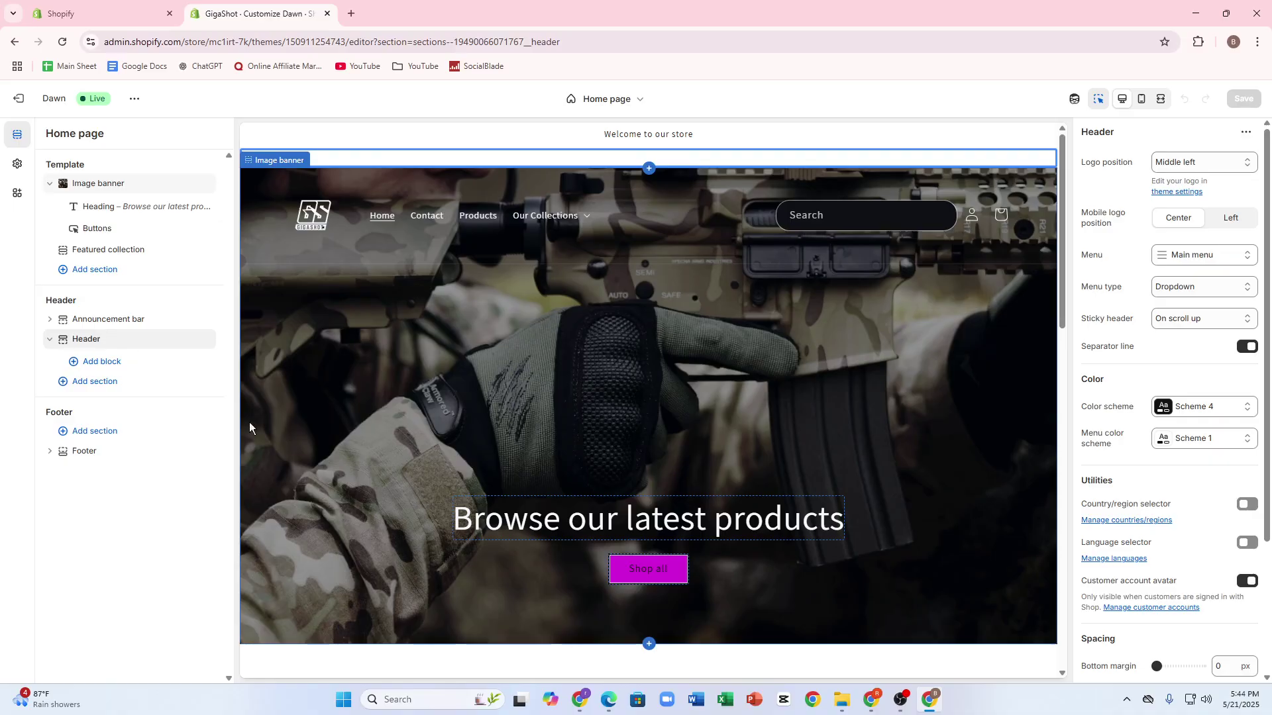
pyautogui.click(352, 14)
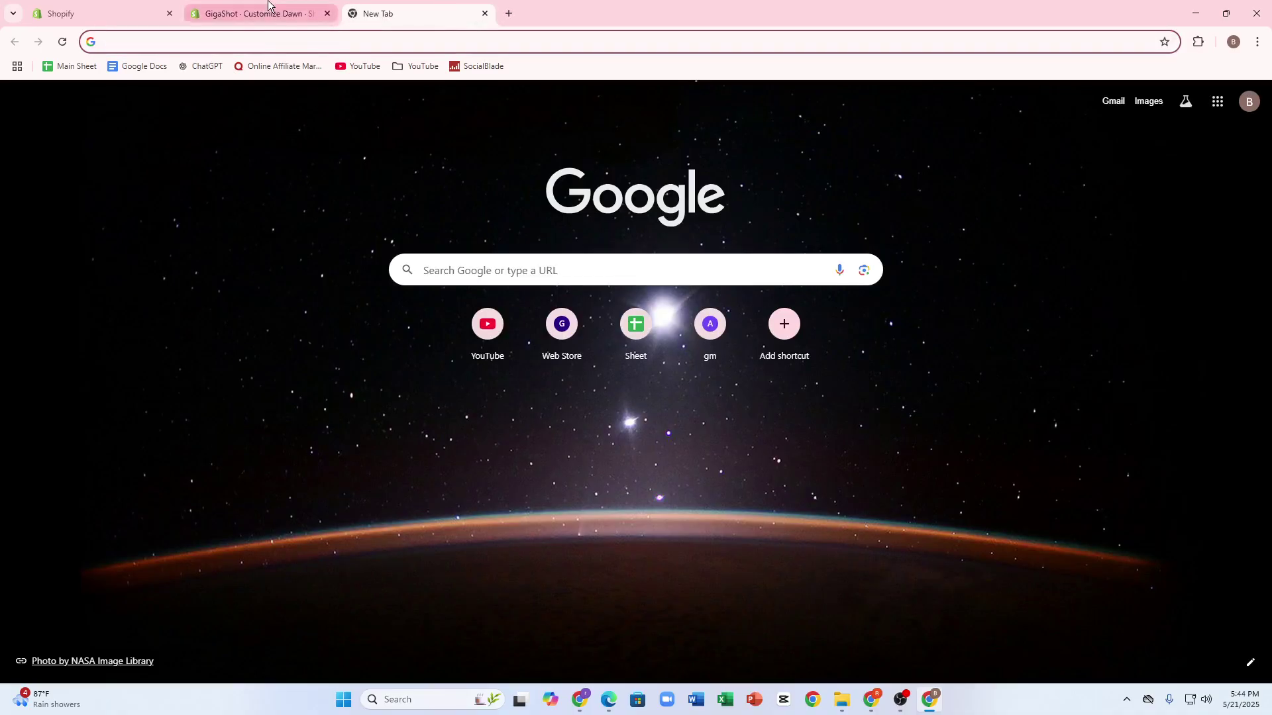
pyautogui.click(268, 5)
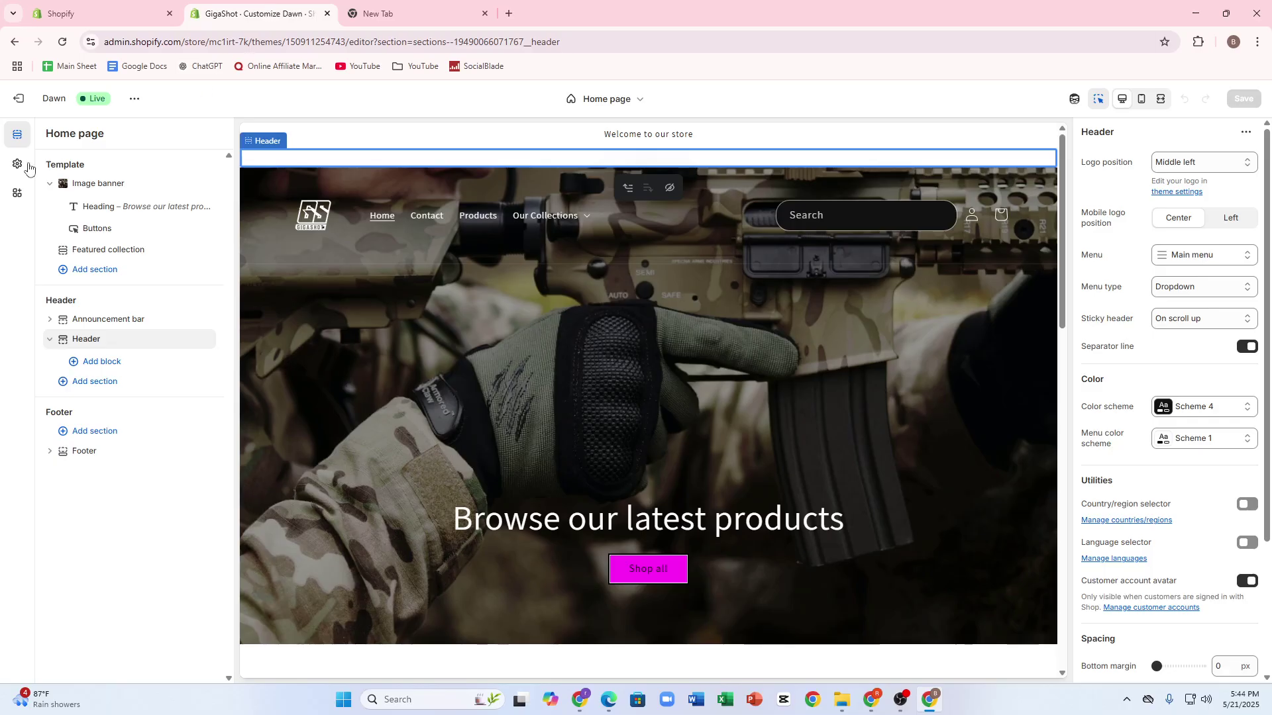
pyautogui.click(21, 101)
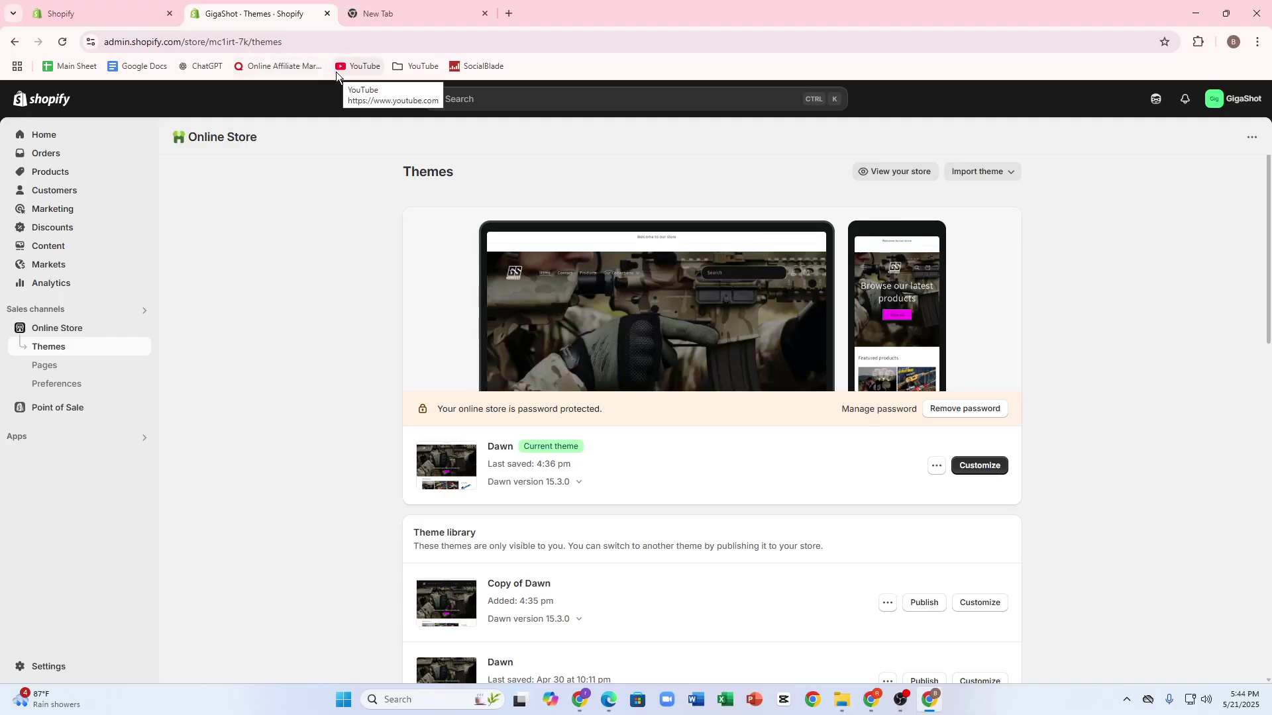
# Step: Open the installed PageFly Page Builder app and look through its dashboard
pyautogui.click(39, 447)
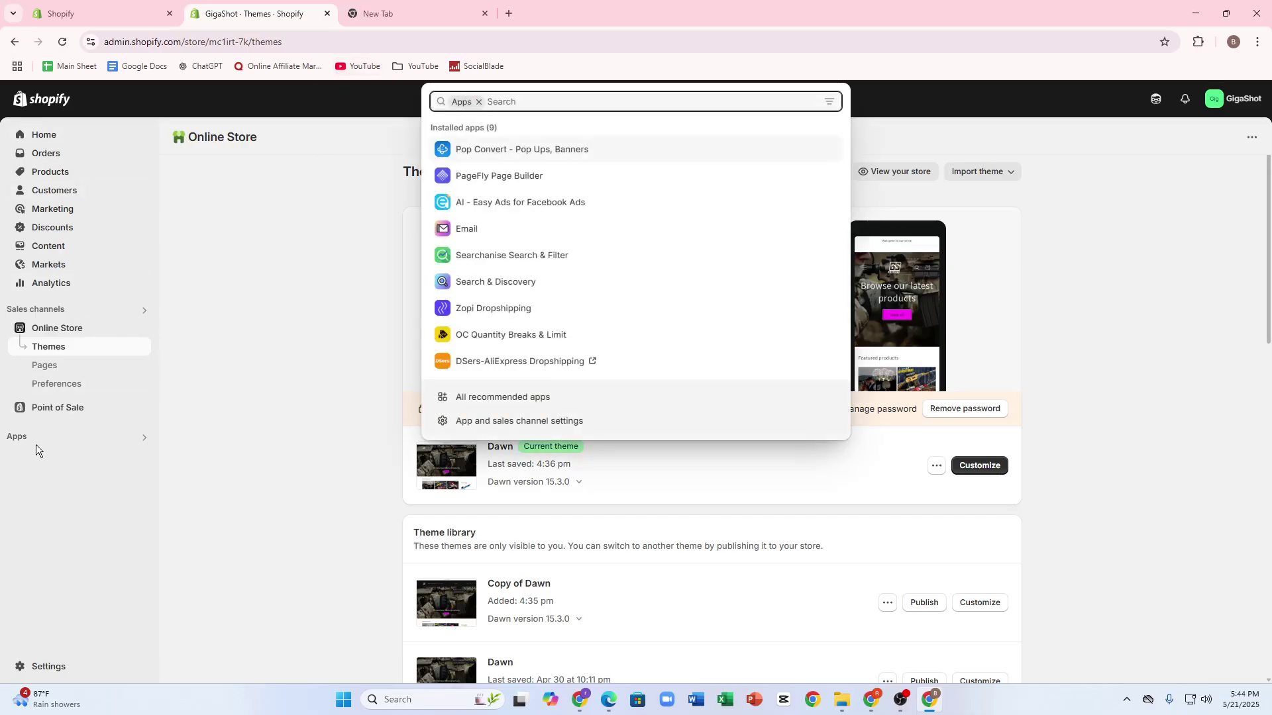
pyautogui.click(498, 176)
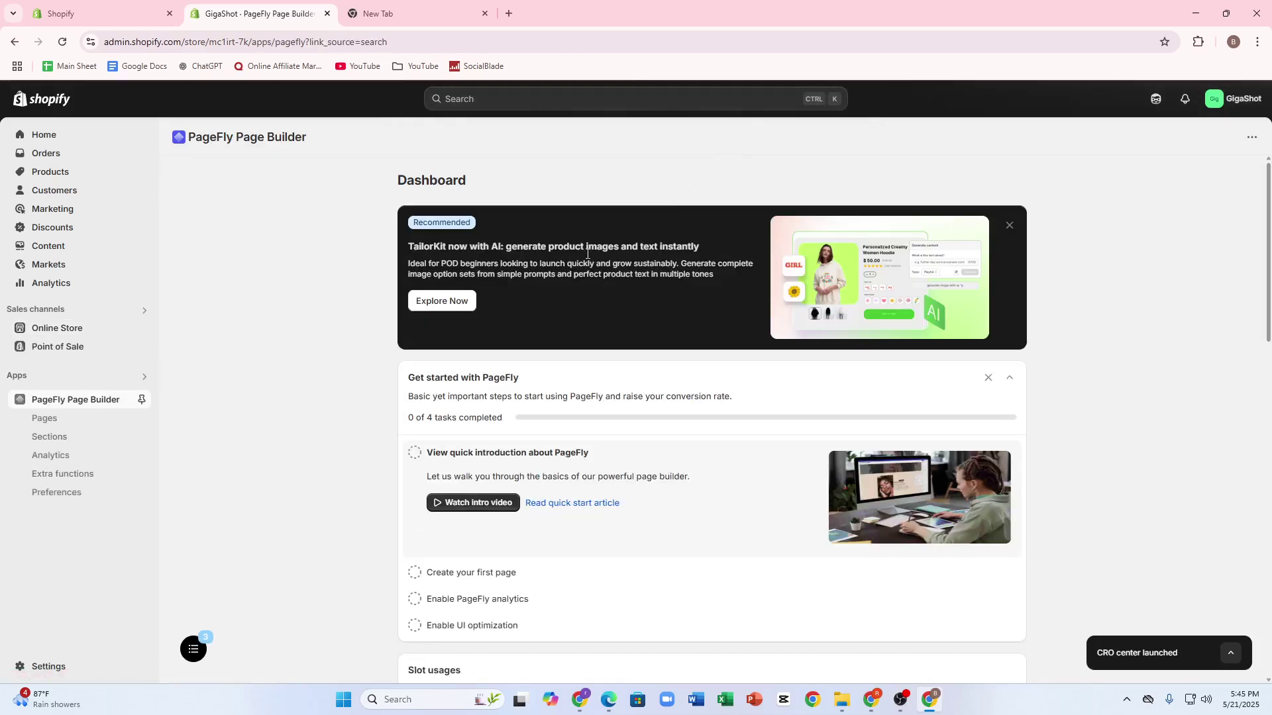
pyautogui.scroll(-15, 828, 288)
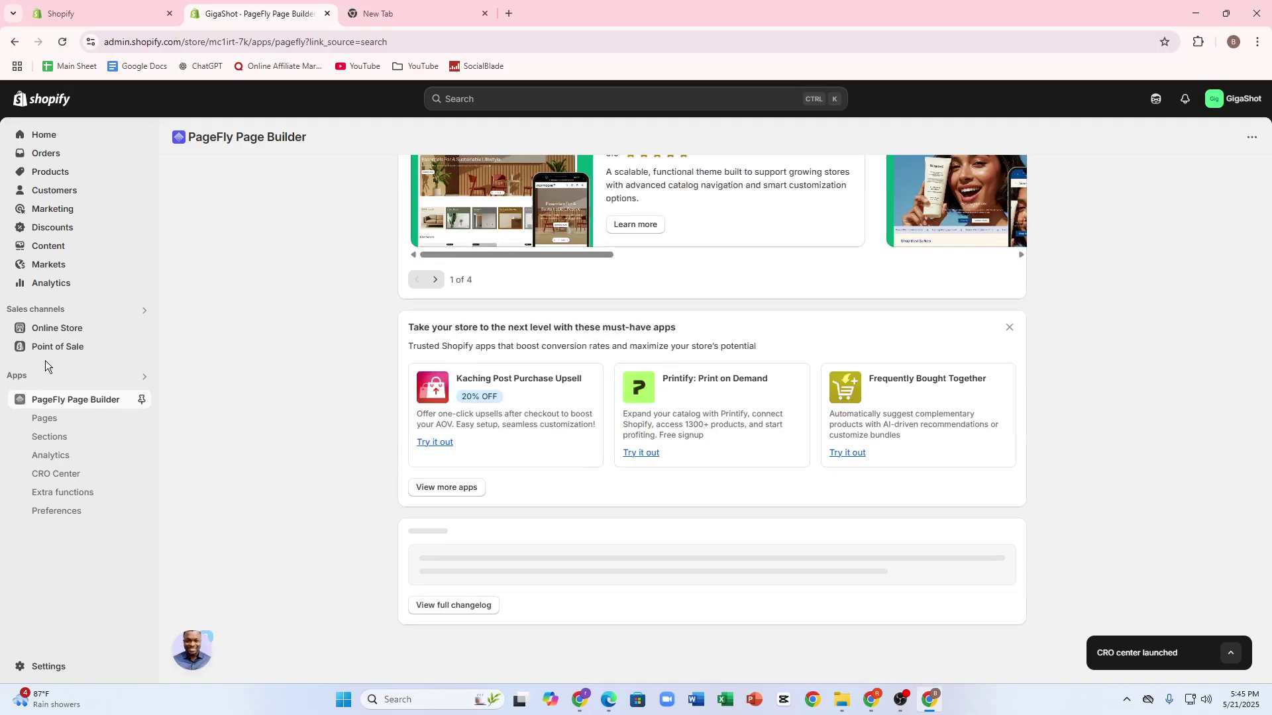
# Step: Return to the online store and open the Shopify App Store from the recommended apps
pyautogui.click(45, 332)
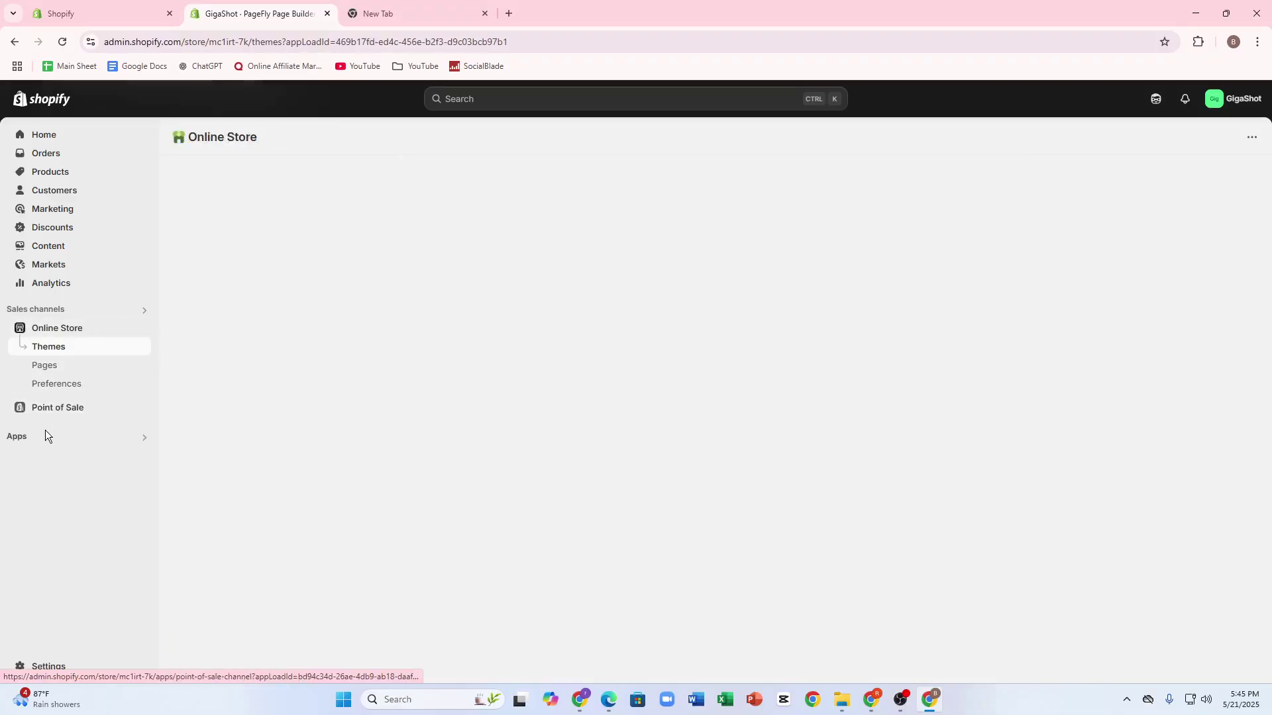
pyautogui.click(45, 437)
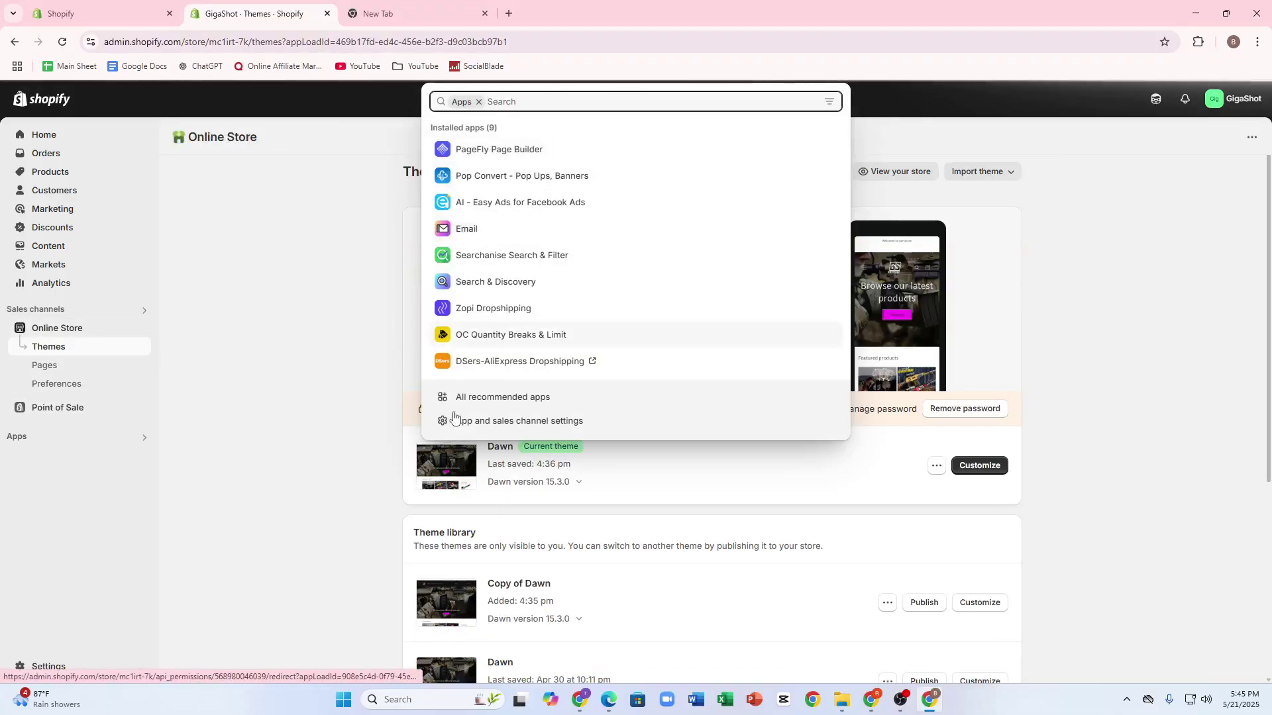
pyautogui.click(464, 397)
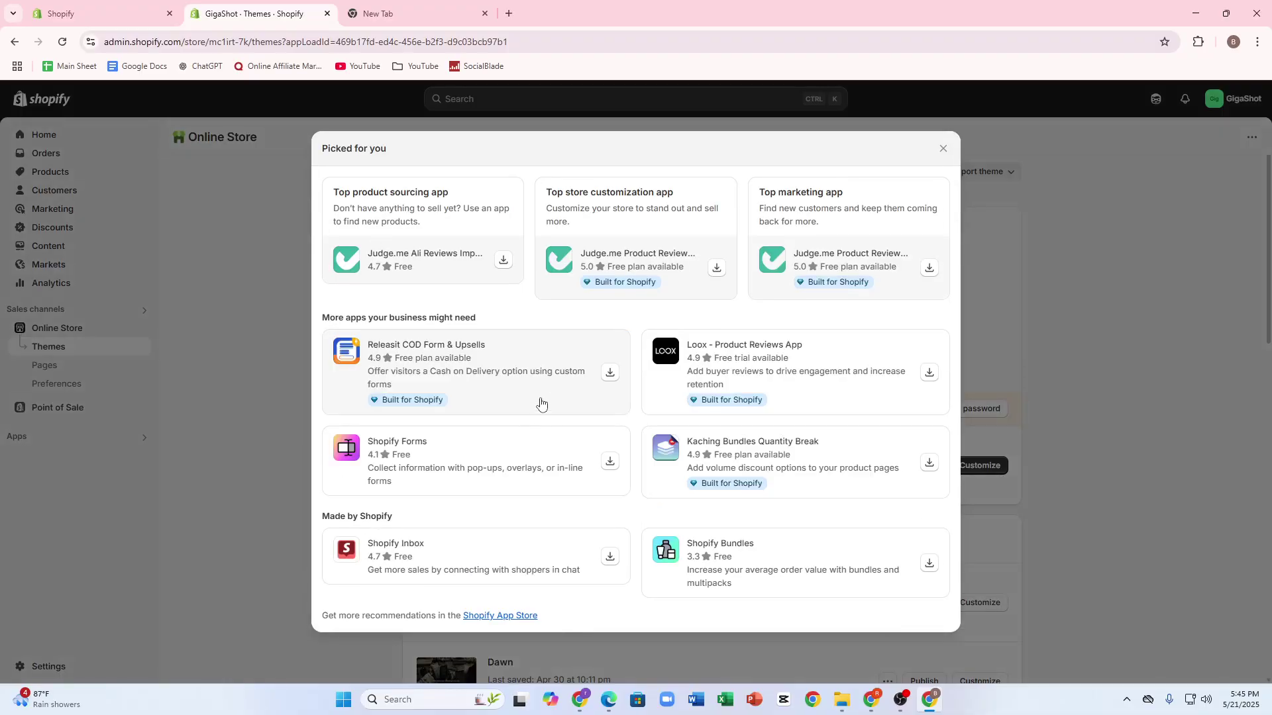
pyautogui.click(489, 620)
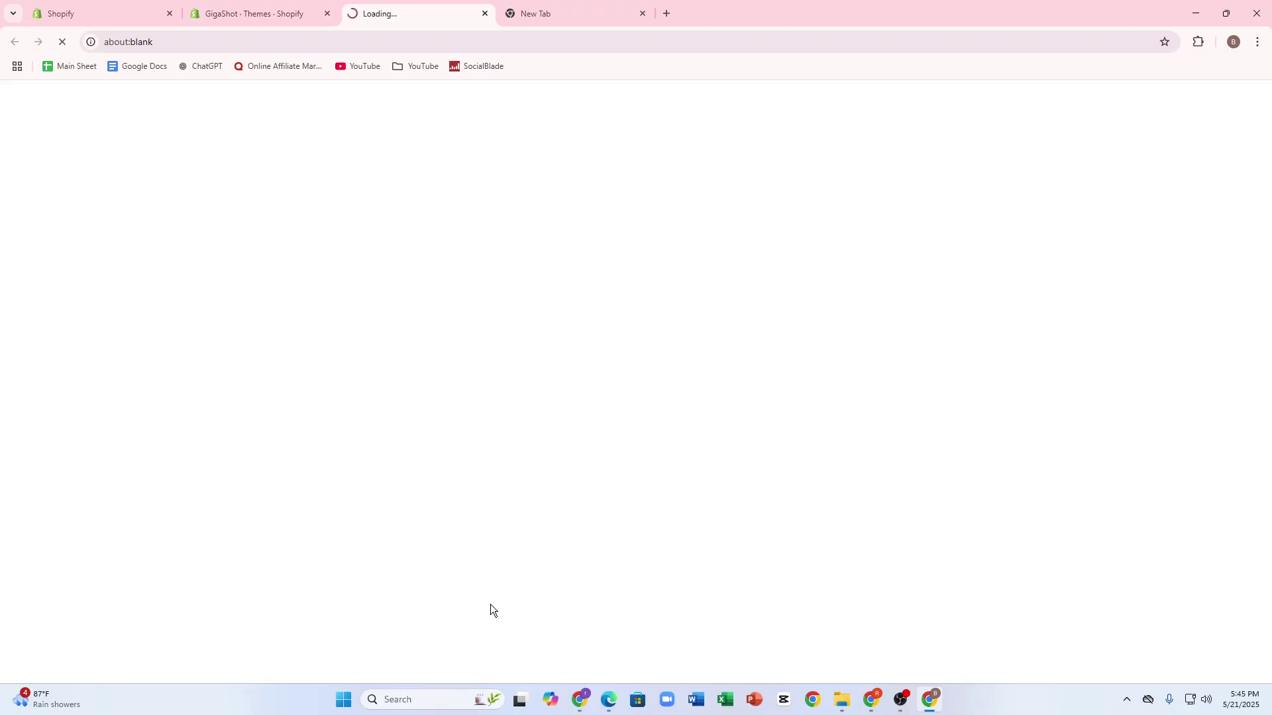
# Step: Search the app store for "instant" and install Instant Section & Page Builder on the store
pyautogui.click(529, 106)
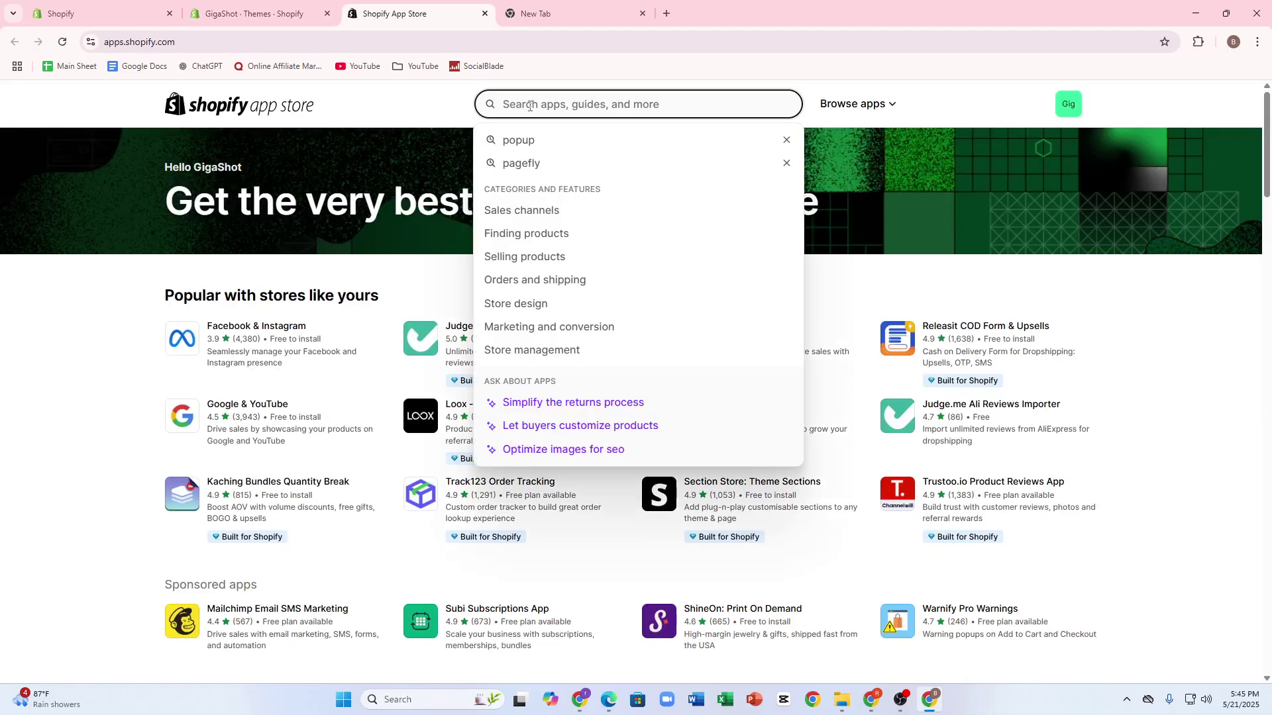
pyautogui.write('instant')
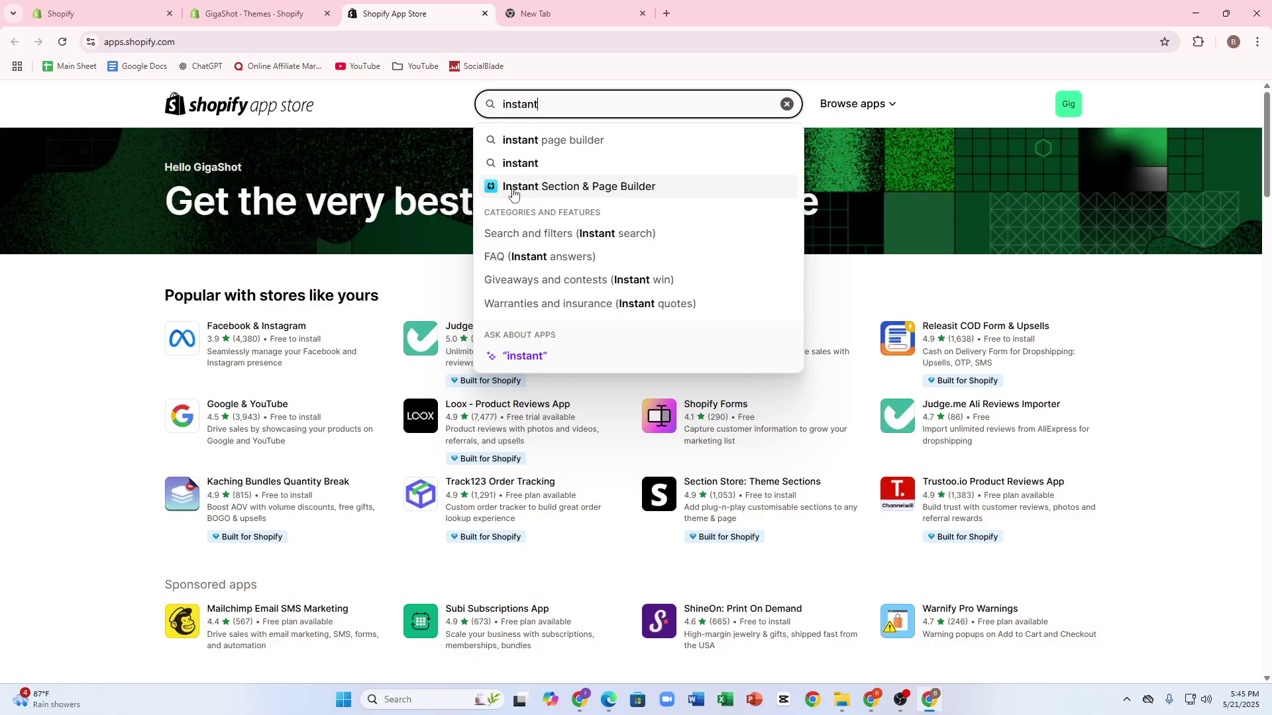
pyautogui.click(626, 191)
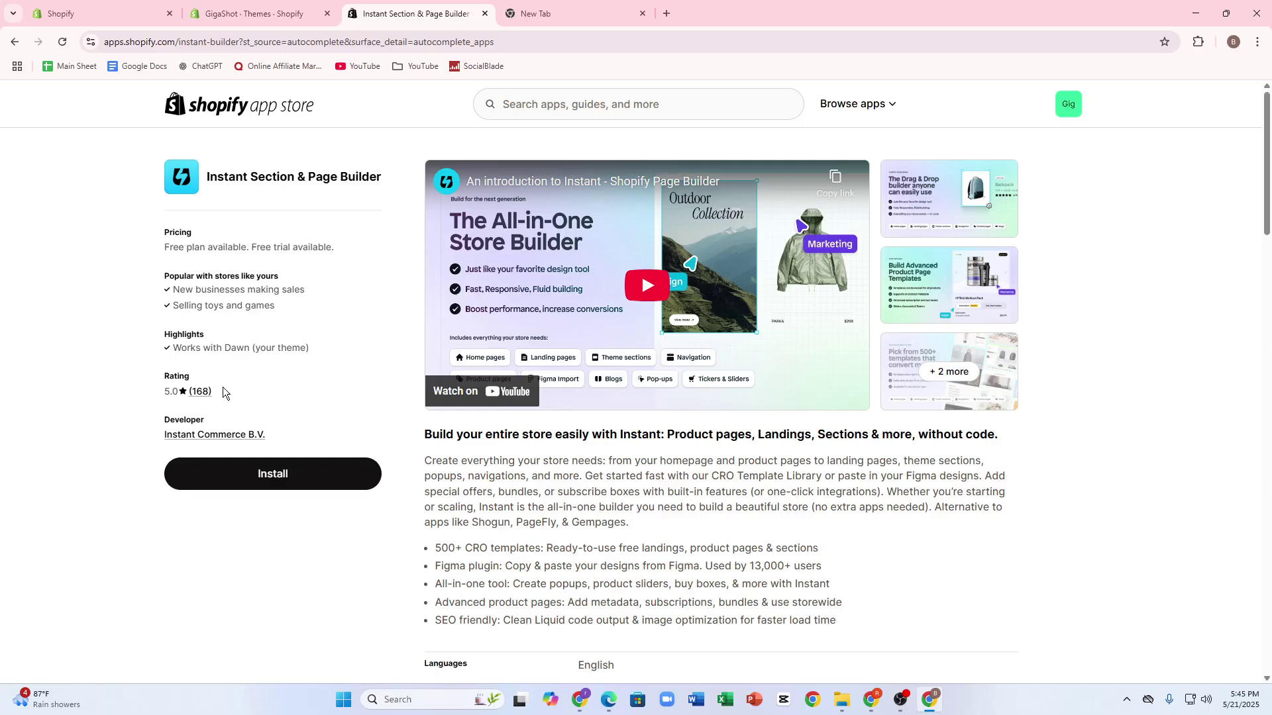
pyautogui.click(256, 476)
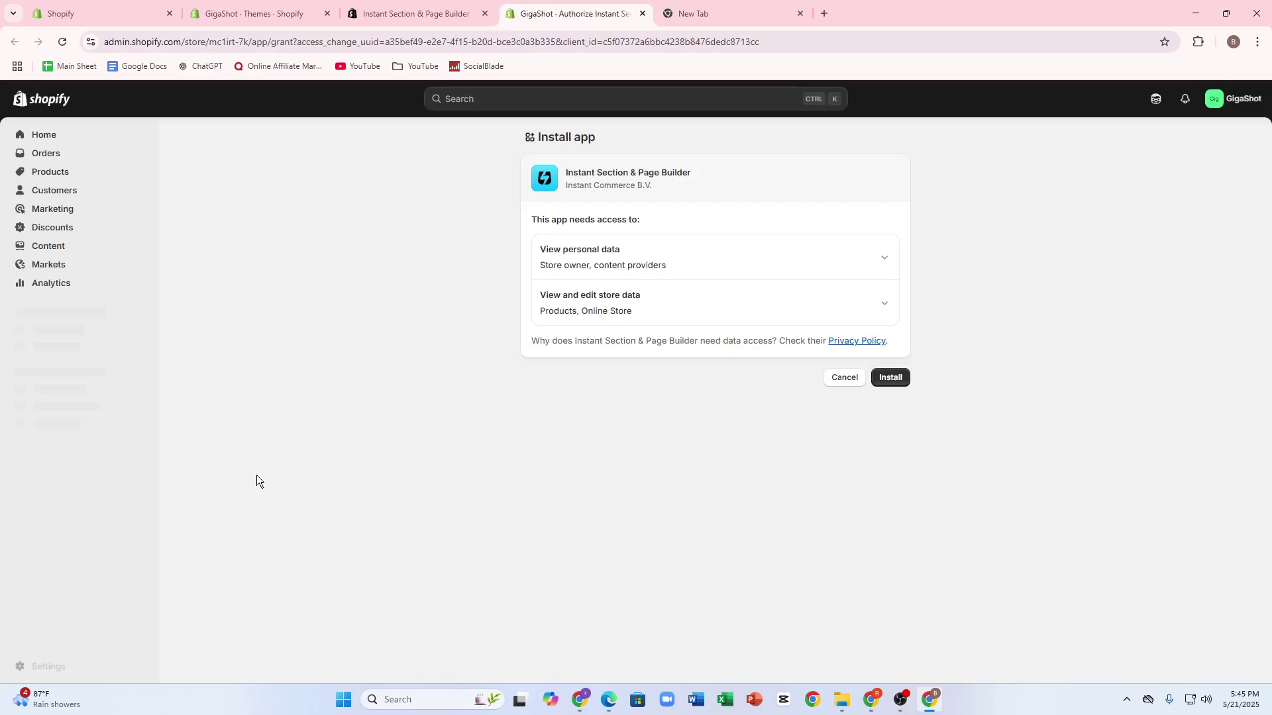
pyautogui.click(902, 378)
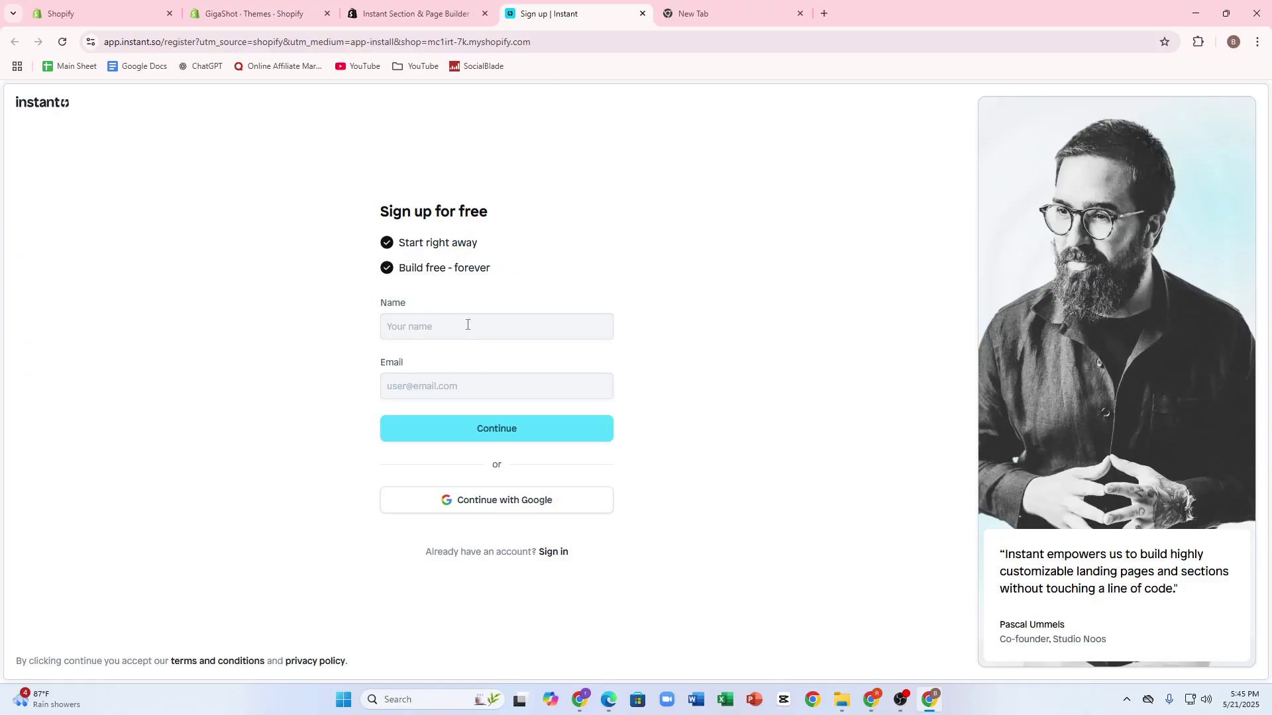
# Step: Sign up for Instant with the existing Google account and start a new project
pyautogui.click(506, 502)
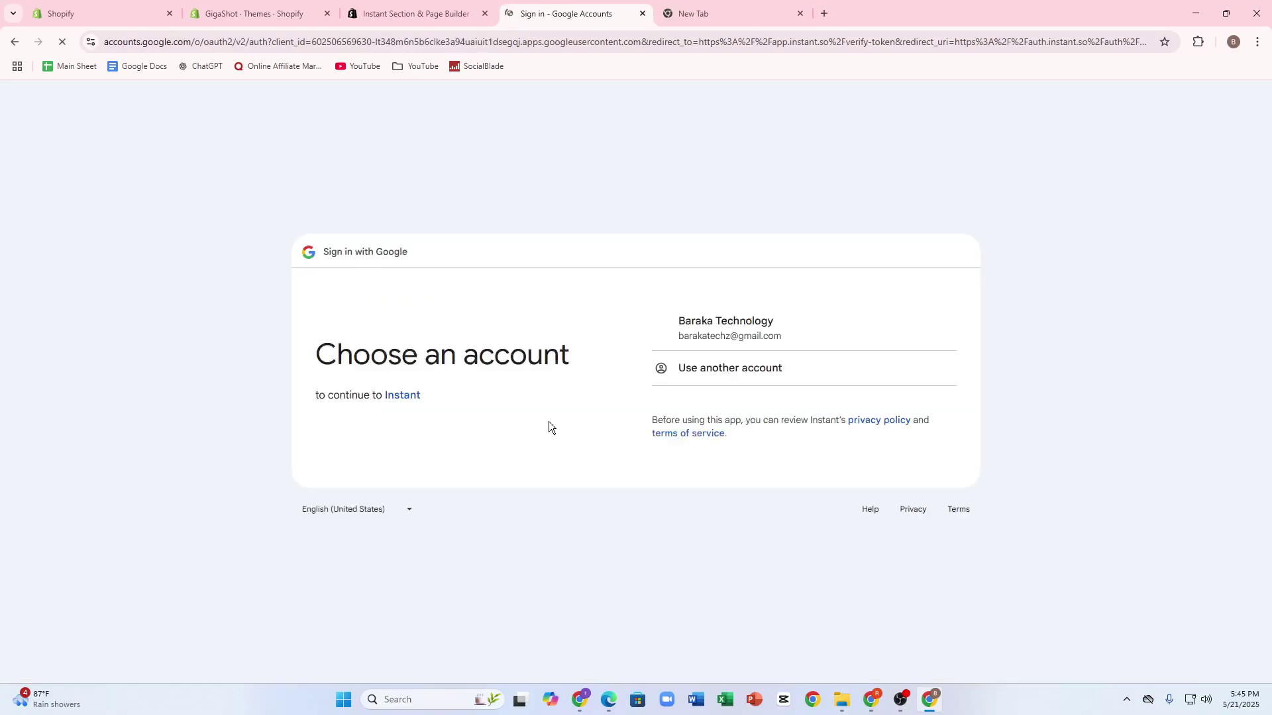
pyautogui.click(730, 346)
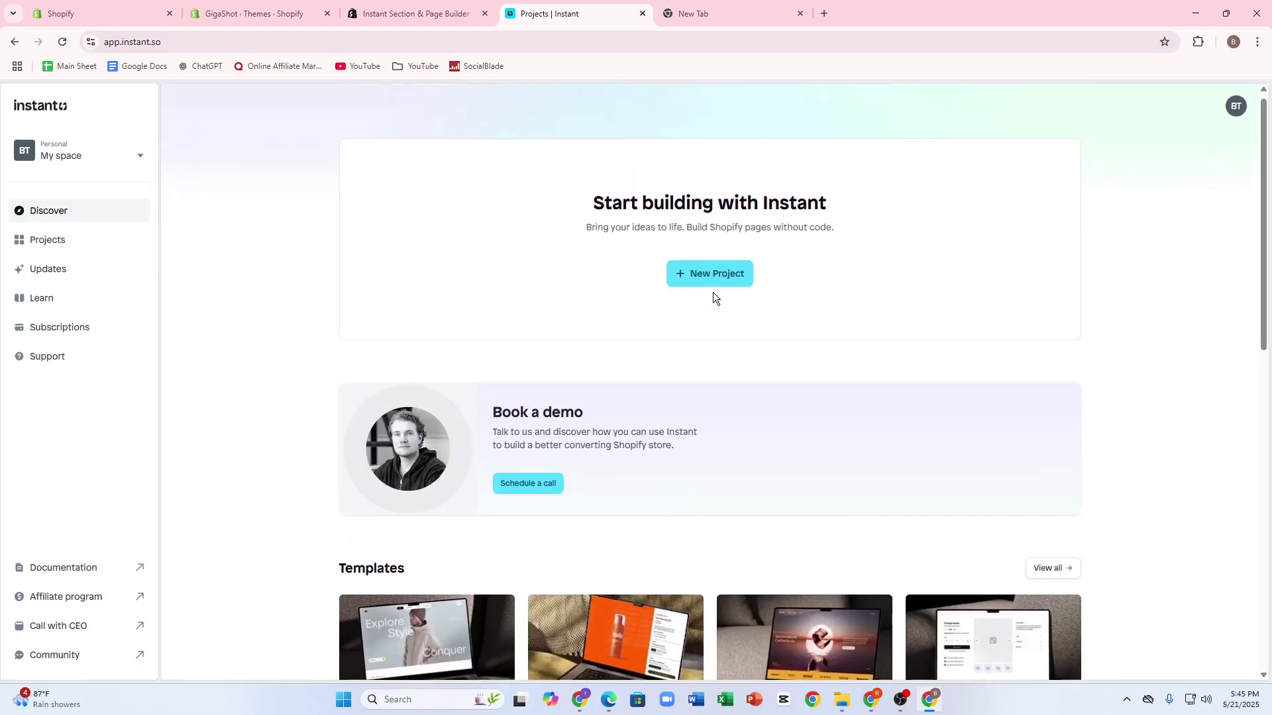
pyautogui.moveTo(797, 224); pyautogui.dragTo(641, 211)
pyautogui.click(703, 287)
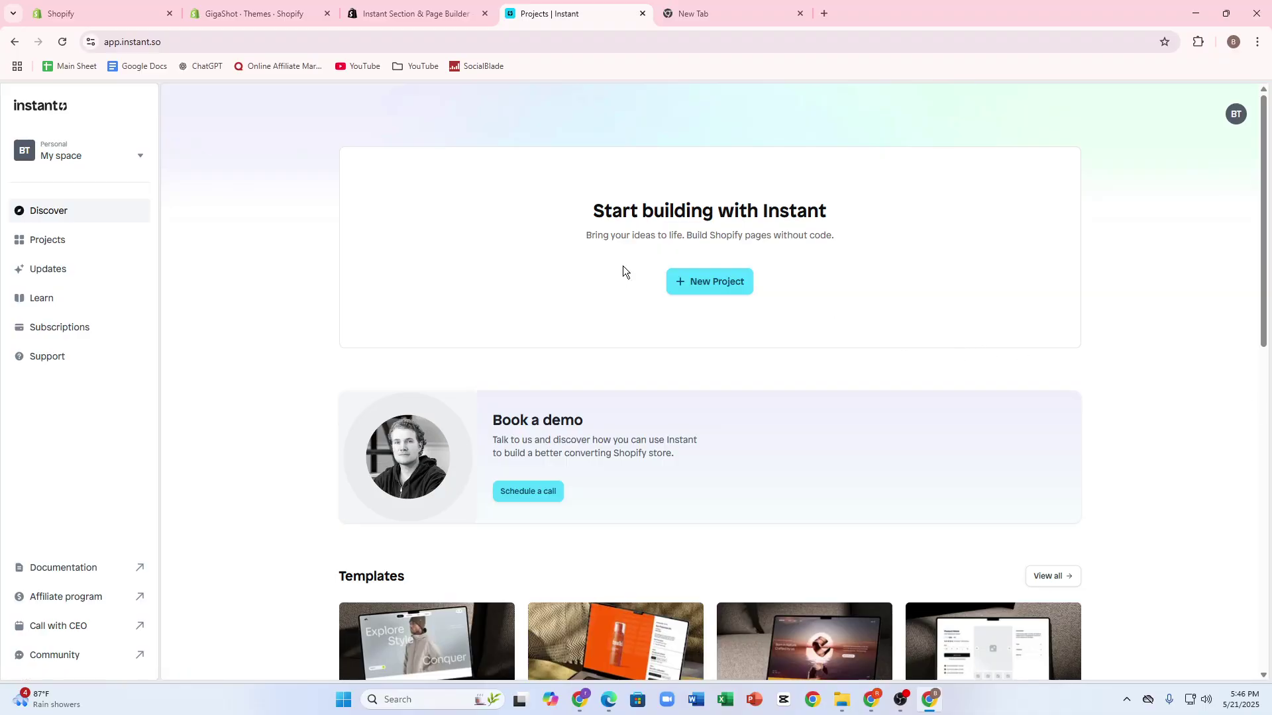
pyautogui.click(695, 285)
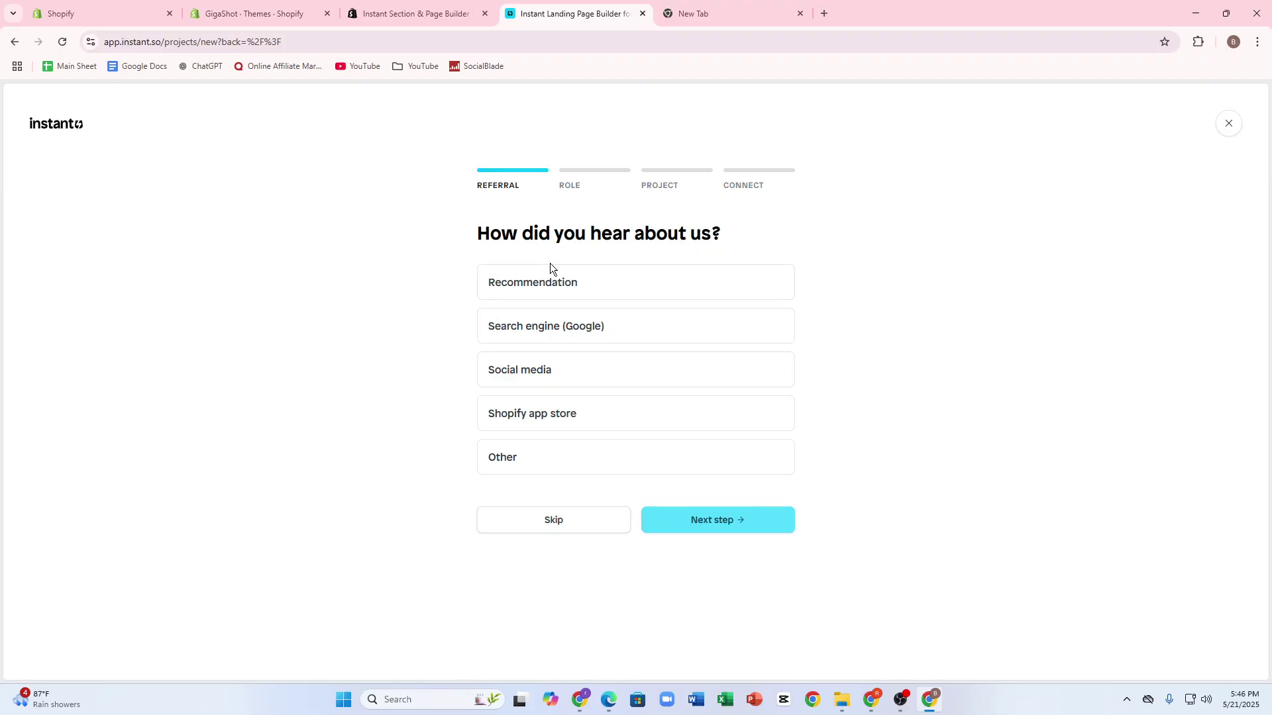
# Step: Skip the onboarding question about how you heard about Instant
pyautogui.moveTo(475, 233); pyautogui.dragTo(699, 236)
pyautogui.click(704, 242)
pyautogui.click(554, 523)
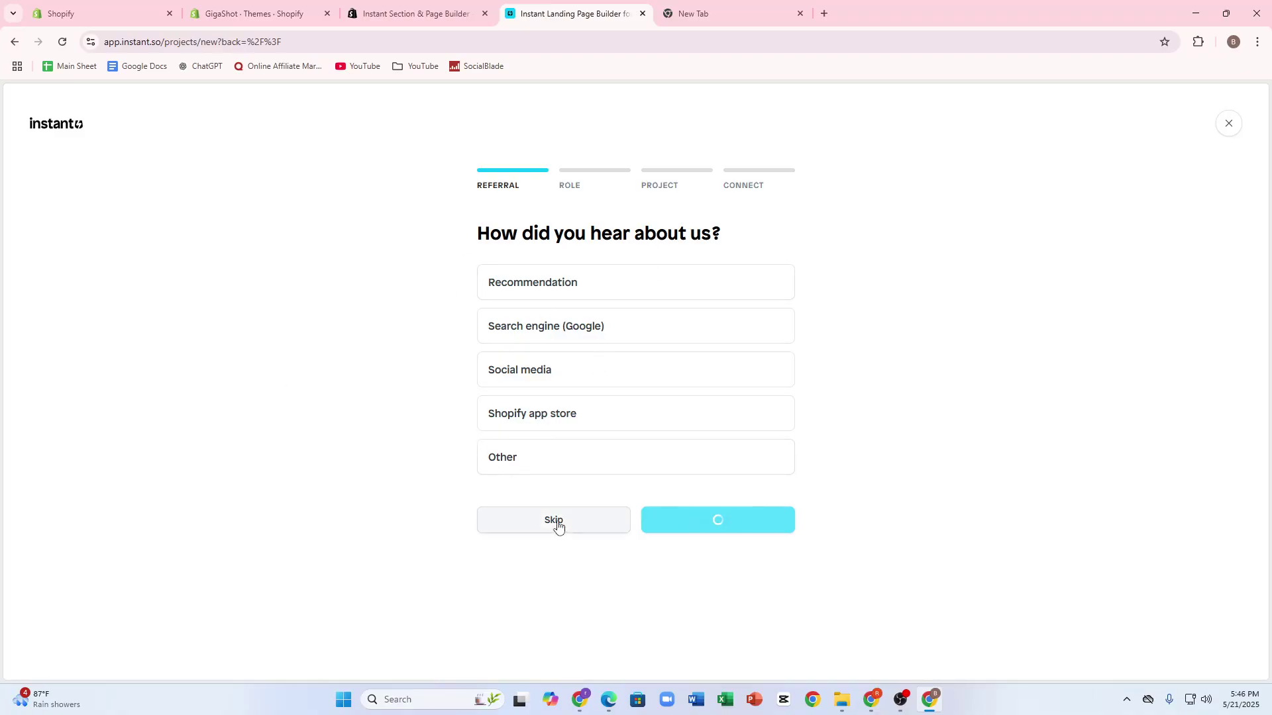
# Step: Answer the role question with eCommerce Founder and continue to the project details
pyautogui.moveTo(453, 240); pyautogui.dragTo(709, 237)
pyautogui.click(537, 232)
pyautogui.moveTo(457, 233); pyautogui.dragTo(639, 210)
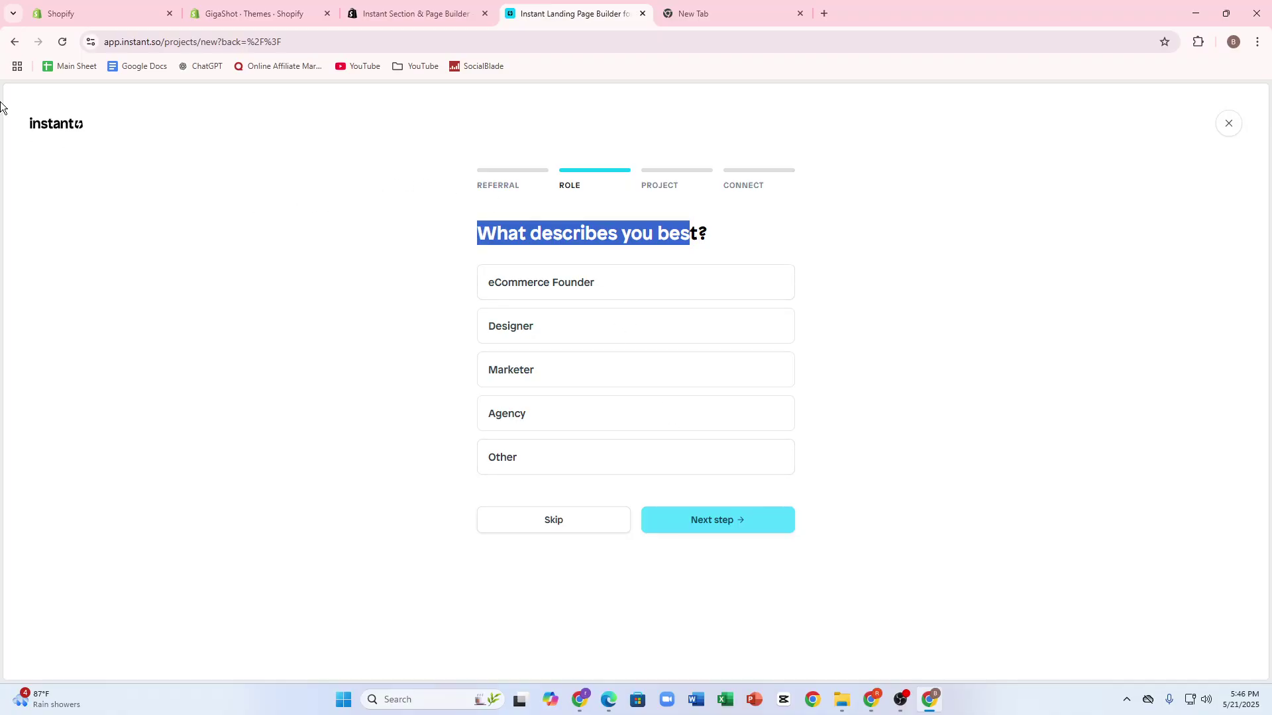
pyautogui.click(587, 284)
pyautogui.click(585, 340)
pyautogui.click(587, 370)
pyautogui.click(608, 292)
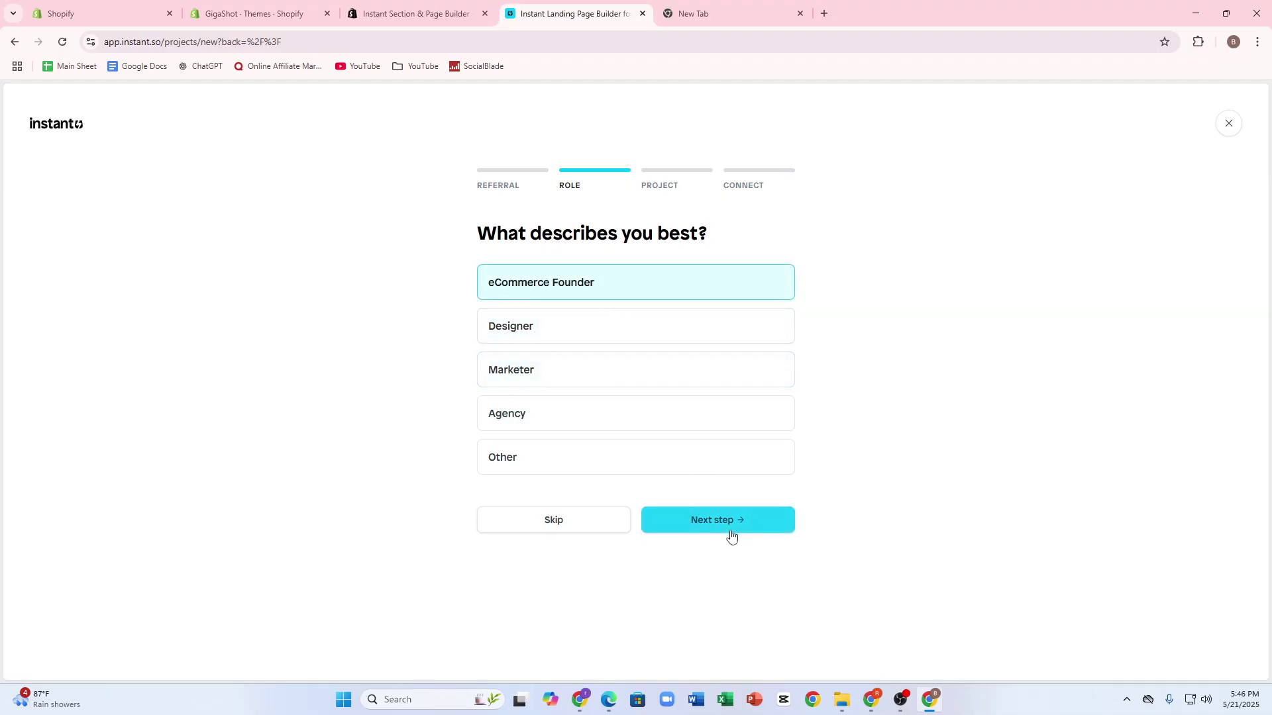
pyautogui.click(724, 519)
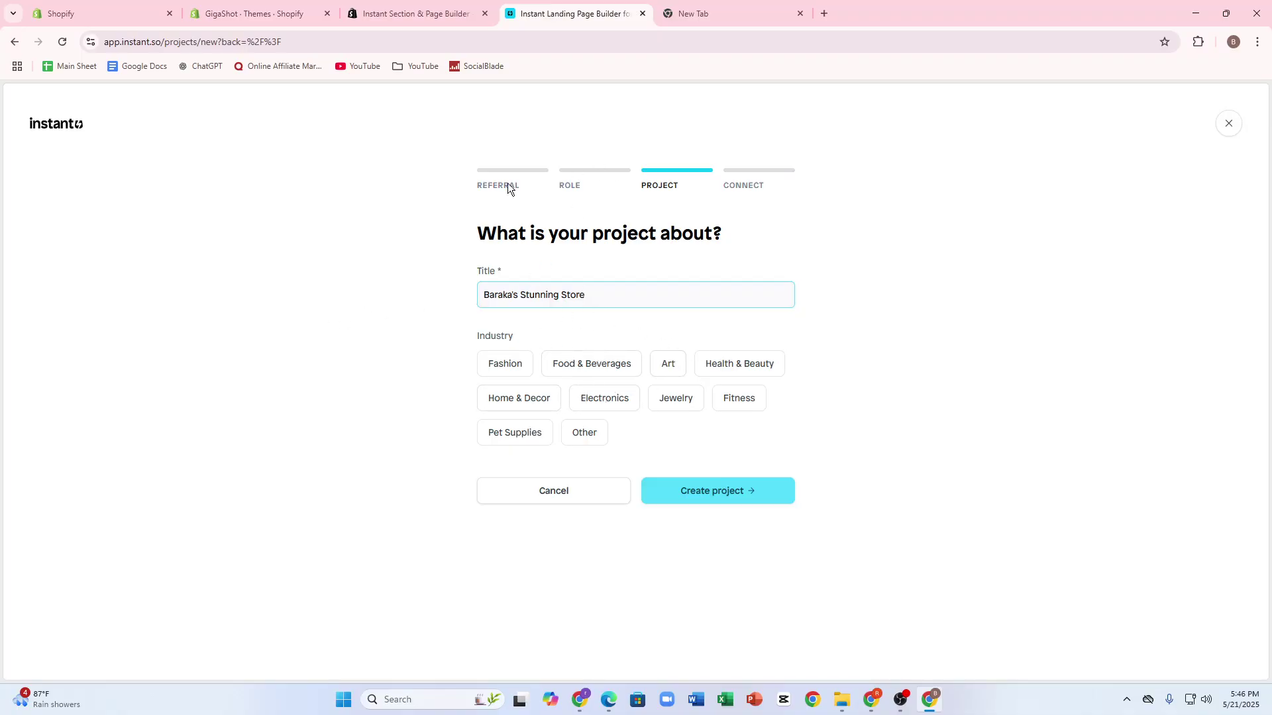
# Step: Create the project with the suggested title and connect it to the Shopify store with Import brand styles enabled
pyautogui.moveTo(643, 415); pyautogui.dragTo(486, 306)
pyautogui.click(428, 343)
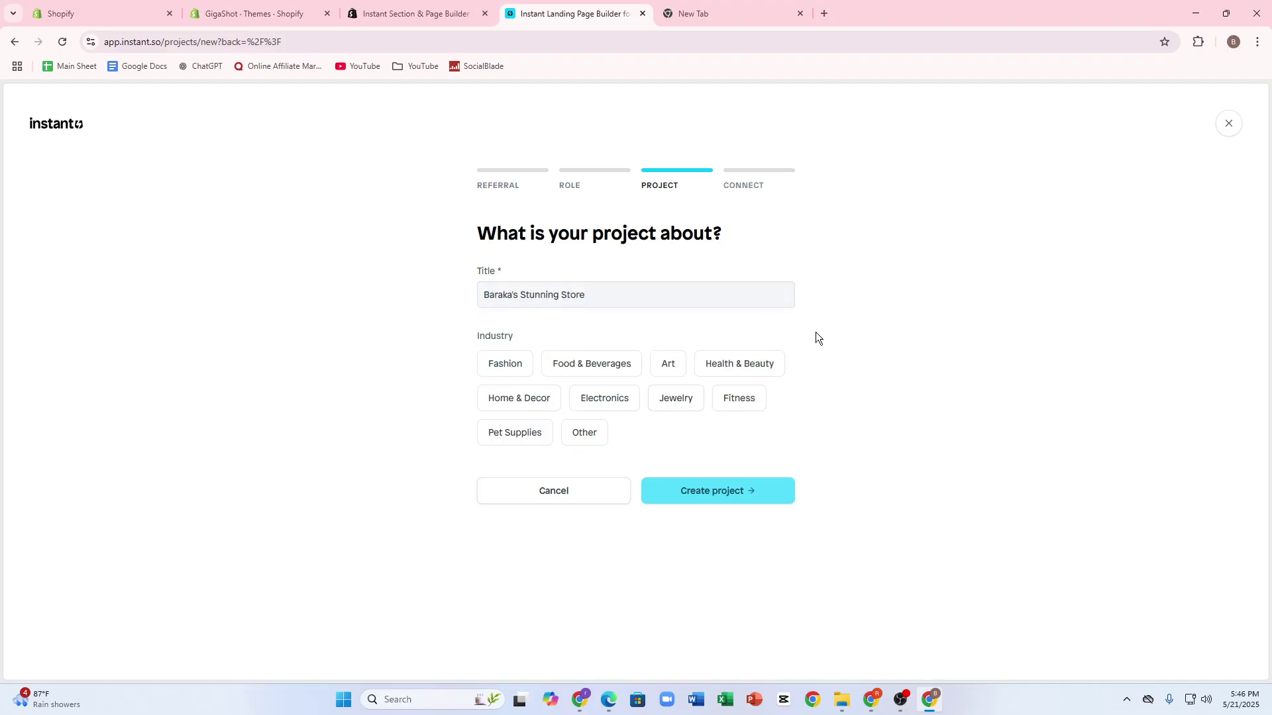
pyautogui.click(778, 501)
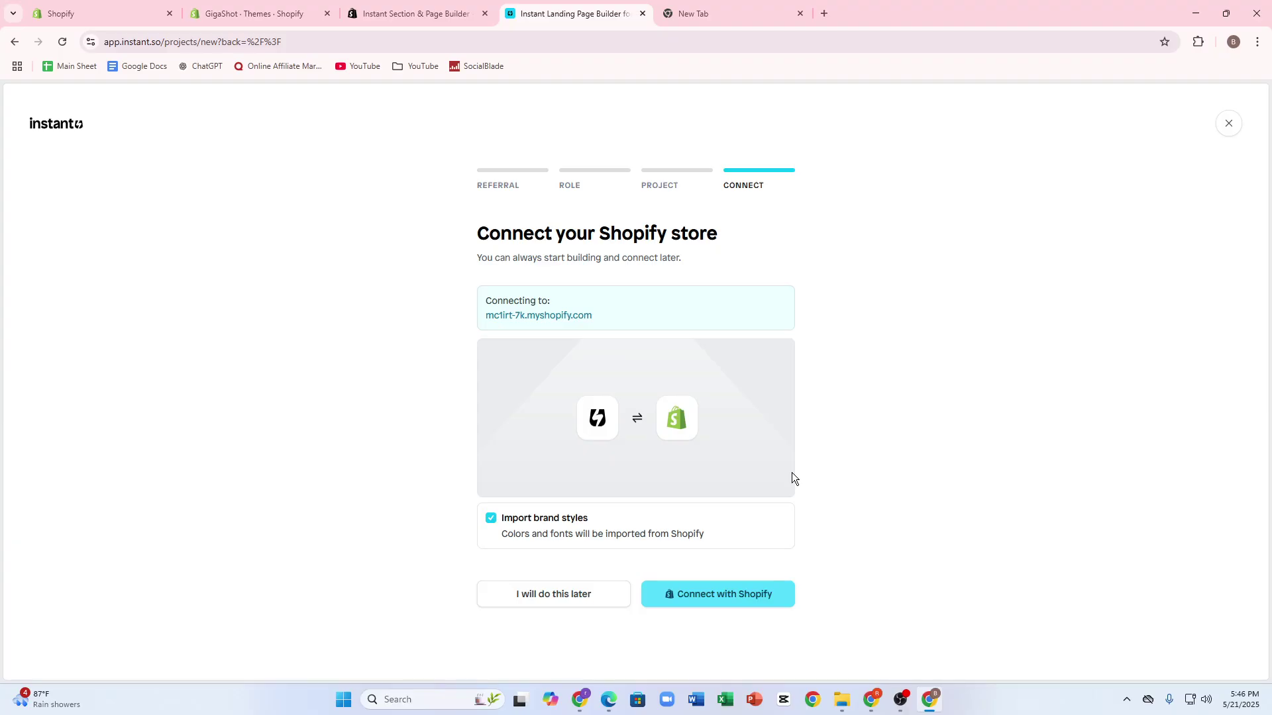
pyautogui.click(710, 605)
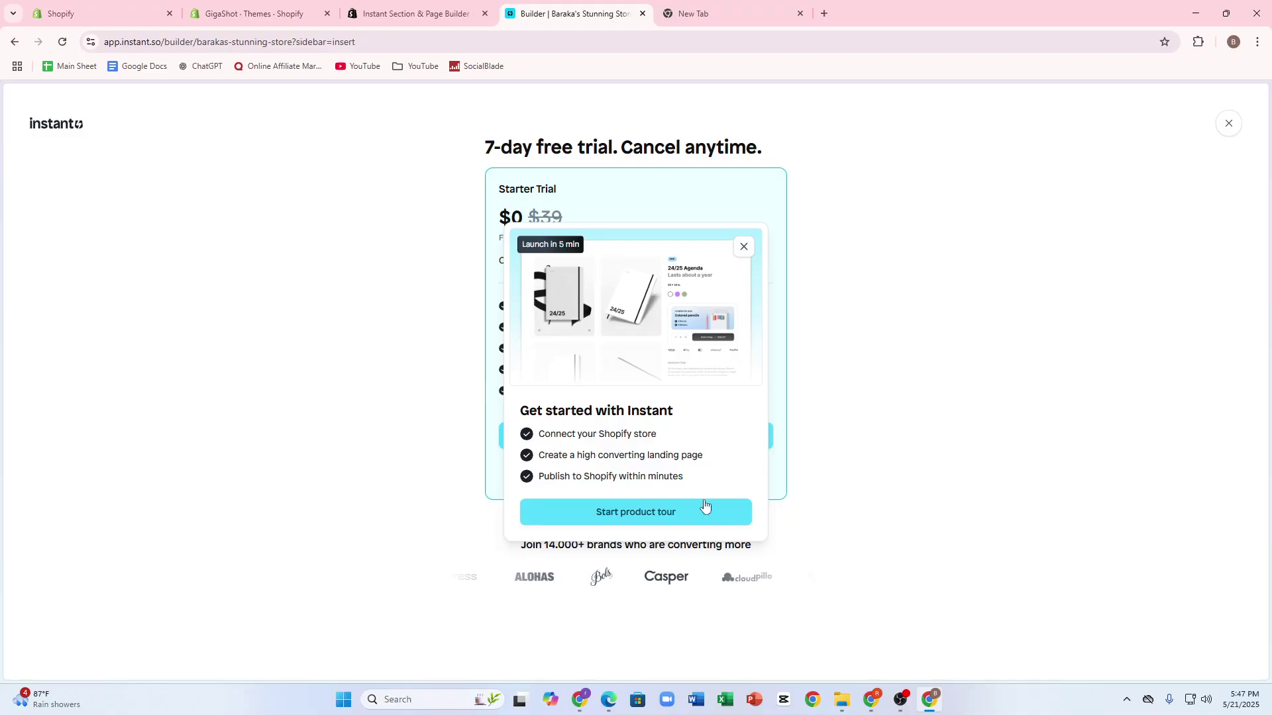
# Step: Dismiss the product tour and trial offer, then create another project with the suggested title, postponing the Shopify connection
pyautogui.click(744, 246)
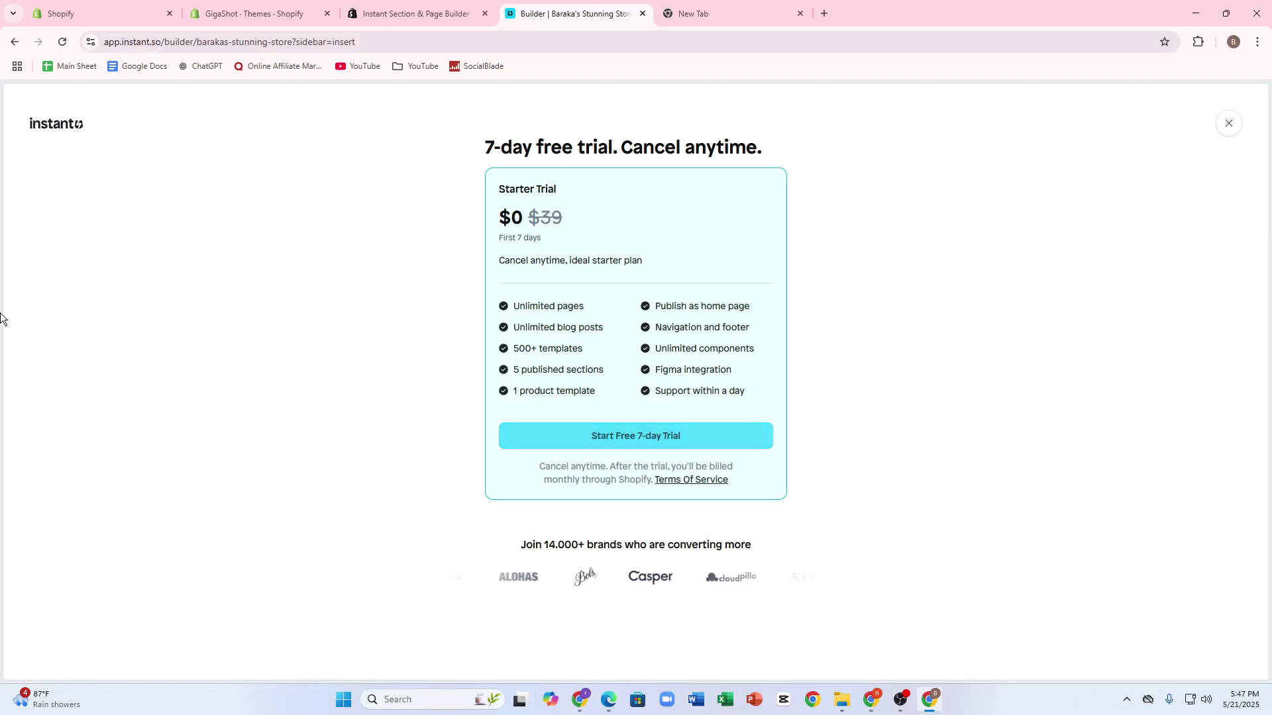
pyautogui.click(13, 43)
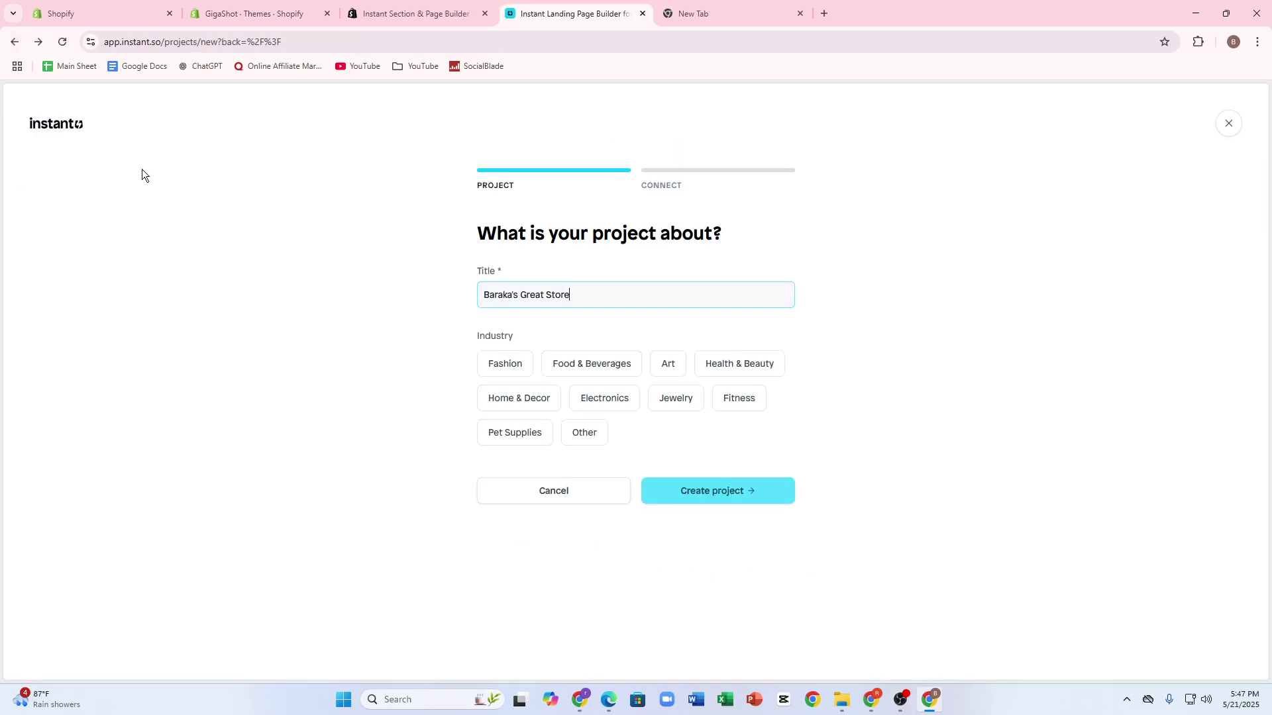
pyautogui.click(695, 500)
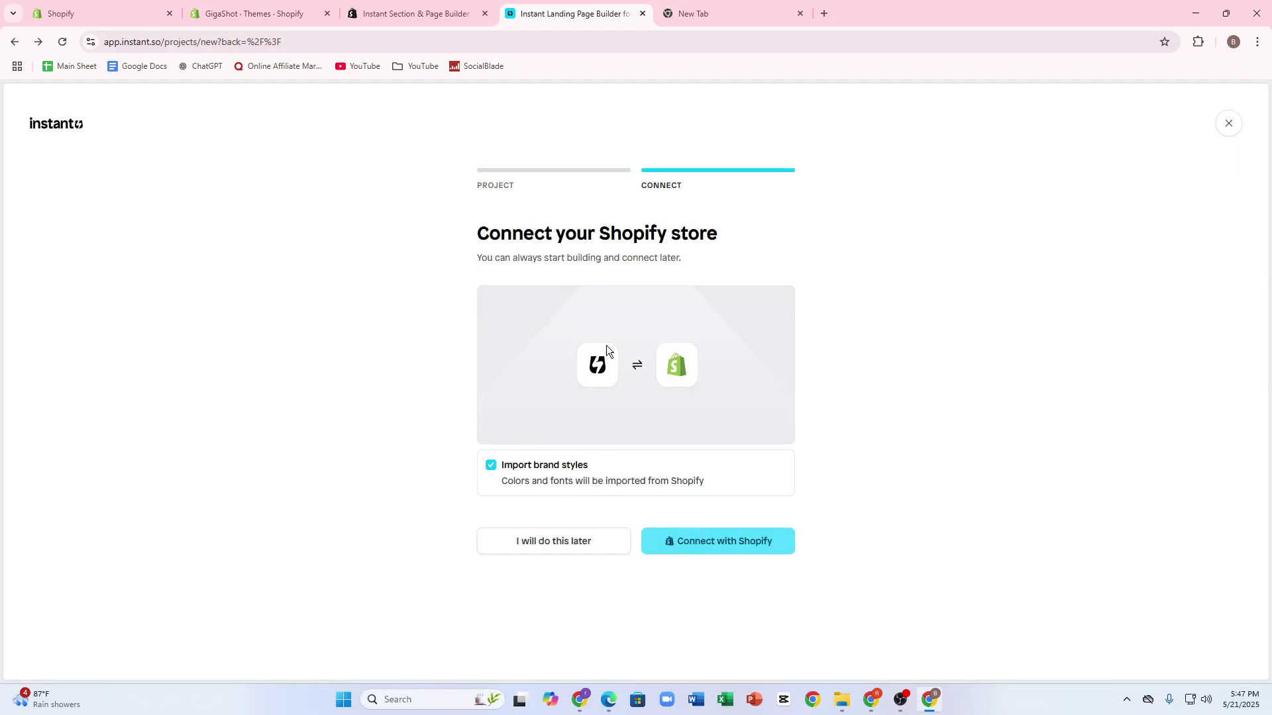
pyautogui.click(613, 538)
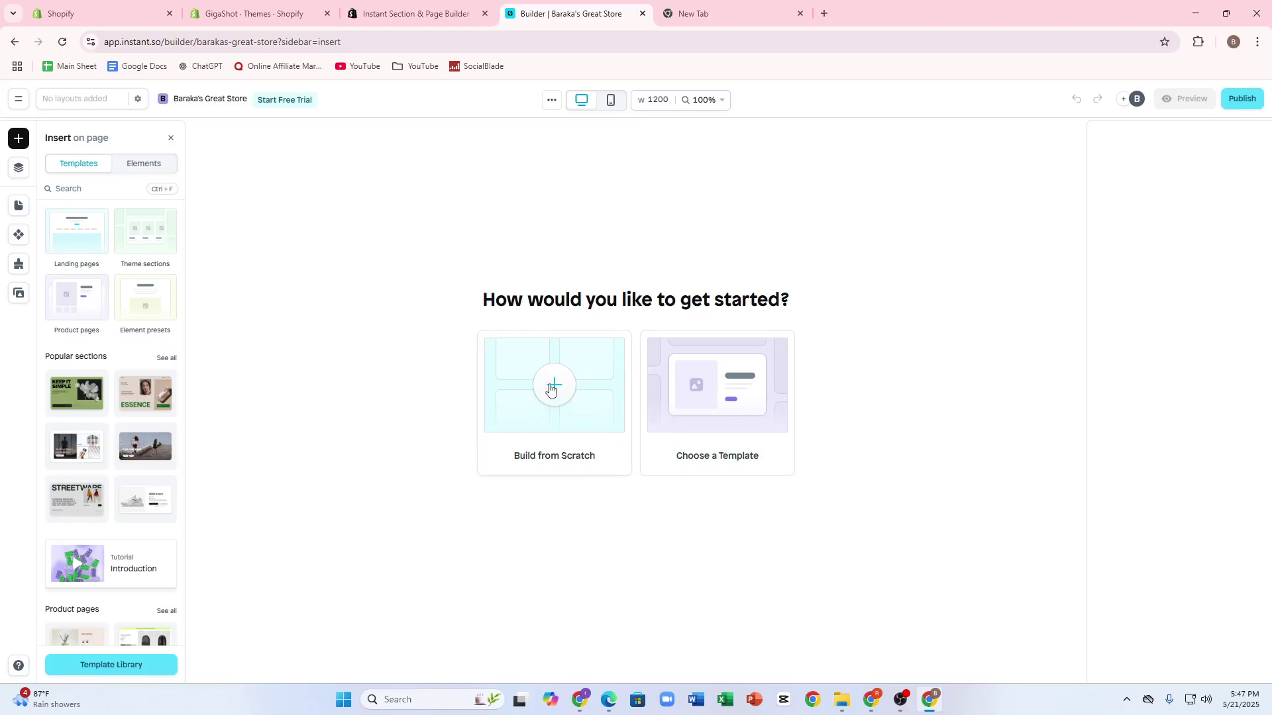
# Step: Choose to start from a template and browse the section designs in the template library
pyautogui.click(745, 396)
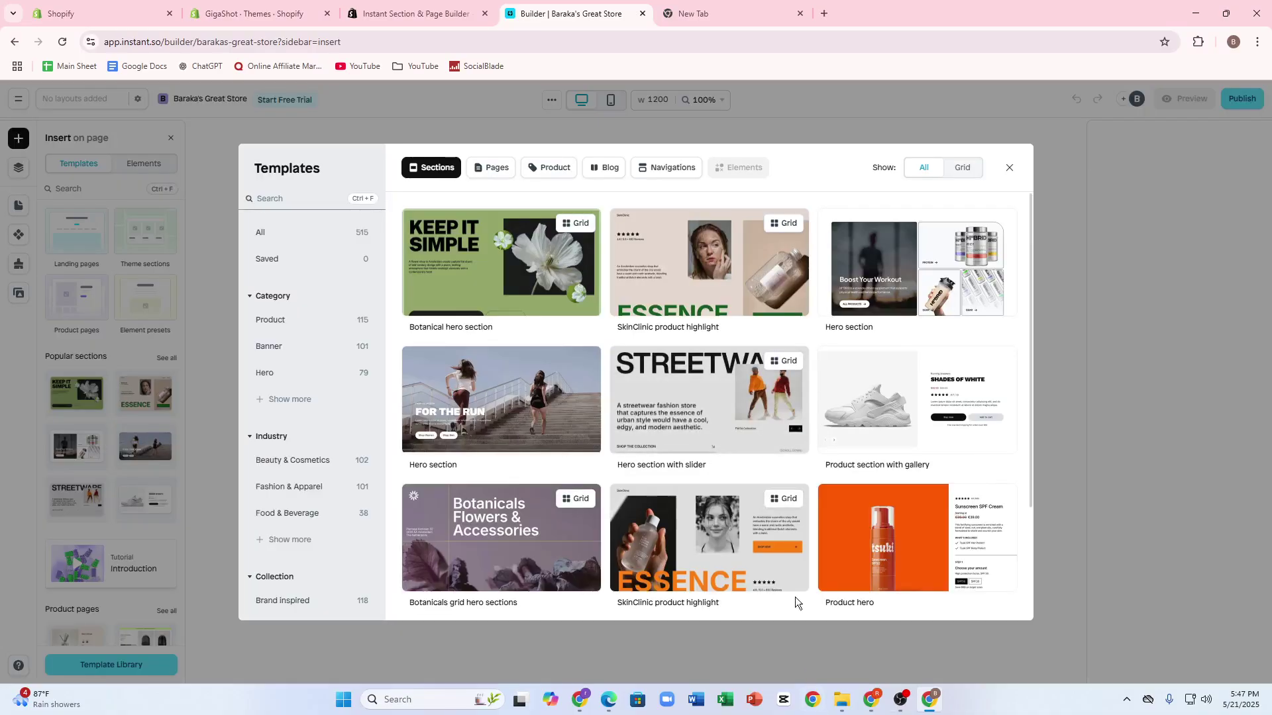
pyautogui.scroll(-3, 596, 431)
pyautogui.scroll(-5, 532, 407)
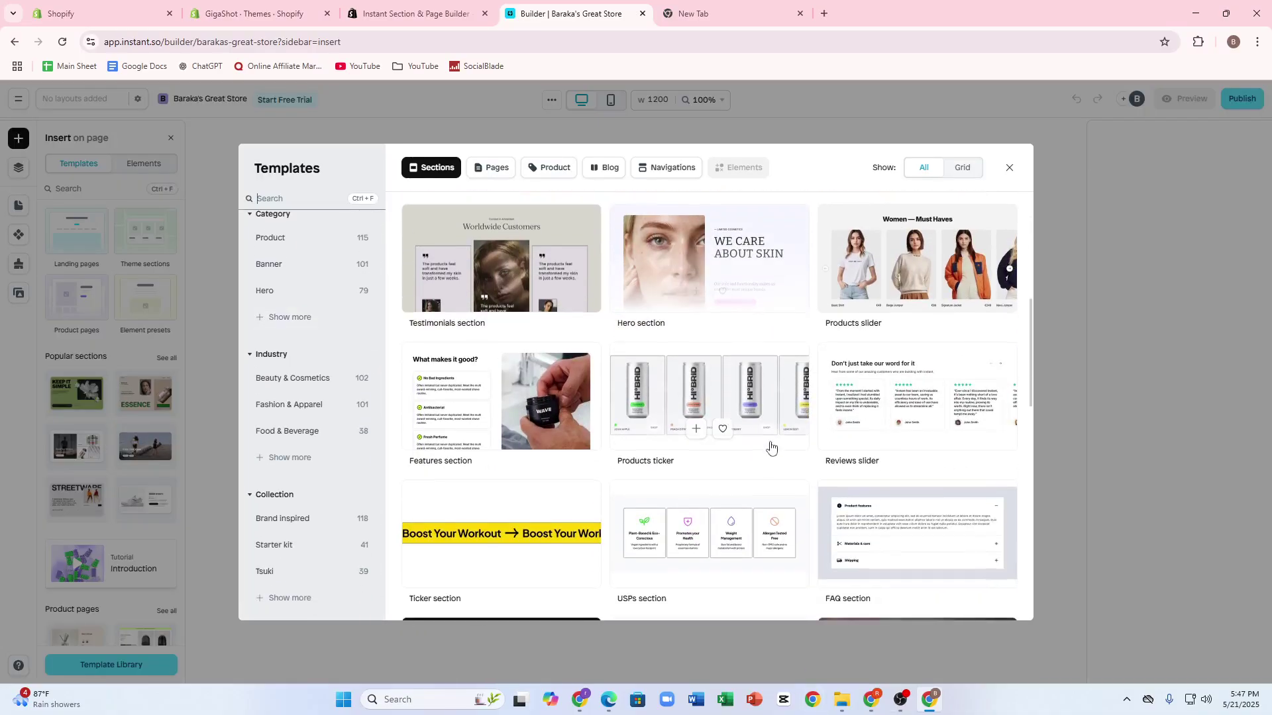
pyautogui.scroll(7, 778, 412)
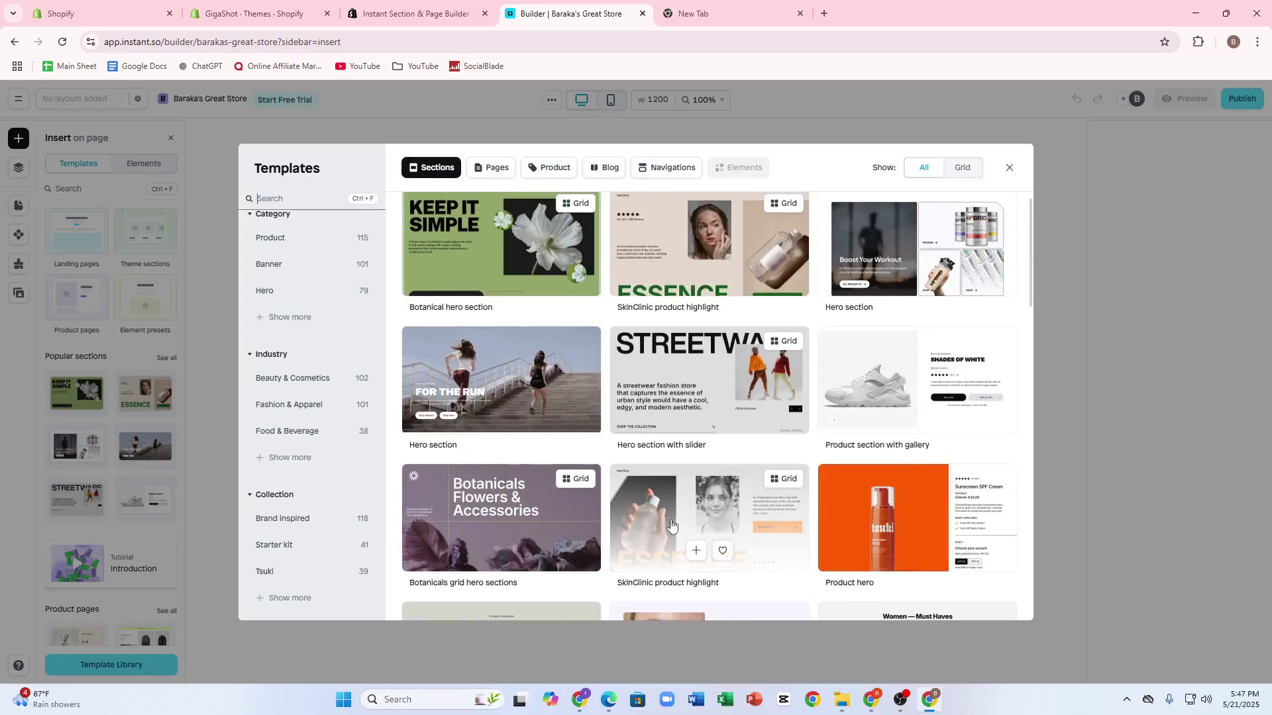
pyautogui.scroll(-2, 602, 397)
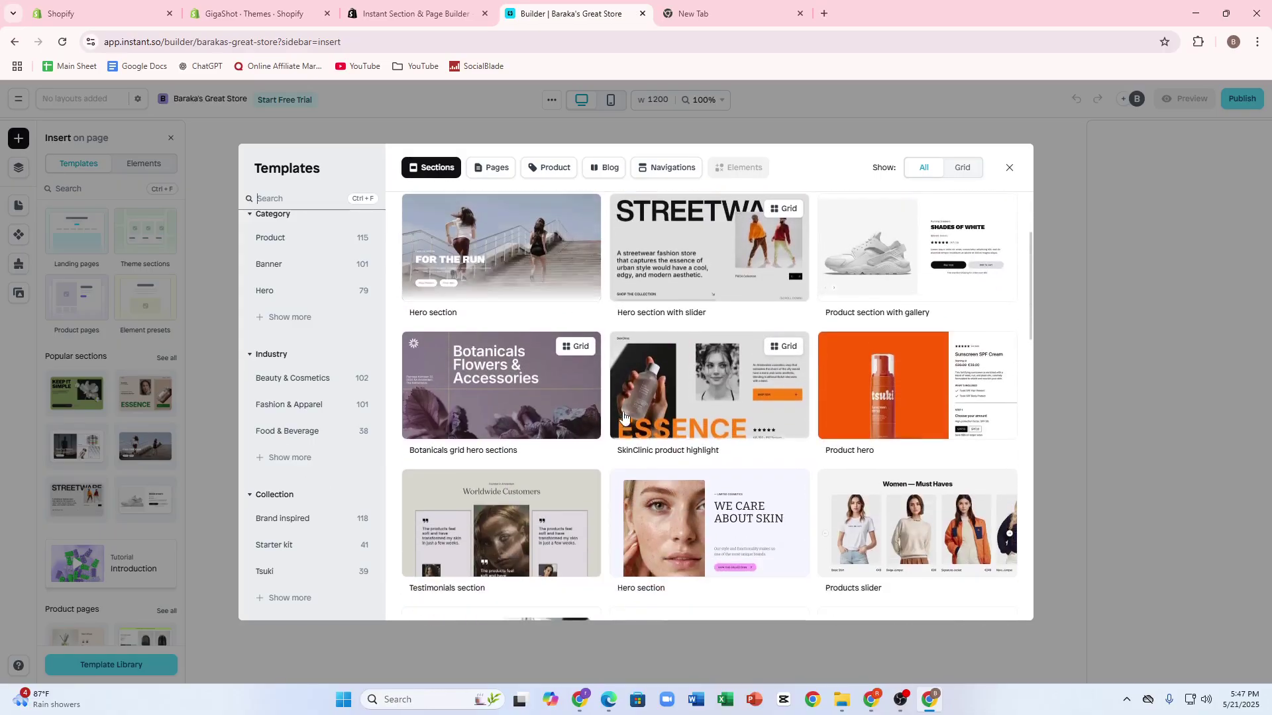
pyautogui.scroll(3, 482, 381)
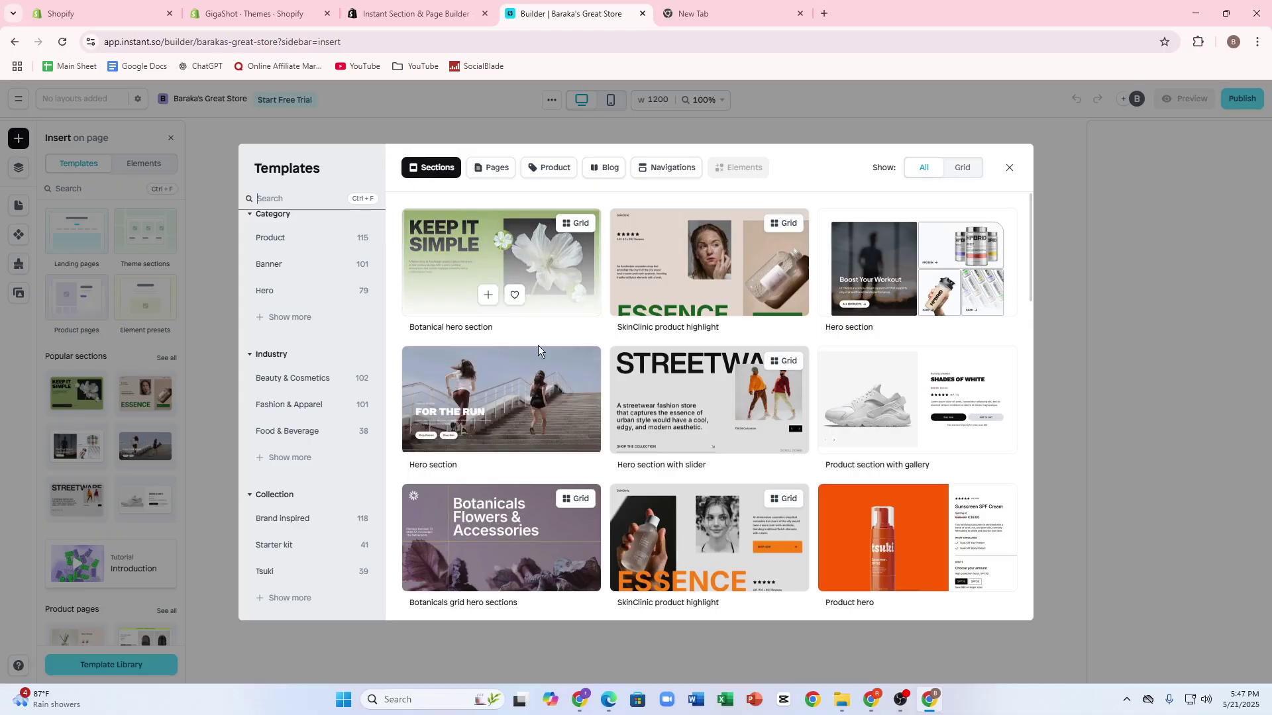
pyautogui.scroll(-7, 629, 524)
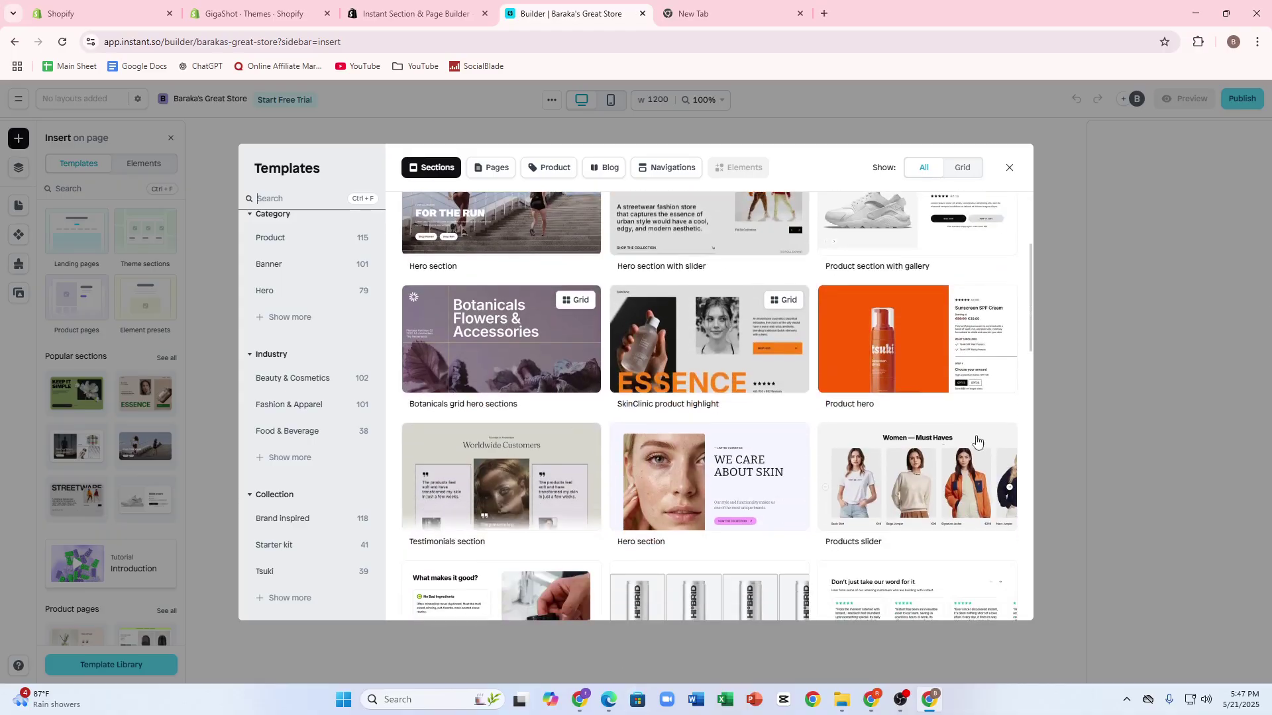
pyautogui.scroll(-6, 624, 561)
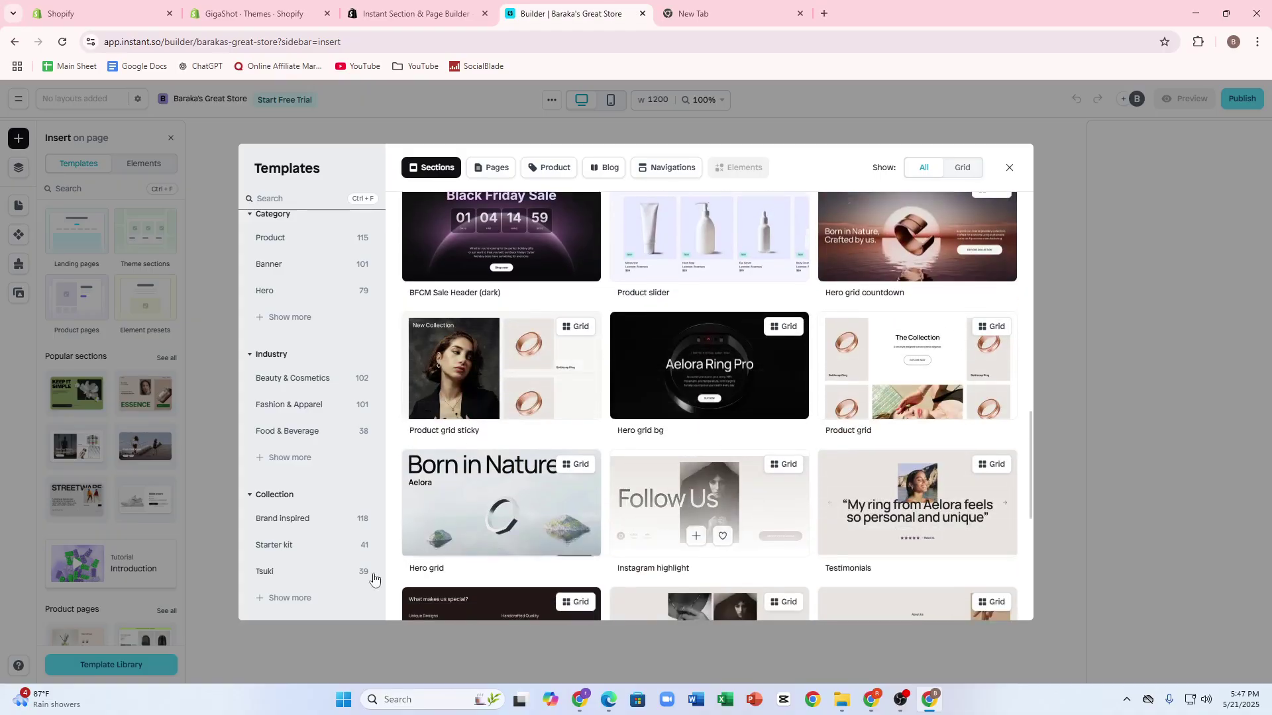
pyautogui.scroll(-4, 563, 431)
pyautogui.scroll(-3, 946, 400)
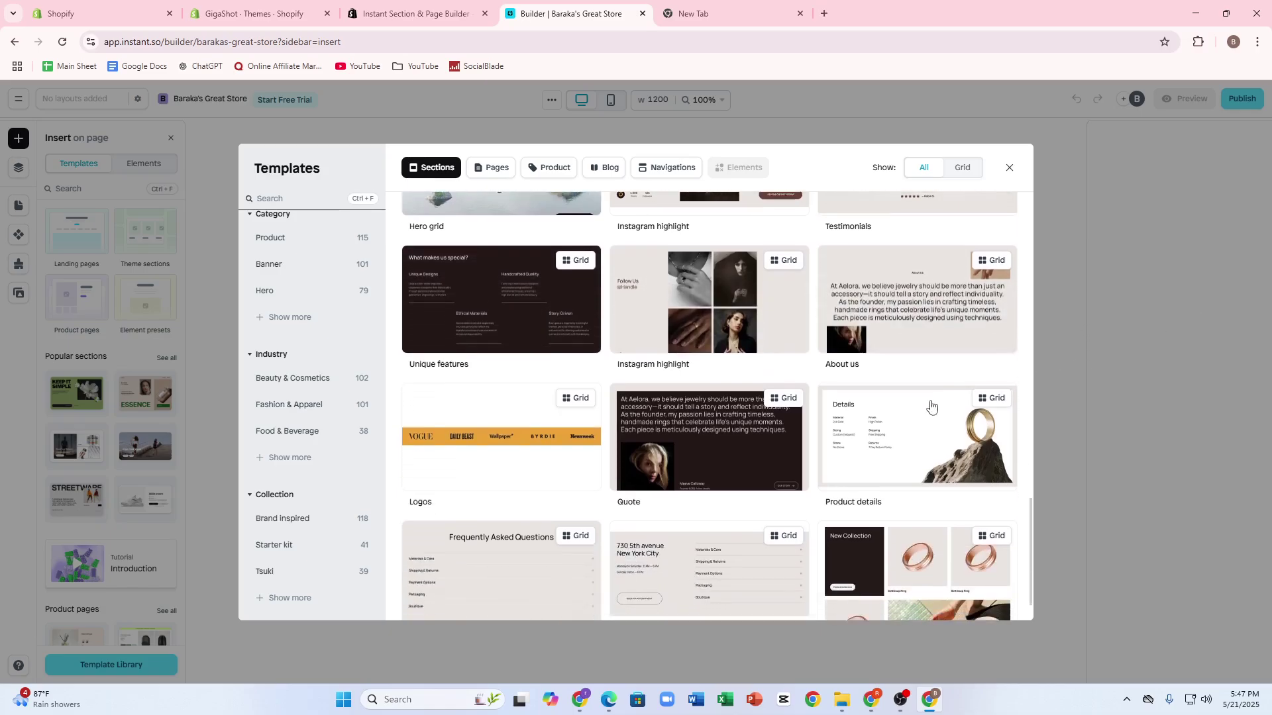
# Step: Filter the section templates to the Fashion & Apparel industry and insert the Blog header section template
pyautogui.click(297, 406)
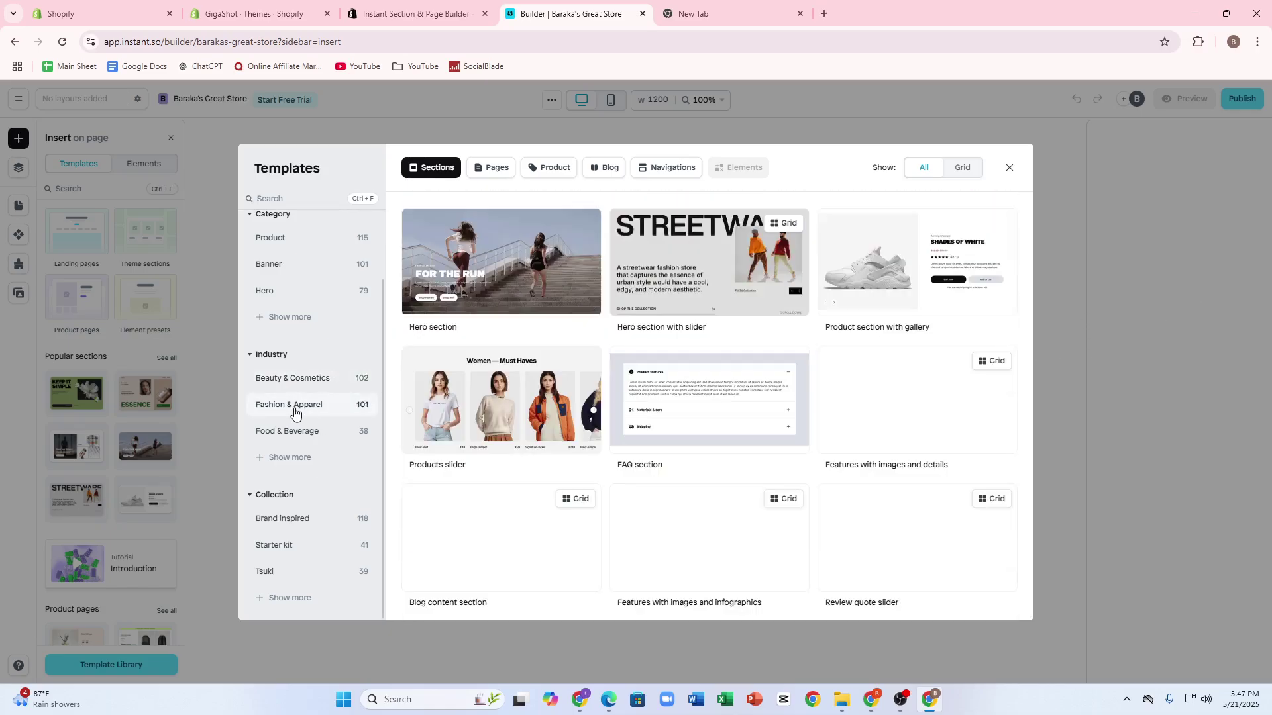
pyautogui.scroll(-3, 648, 414)
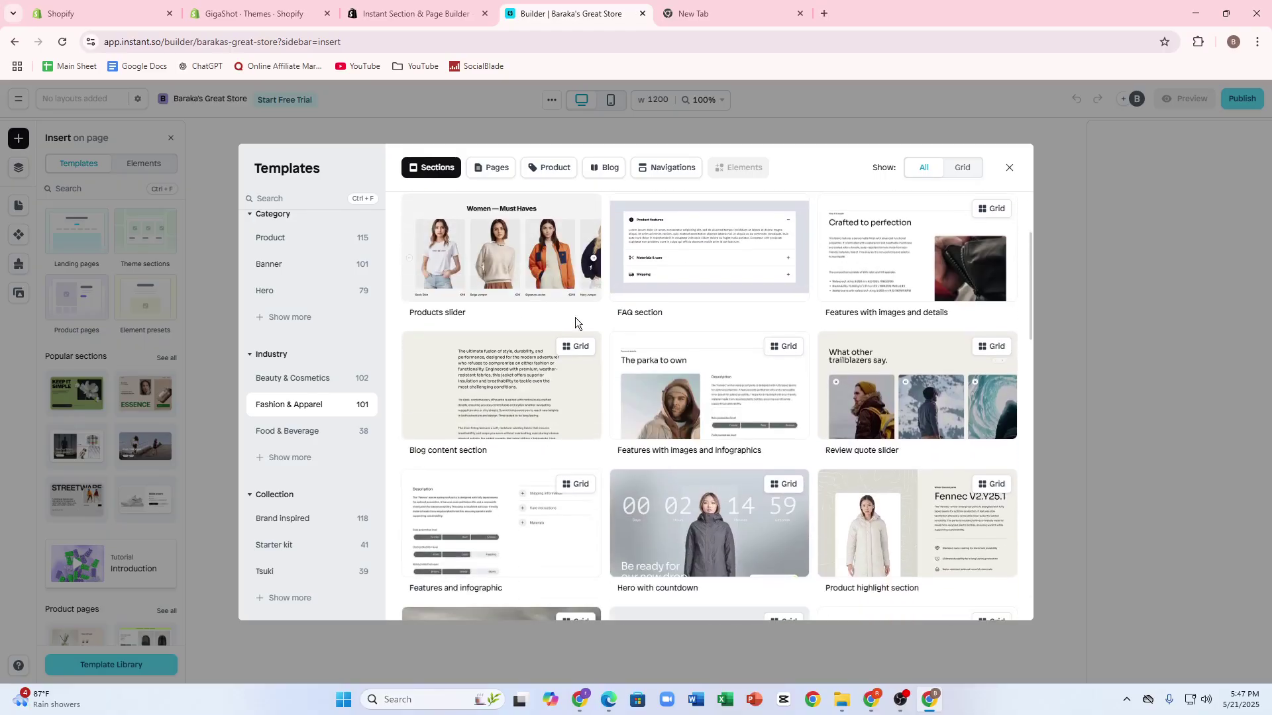
pyautogui.scroll(-5, 824, 417)
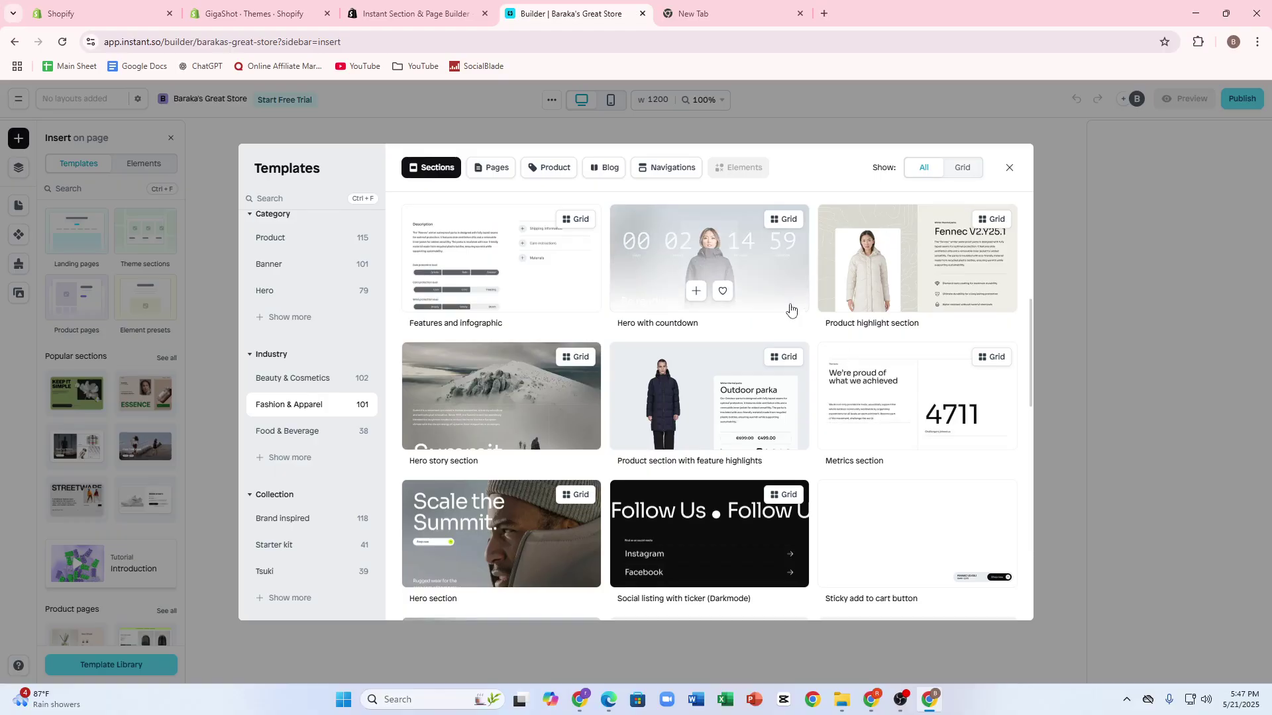
pyautogui.scroll(-7, 576, 437)
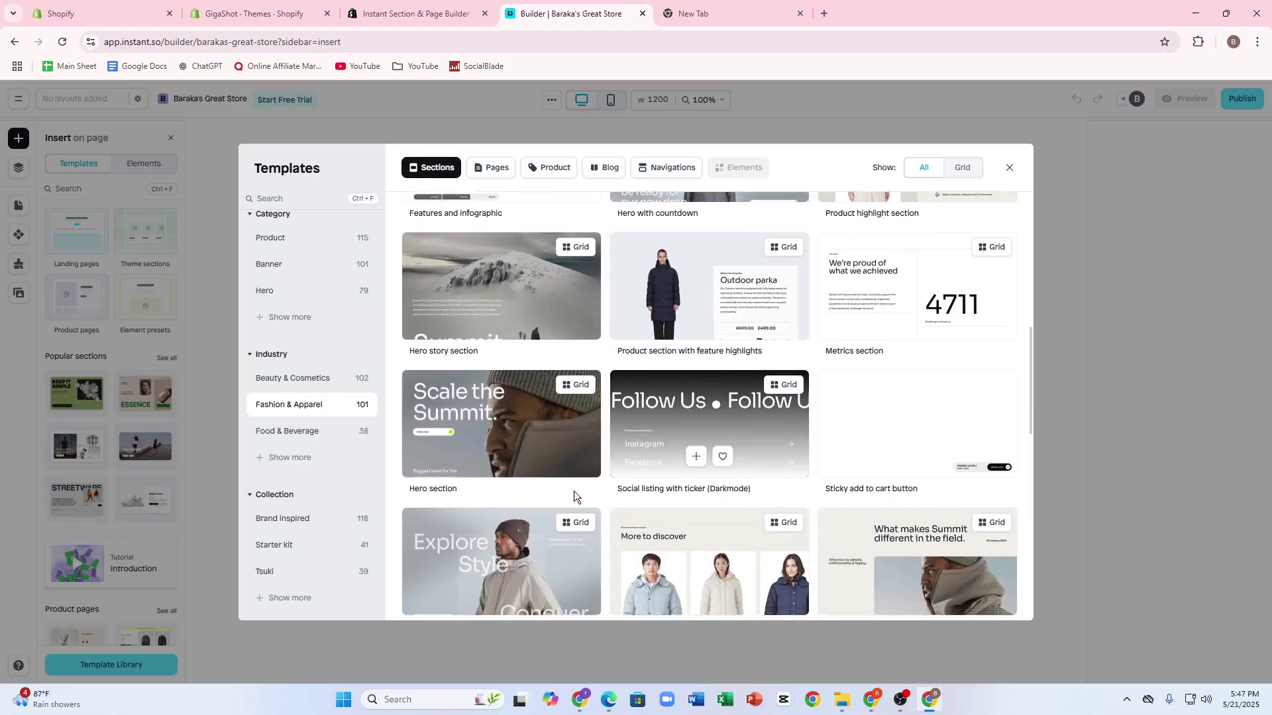
pyautogui.moveTo(898, 310)
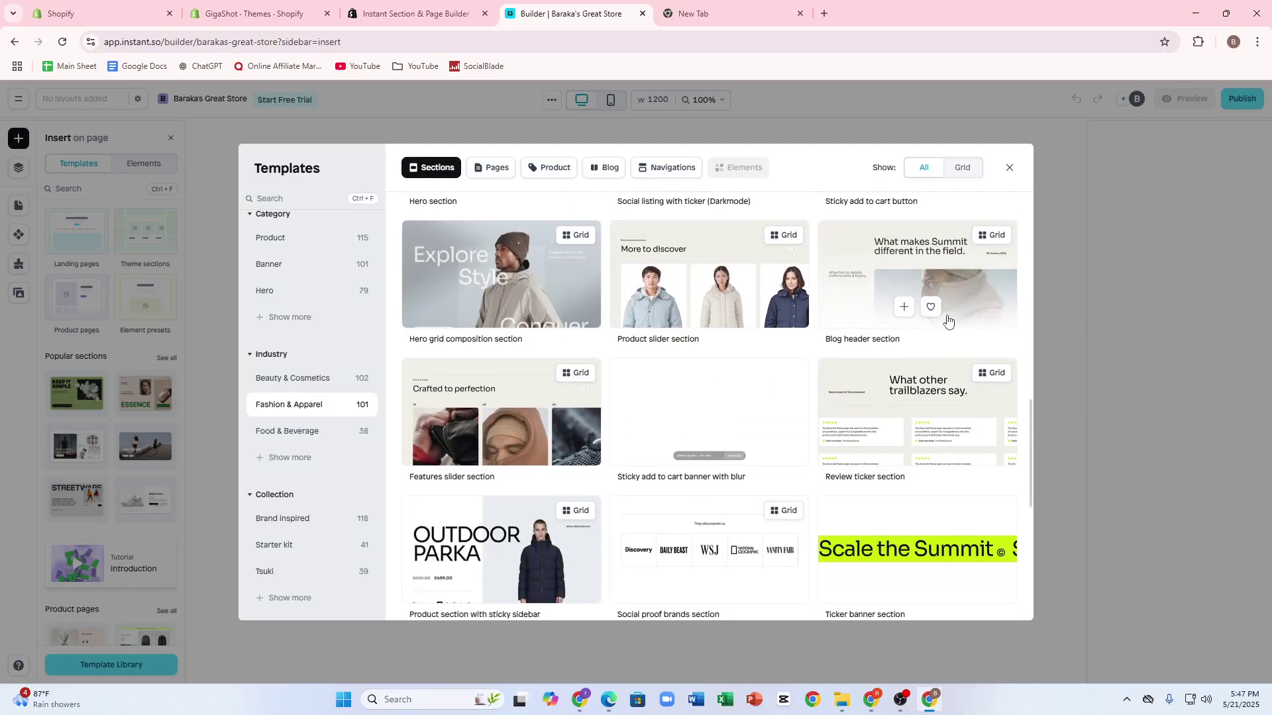
pyautogui.click(905, 308)
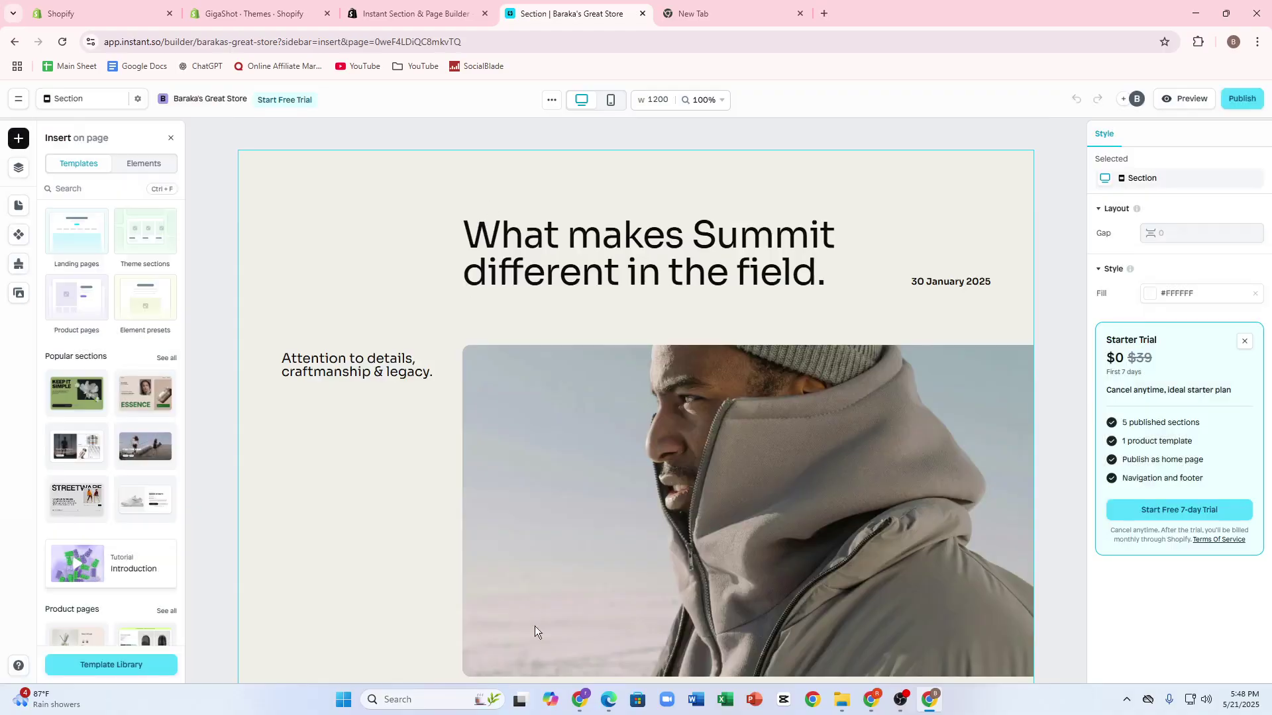
# Step: Look through the template library's other template types and insert the Overlay with offer element for 20% off the first order
pyautogui.click(66, 666)
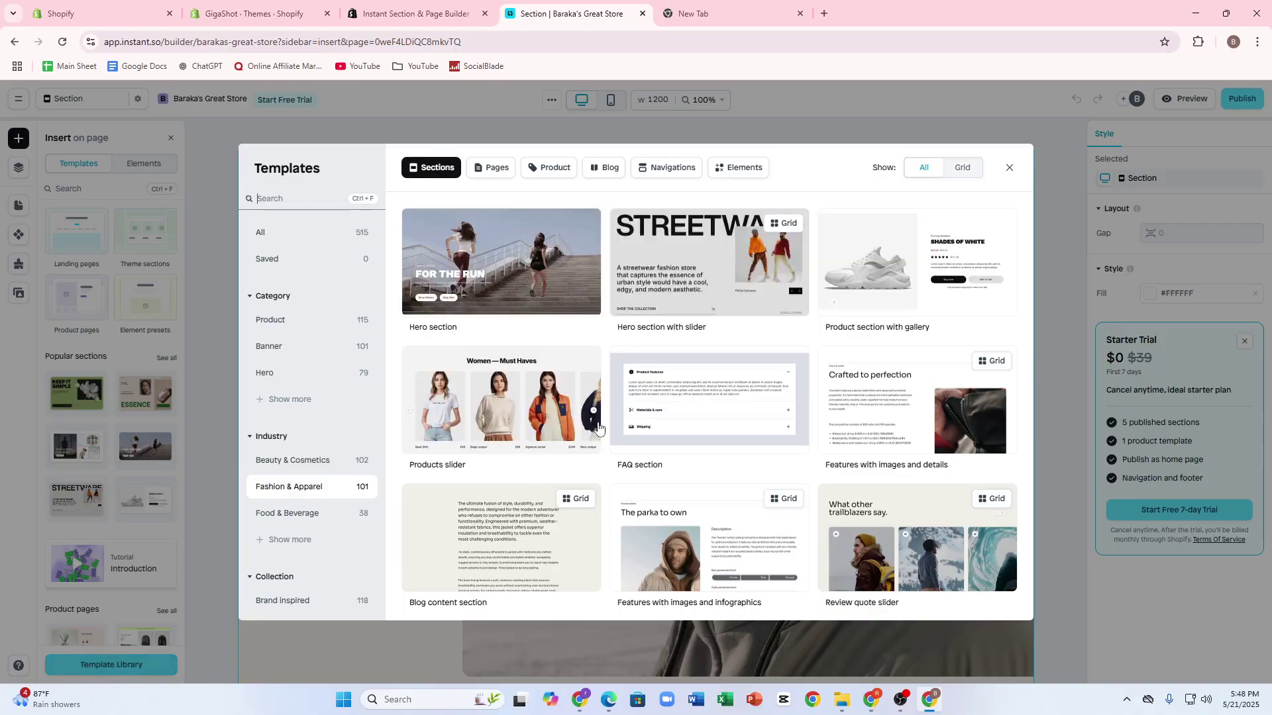
pyautogui.click(500, 178)
pyautogui.click(553, 169)
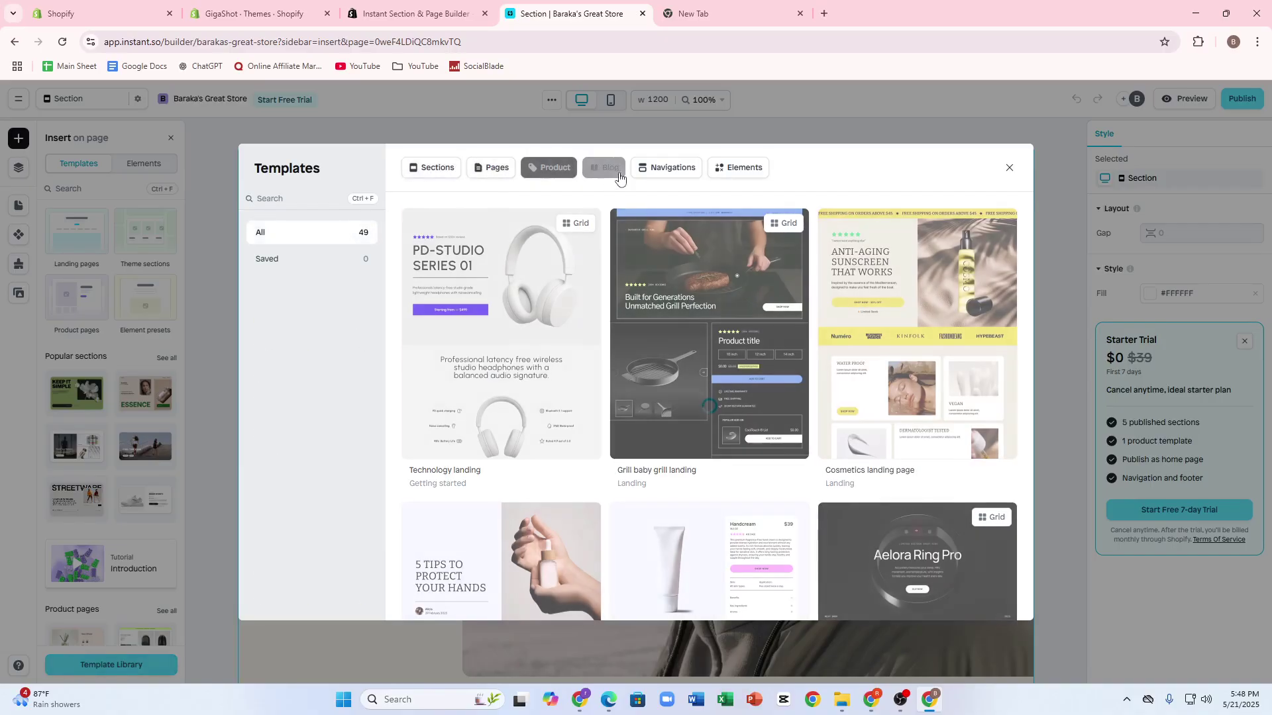
pyautogui.click(603, 168)
pyautogui.click(711, 169)
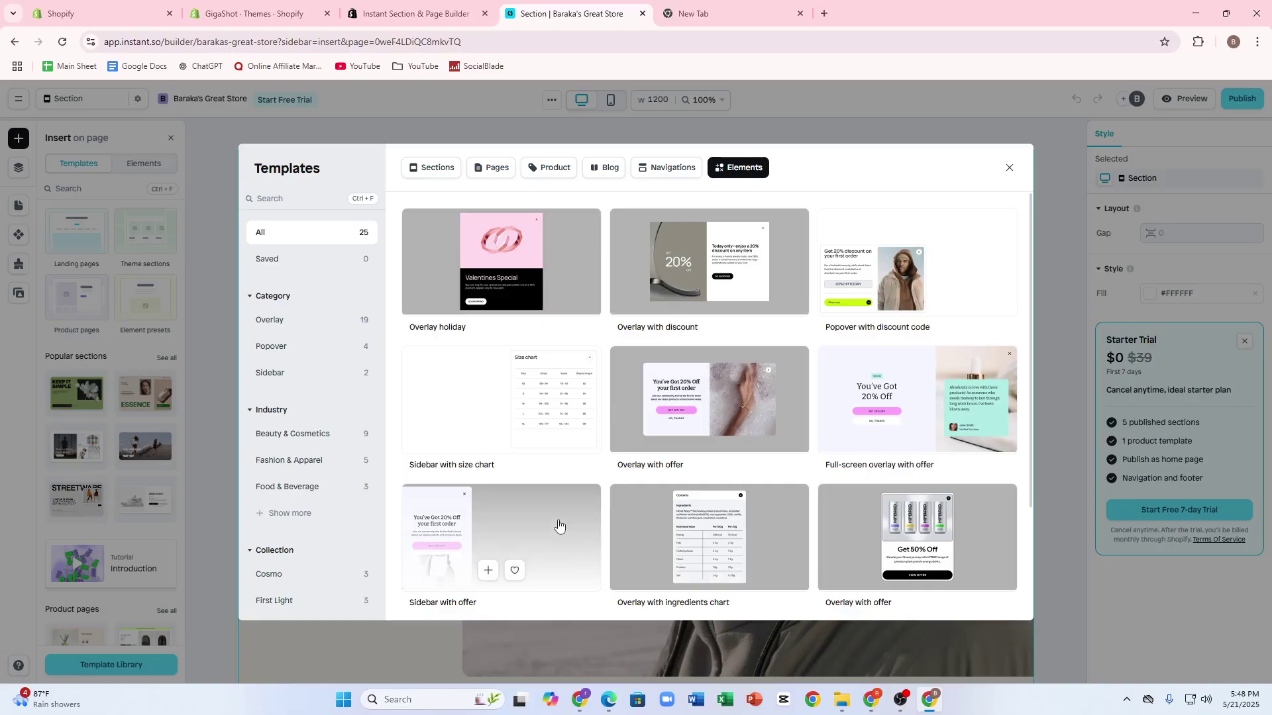
pyautogui.click(696, 431)
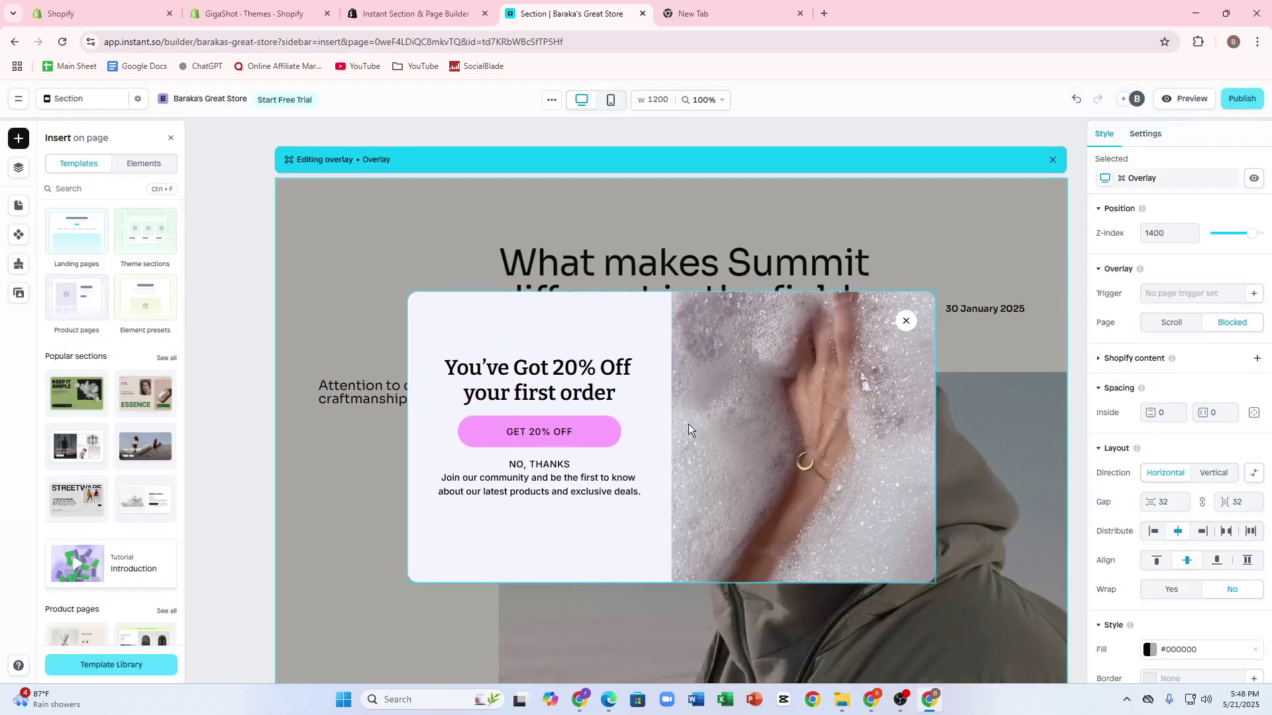
# Step: Cut the image out of the 20% off overlay
pyautogui.scroll(-4, 971, 398)
pyautogui.scroll(5, 971, 399)
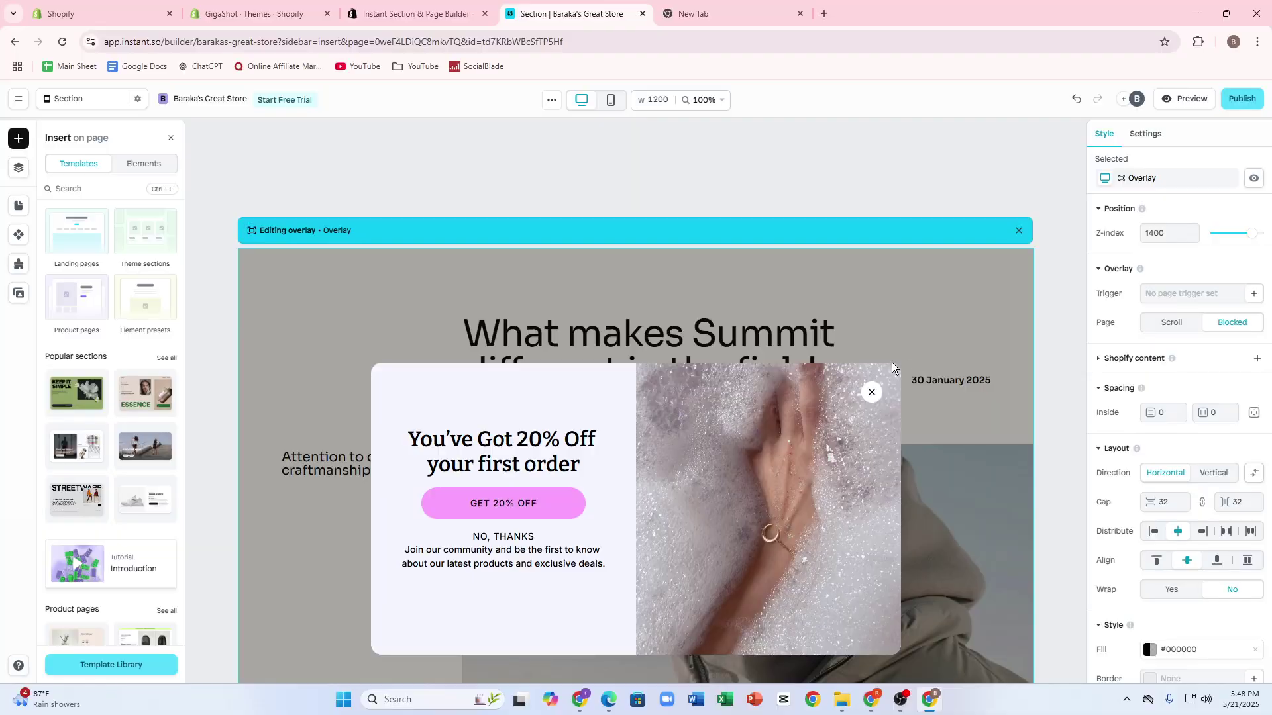
pyautogui.click(872, 395)
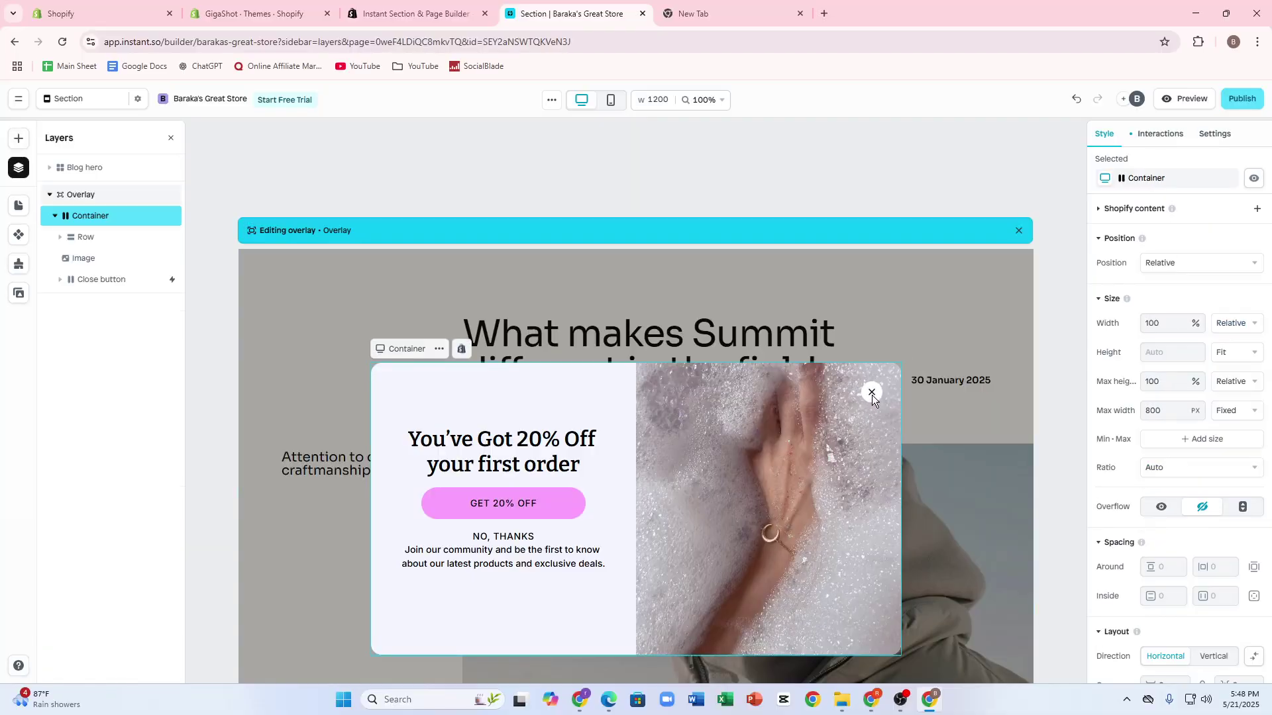
pyautogui.click(872, 396)
pyautogui.click(860, 399)
pyautogui.rightClick(860, 396)
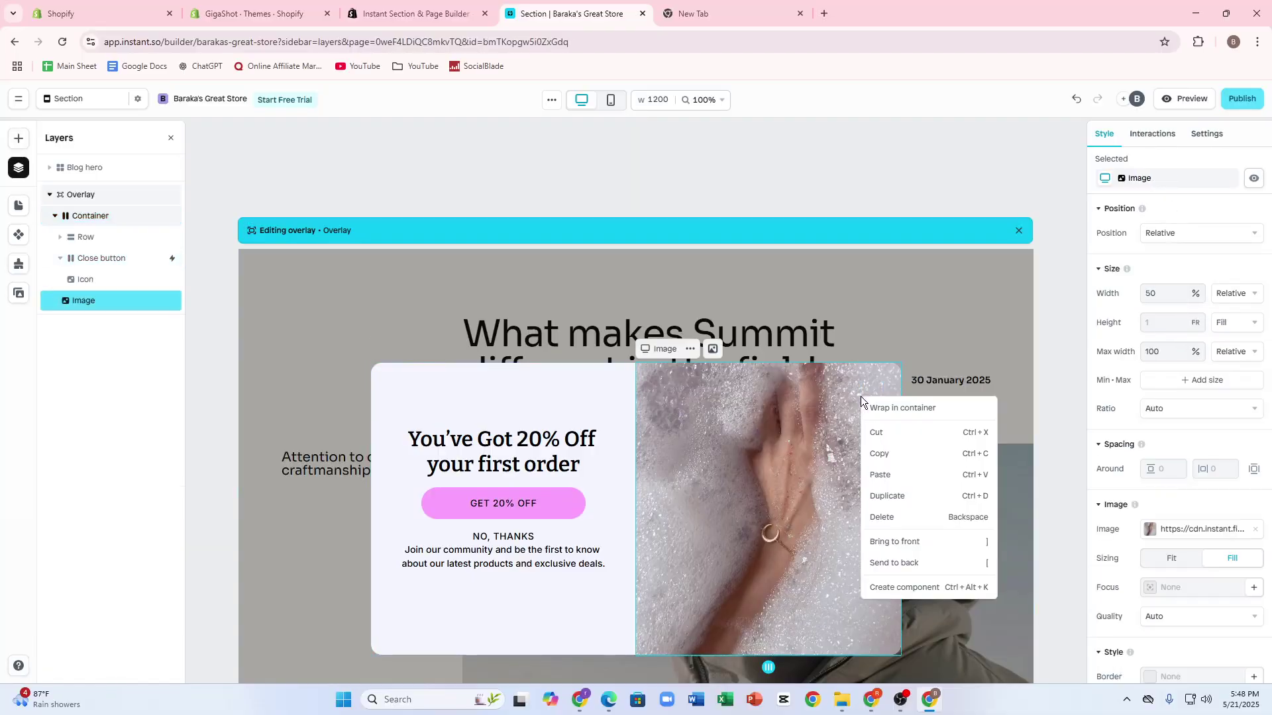
pyautogui.click(876, 432)
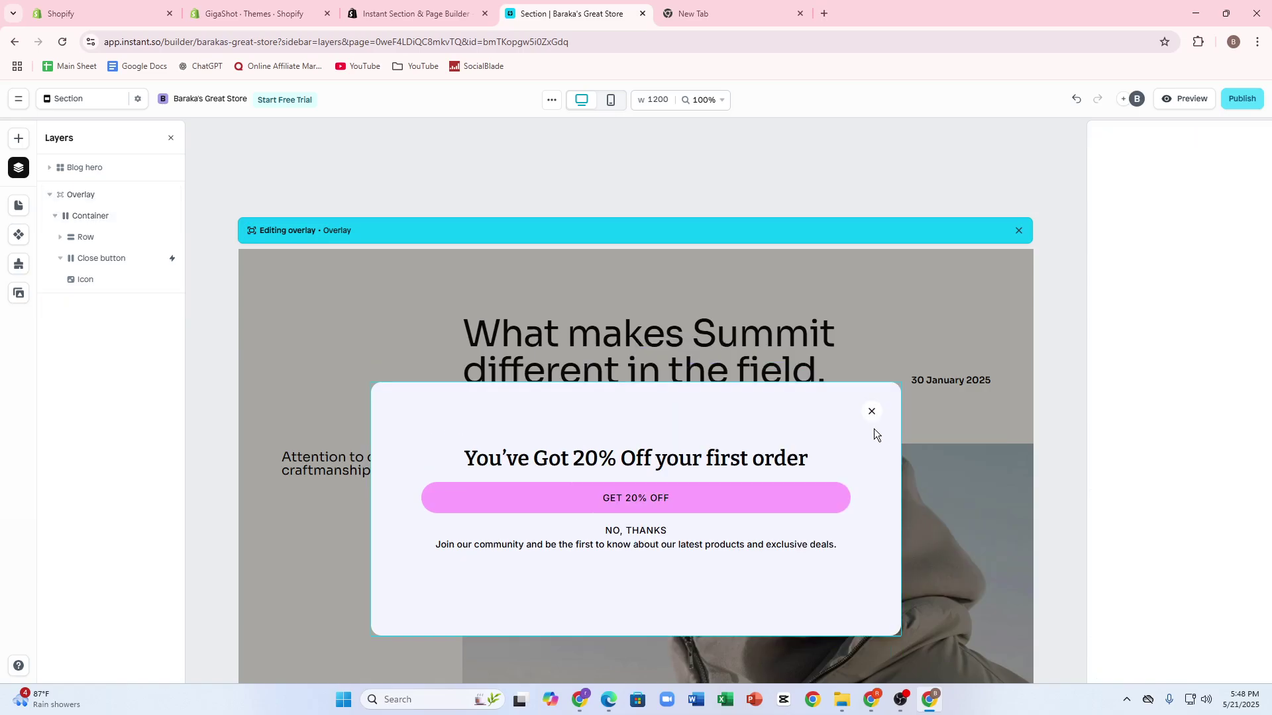
pyautogui.scroll(-1, 773, 441)
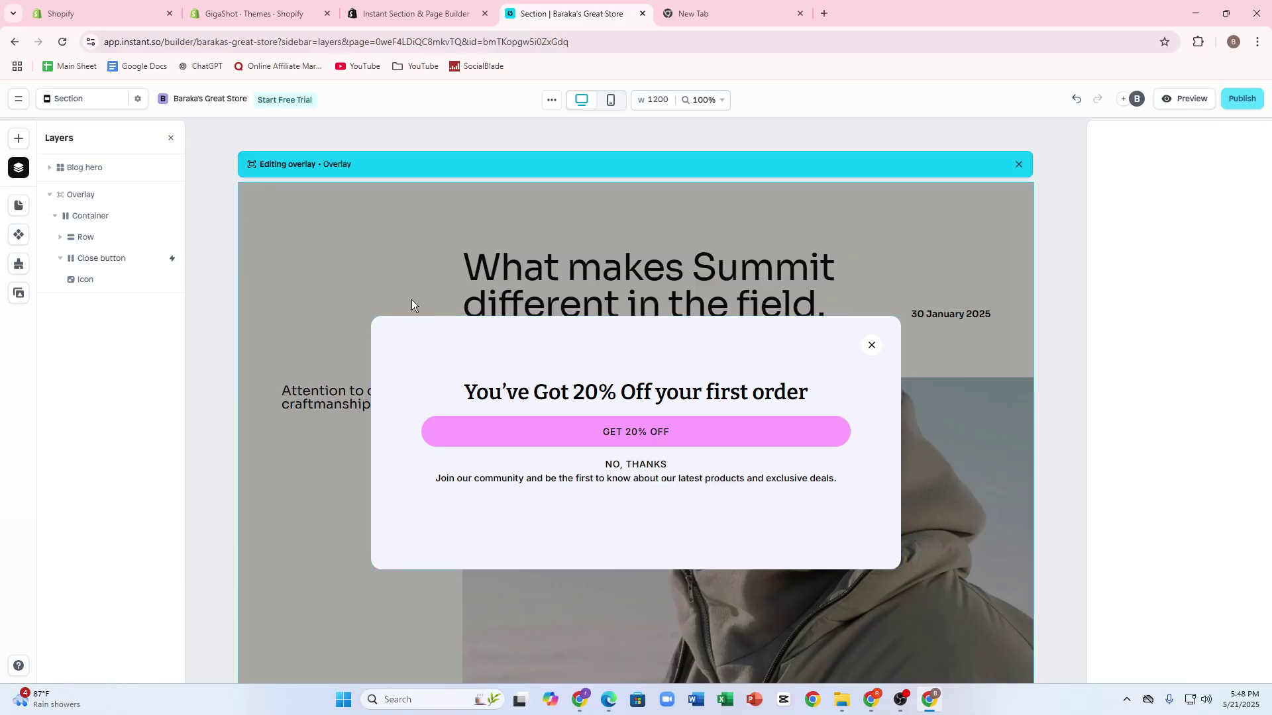
pyautogui.click(584, 395)
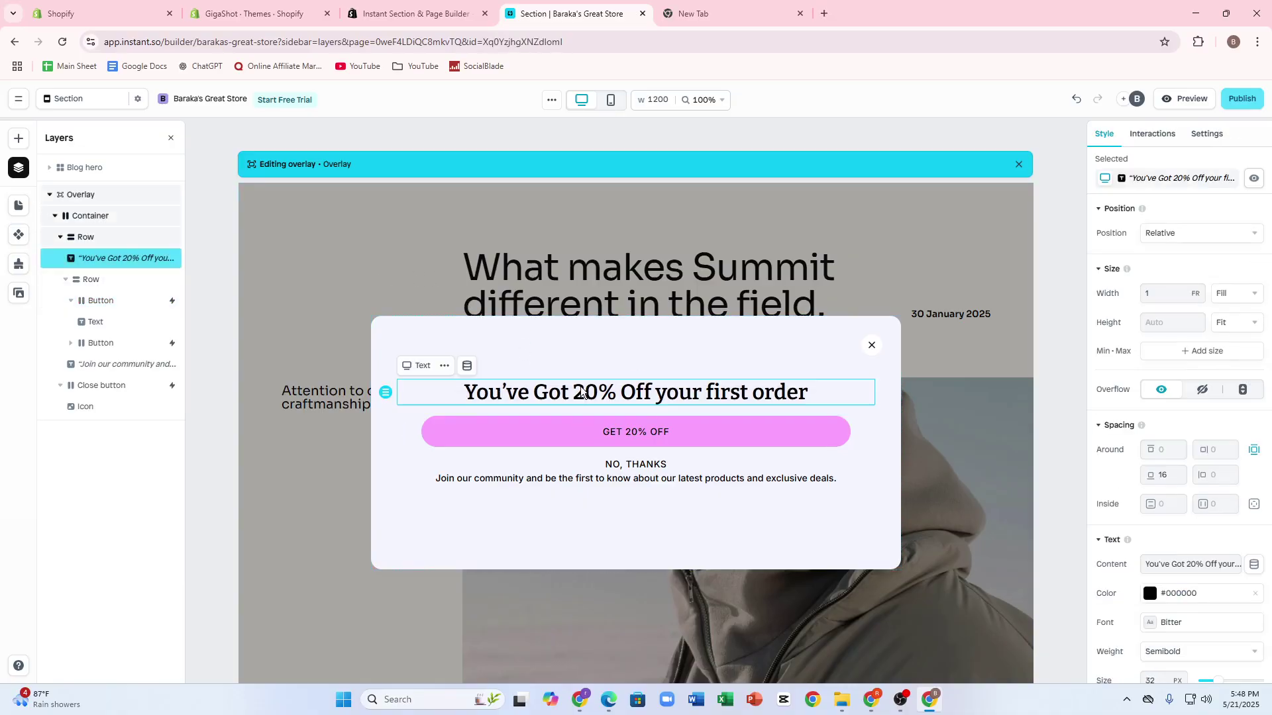
pyautogui.doubleClick(582, 391)
pyautogui.press('Escape')
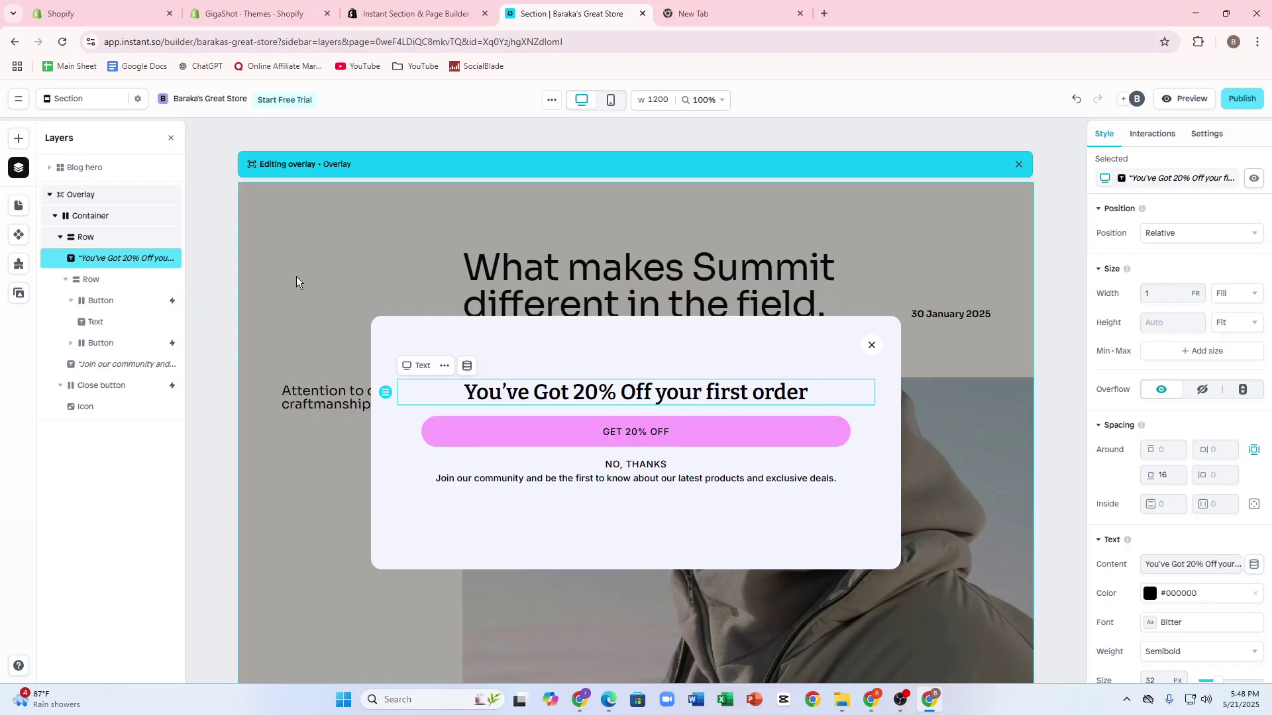
# Step: Cut the row containing the 20% off heading and buttons out of the overlay
pyautogui.click(866, 369)
pyautogui.click(881, 381)
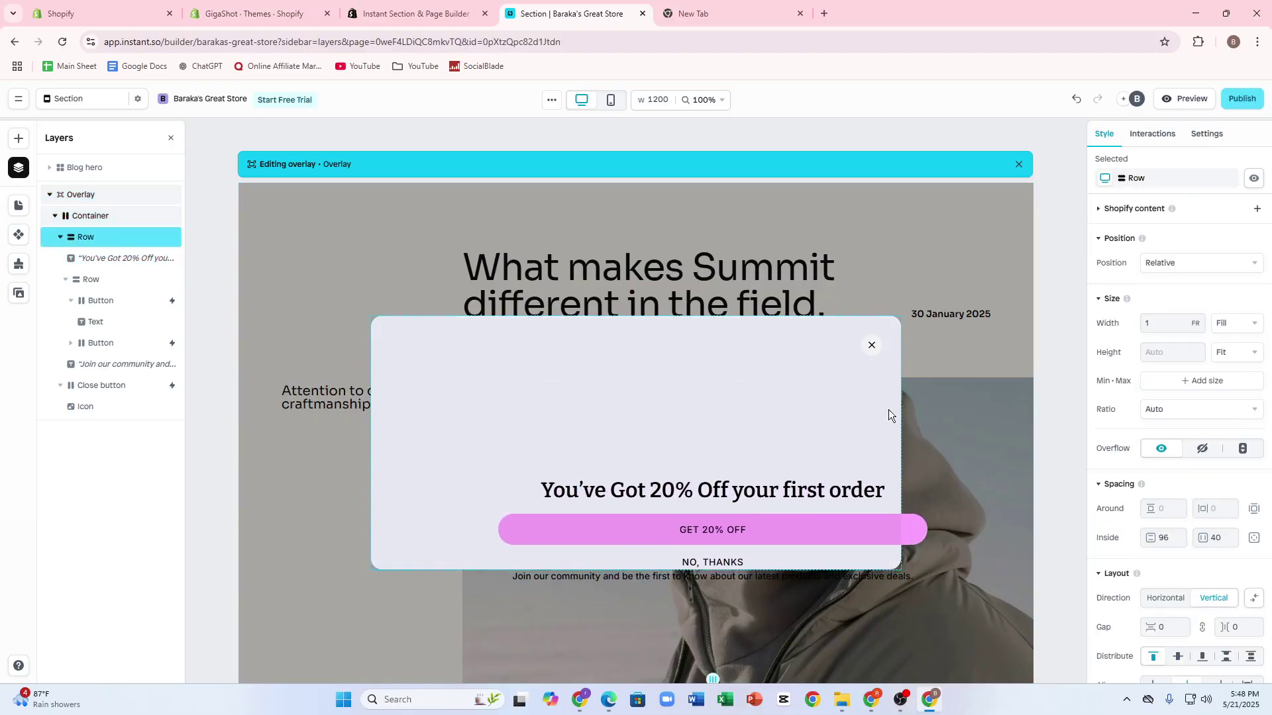
pyautogui.click(873, 349)
pyautogui.rightClick(813, 341)
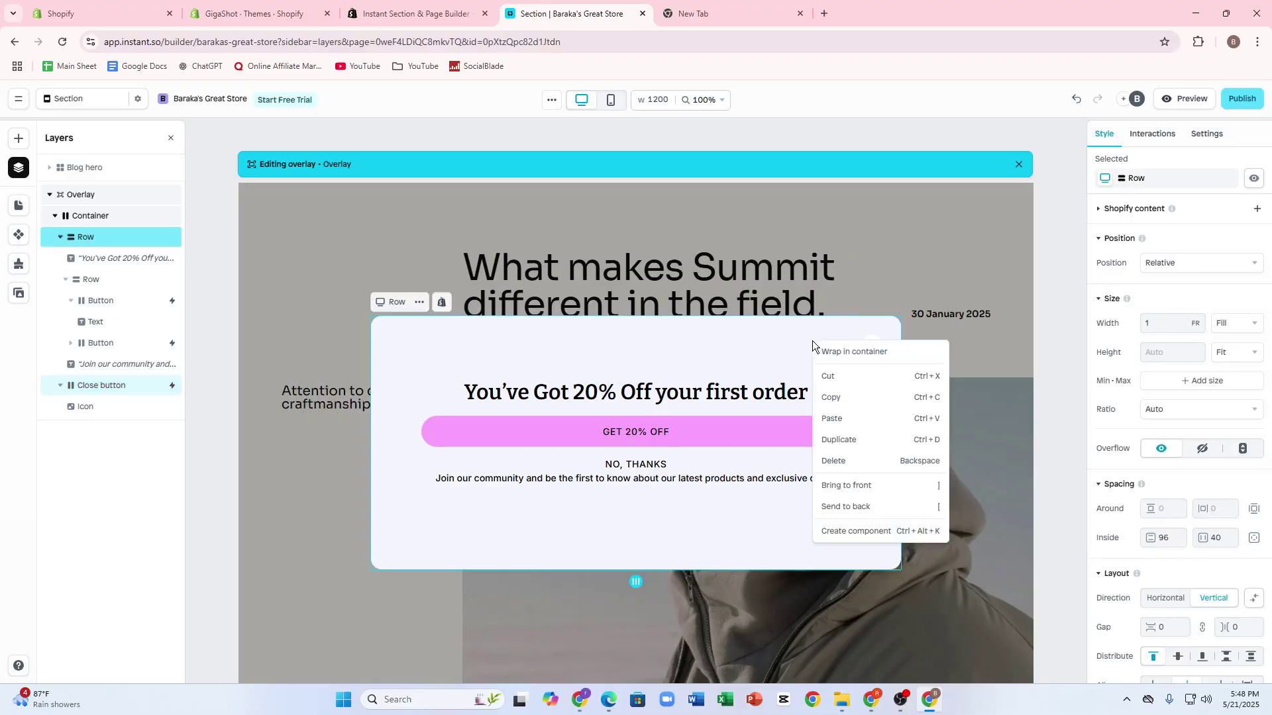
pyautogui.click(836, 376)
pyautogui.click(840, 362)
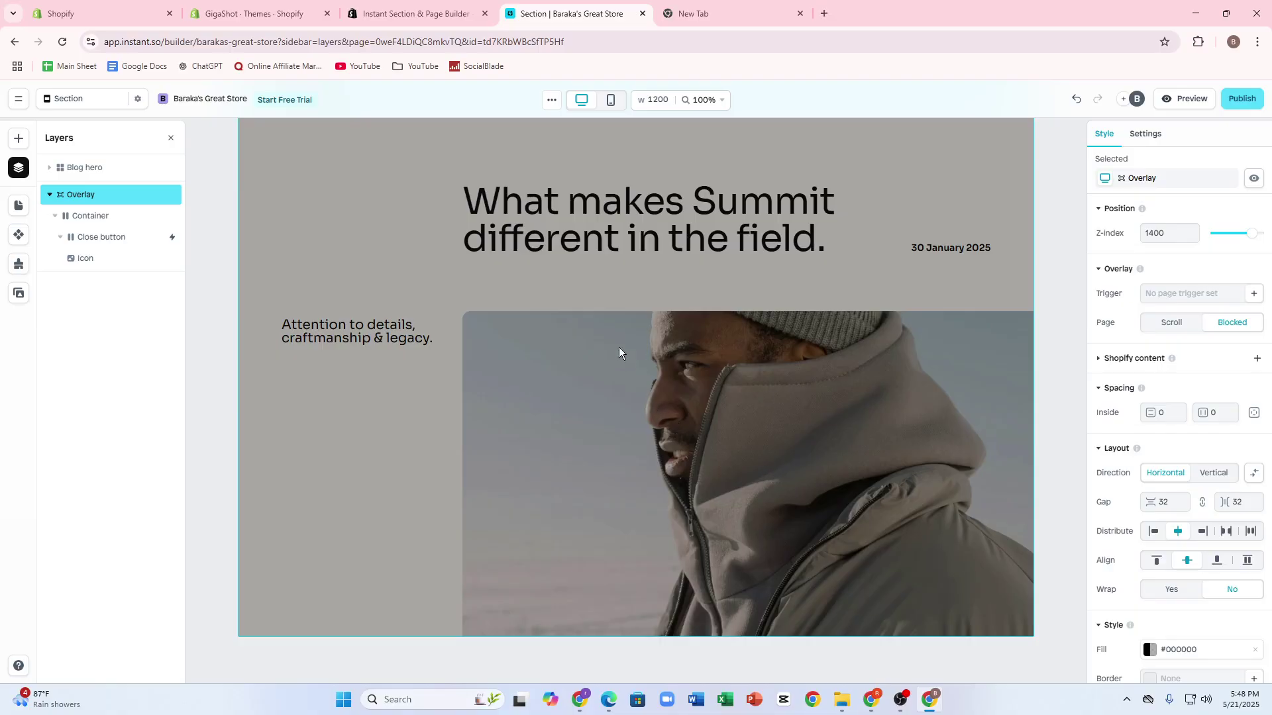
# Step: Examine the overlay's remaining close button and icon, including the icon's available actions, effects and settings
pyautogui.click(108, 211)
pyautogui.click(650, 446)
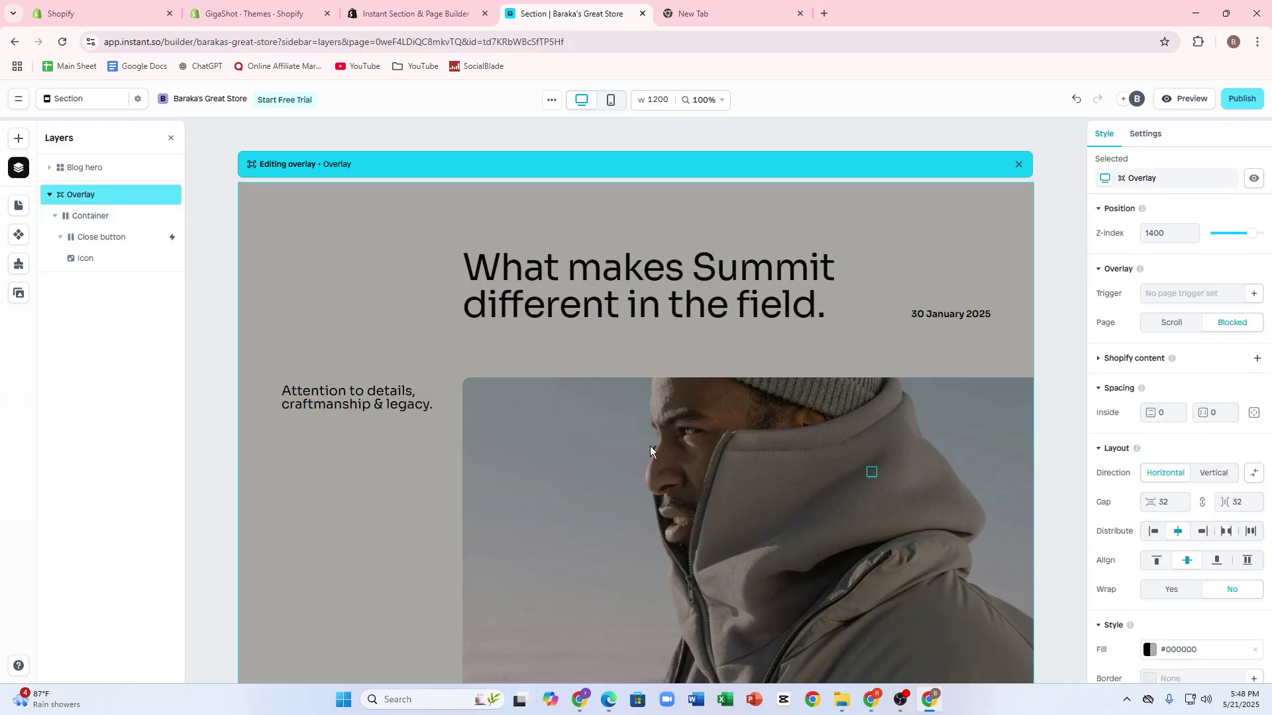
pyautogui.click(49, 240)
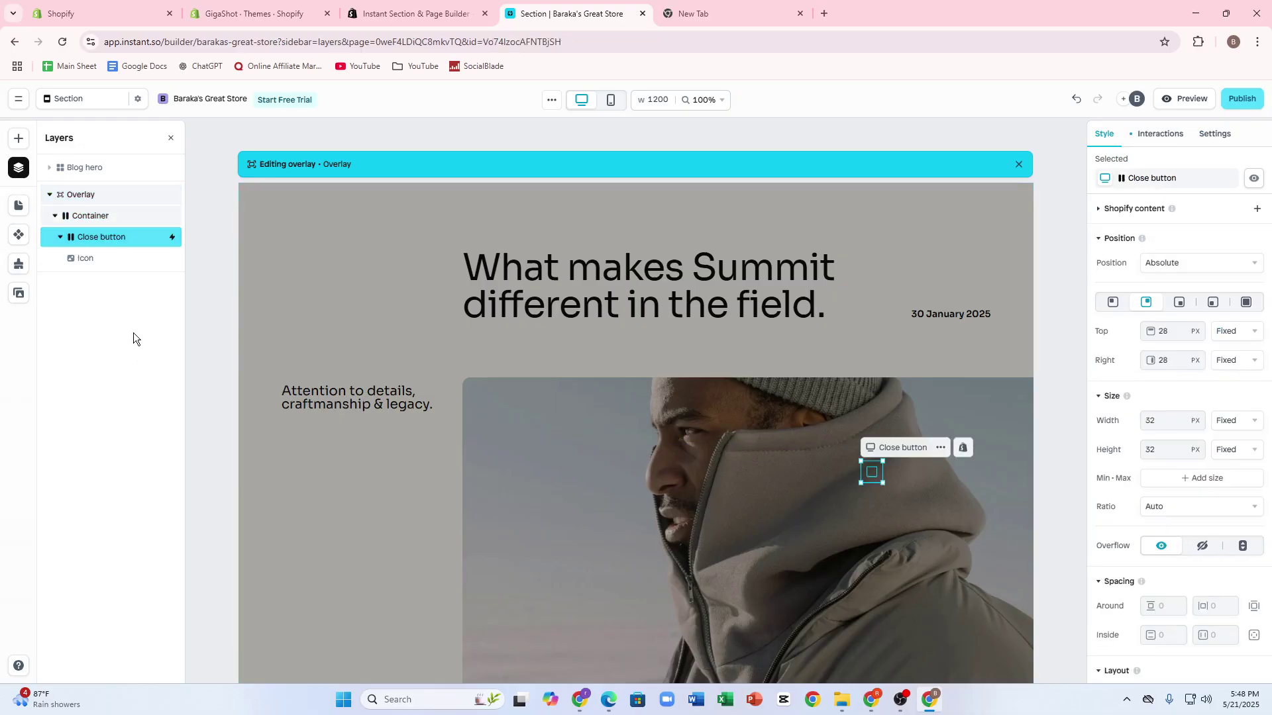
pyautogui.click(110, 258)
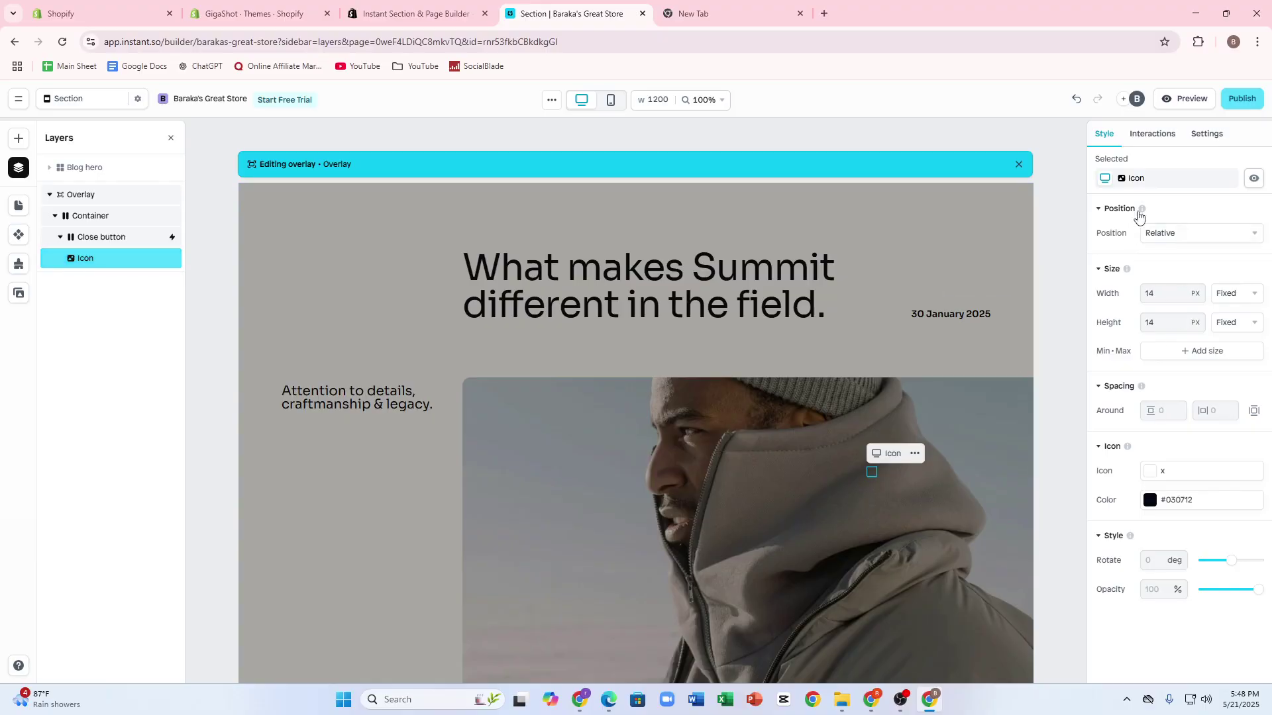
pyautogui.click(1151, 135)
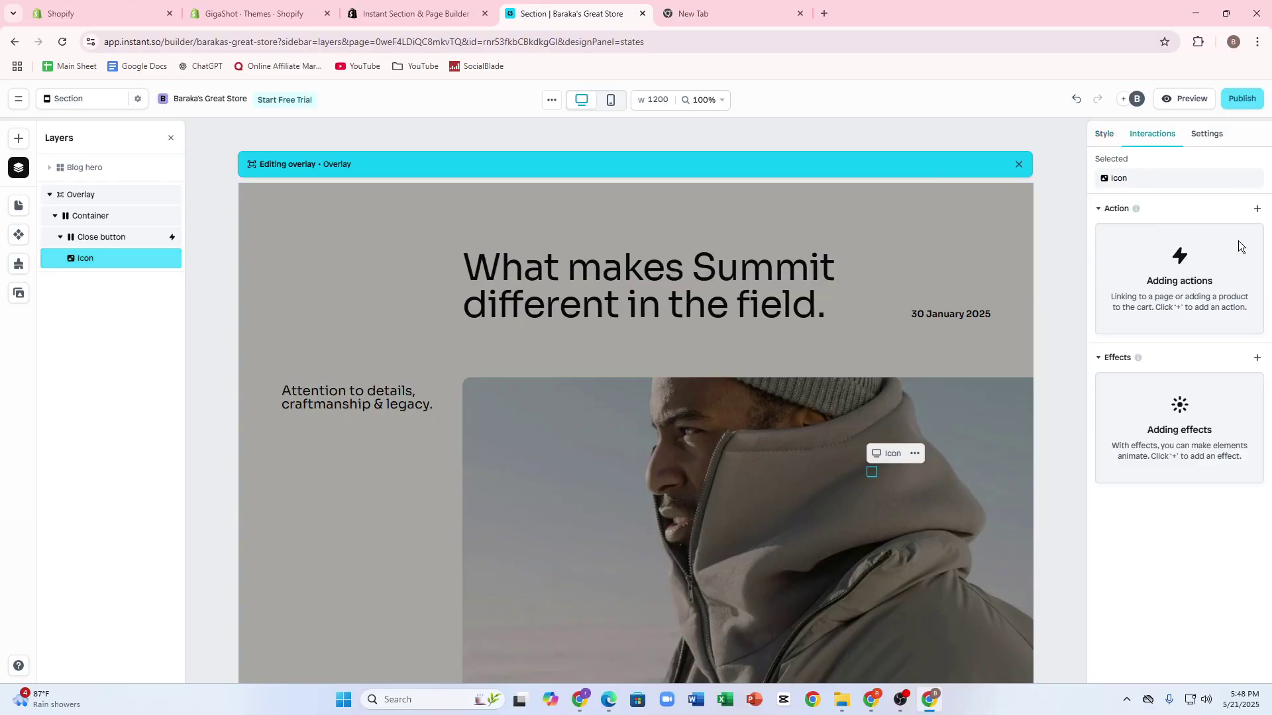
pyautogui.click(1258, 210)
pyautogui.click(1068, 311)
pyautogui.click(1257, 358)
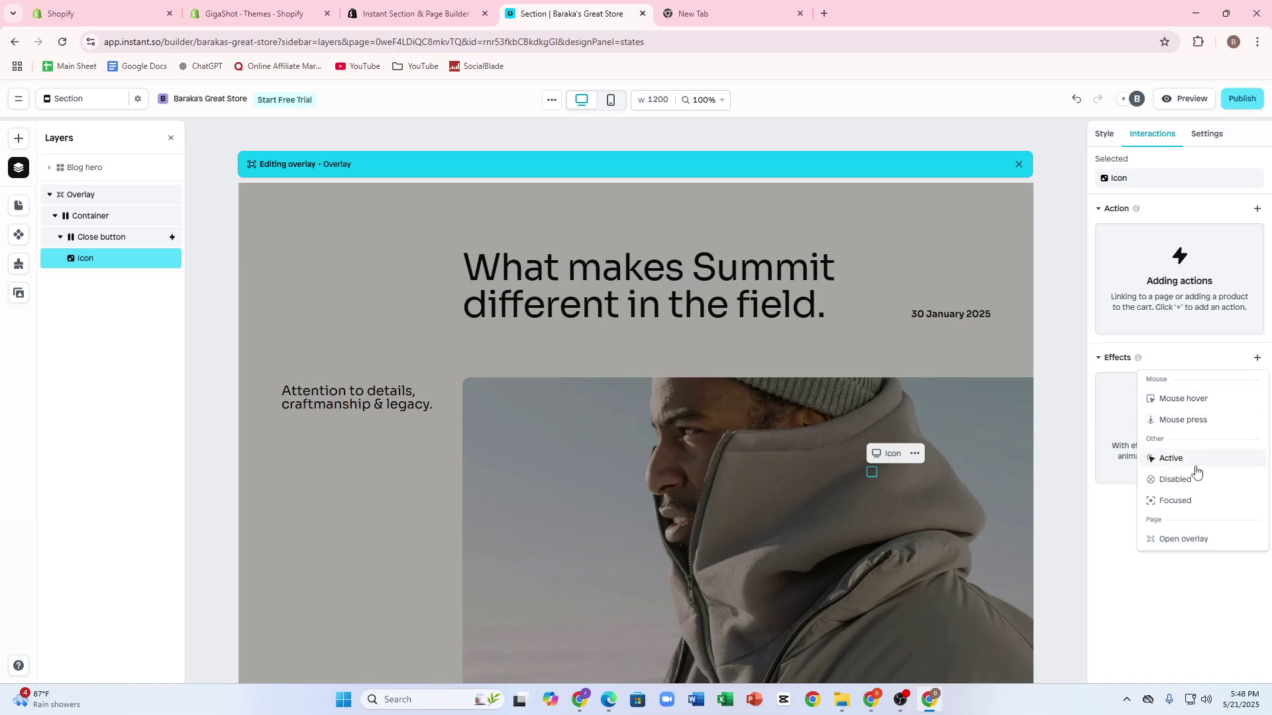
pyautogui.click(1126, 542)
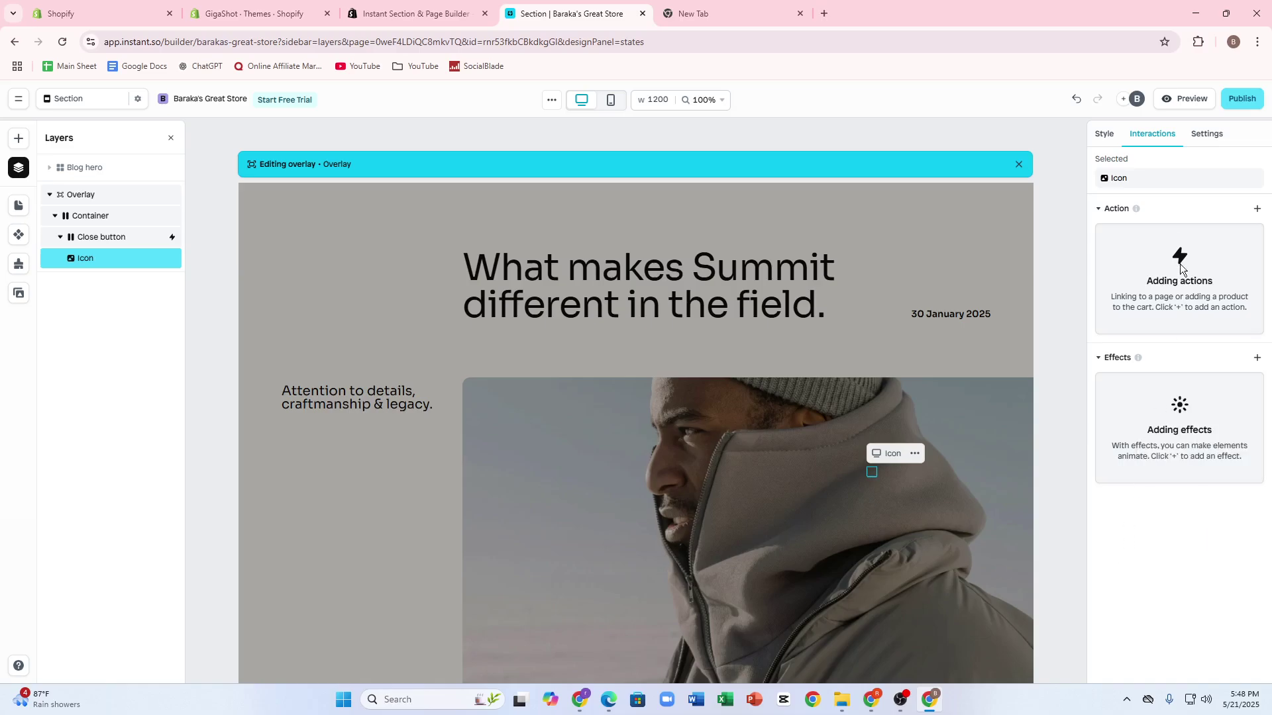
pyautogui.click(1206, 134)
pyautogui.click(666, 288)
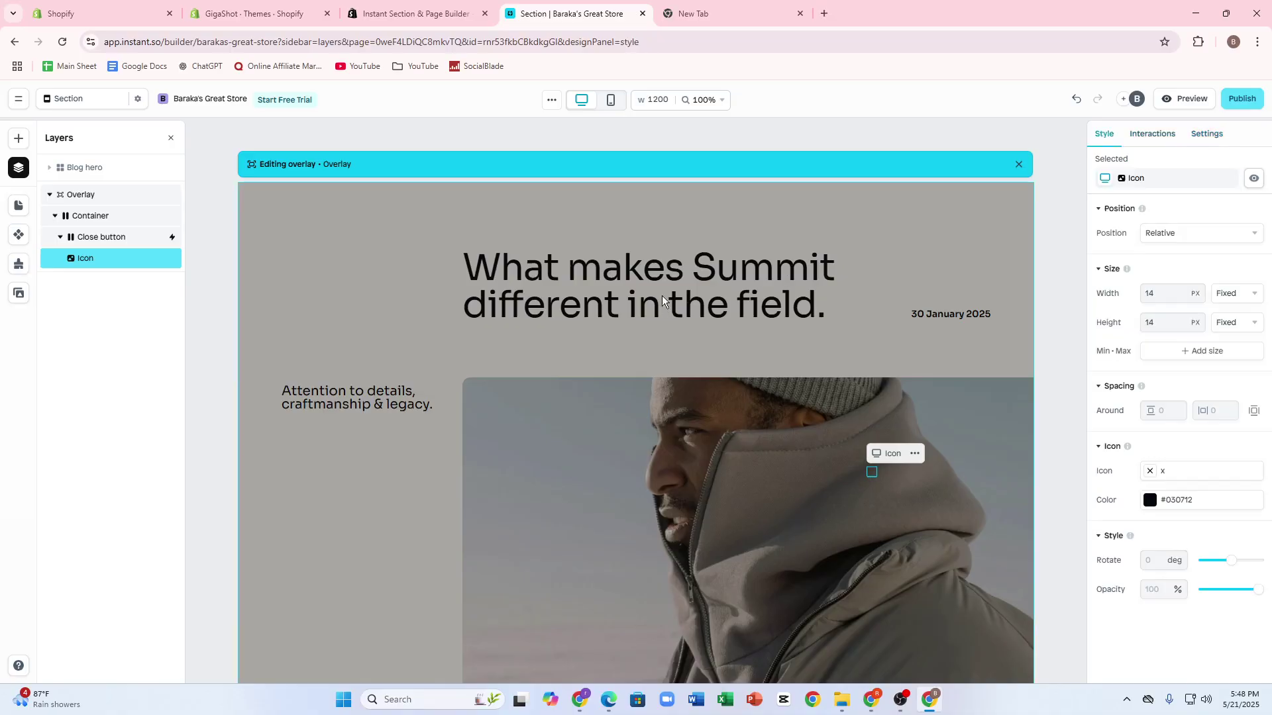
# Step: Leave overlay editing and set the "What makes Summit different in the field." heading's overflow to hidden
pyautogui.click(238, 191)
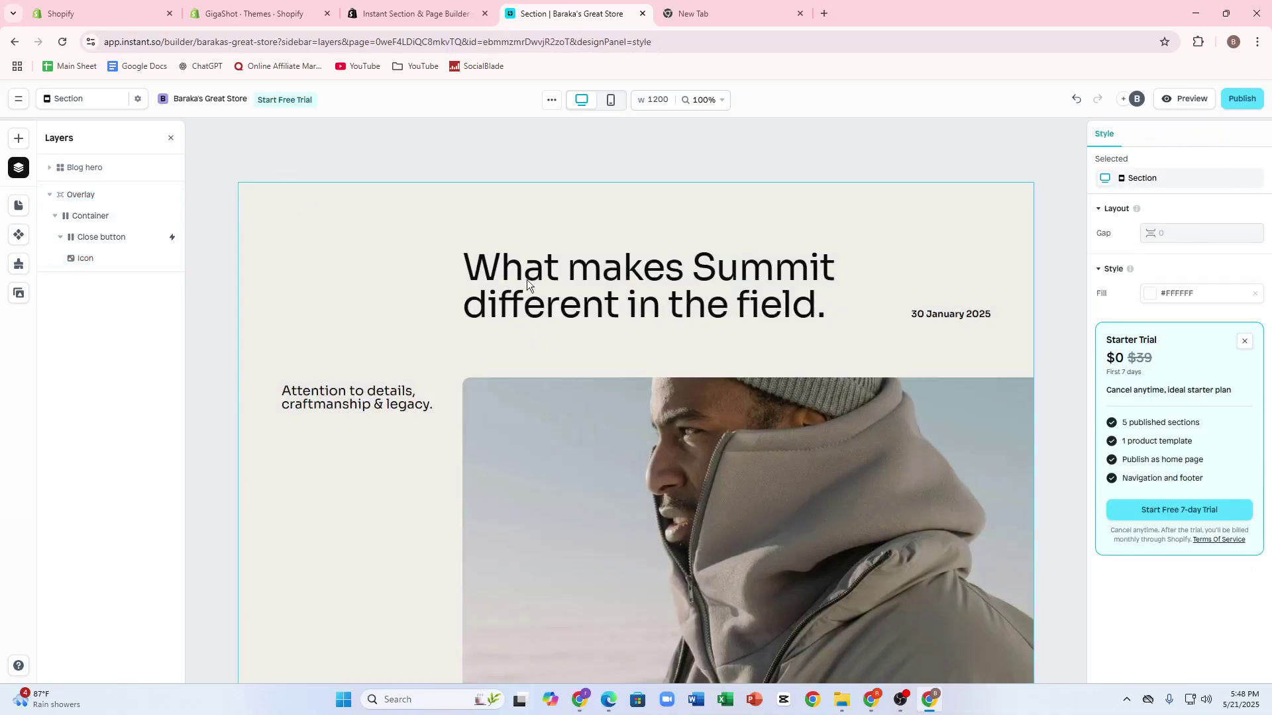
pyautogui.click(547, 277)
pyautogui.doubleClick(547, 275)
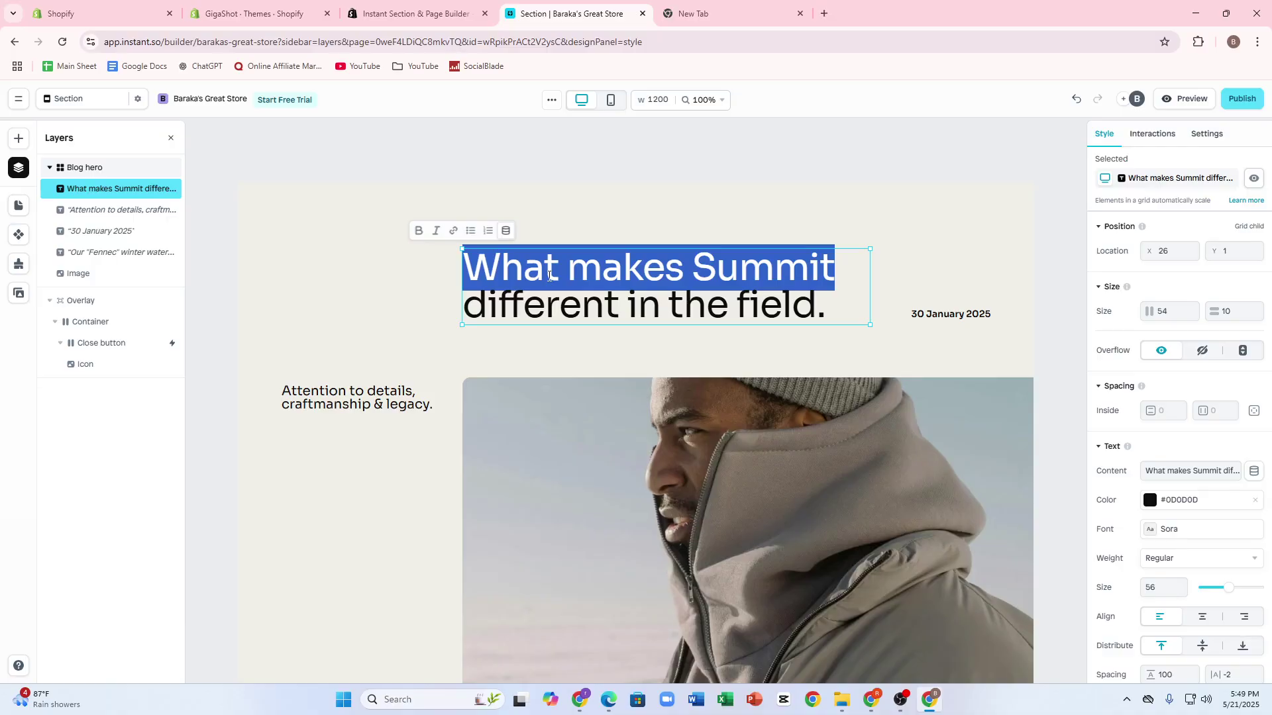
pyautogui.click(549, 276)
pyautogui.doubleClick(704, 322)
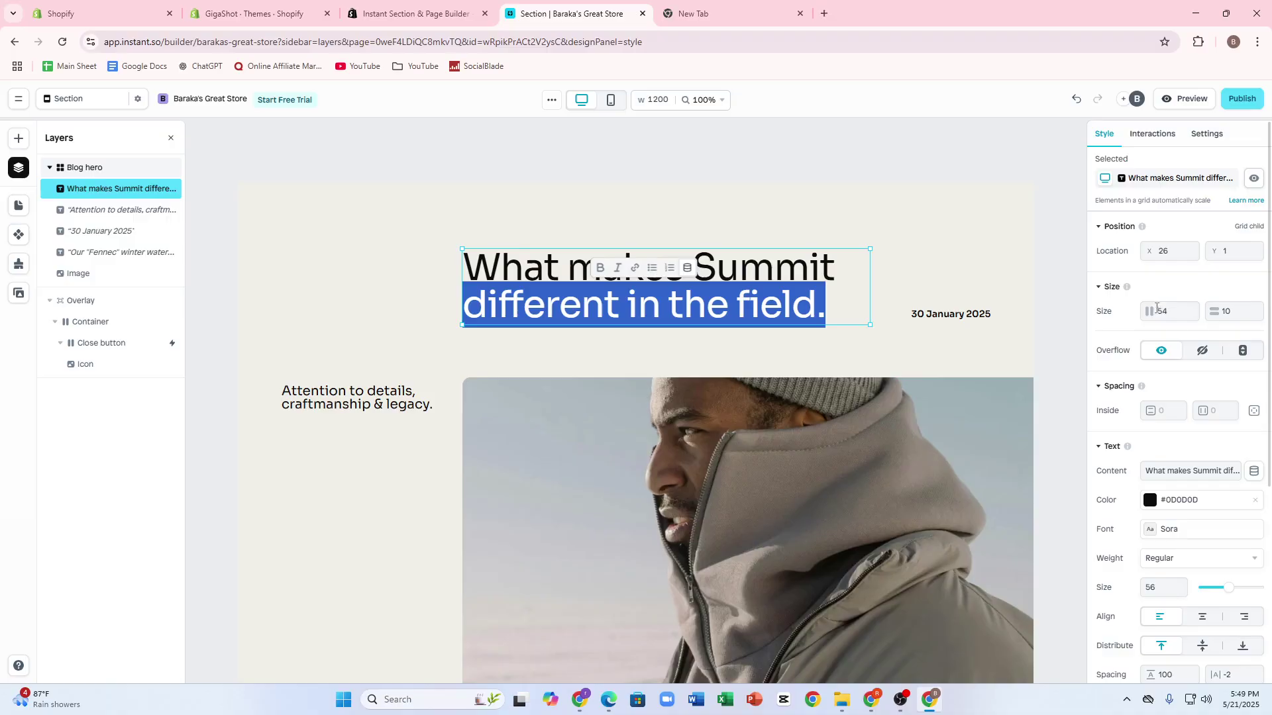
pyautogui.click(1203, 351)
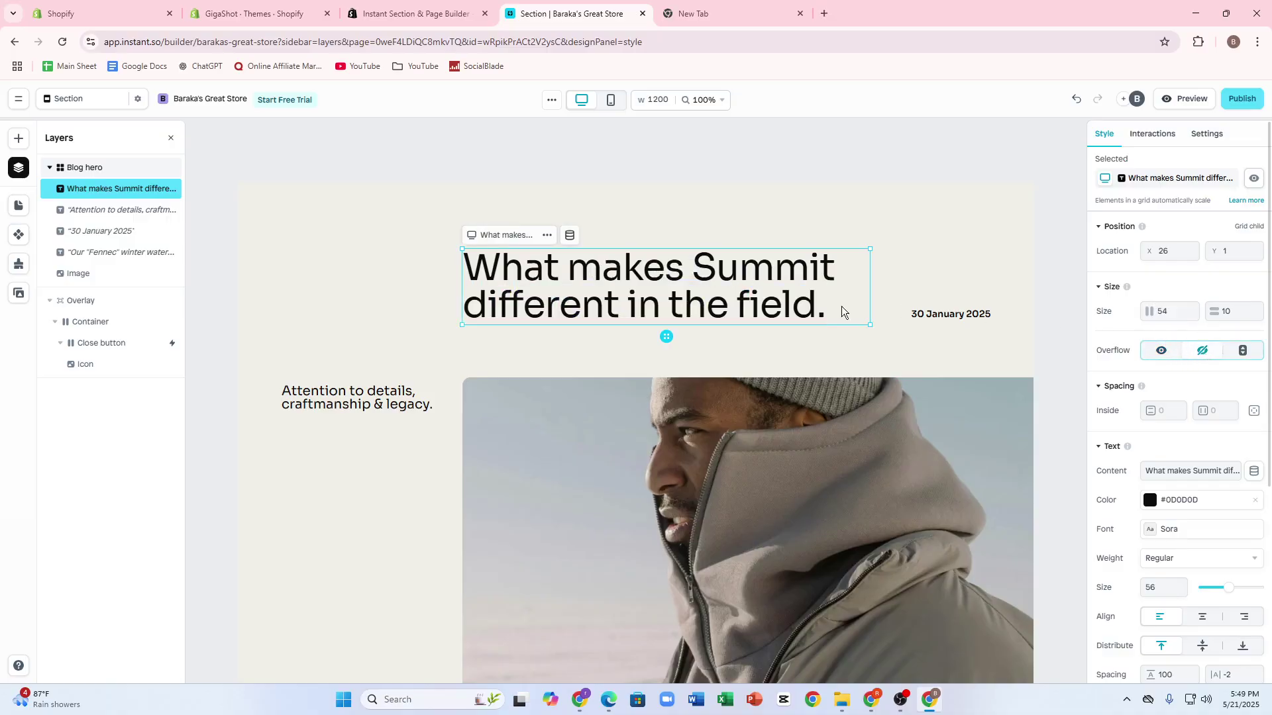
pyautogui.tripleClick(737, 286)
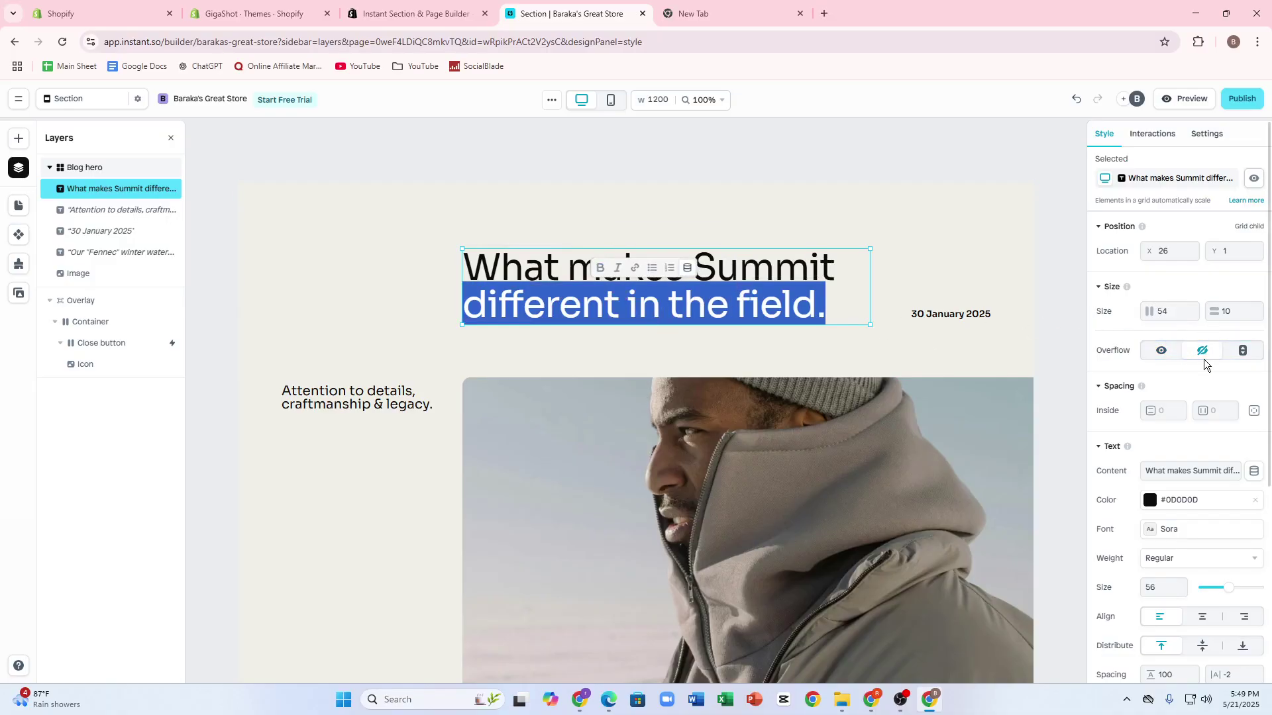
pyautogui.click(1203, 351)
# Step: Add a Line break property to the heading's text styling, then open the heading's interaction options
pyautogui.scroll(-4, 1123, 371)
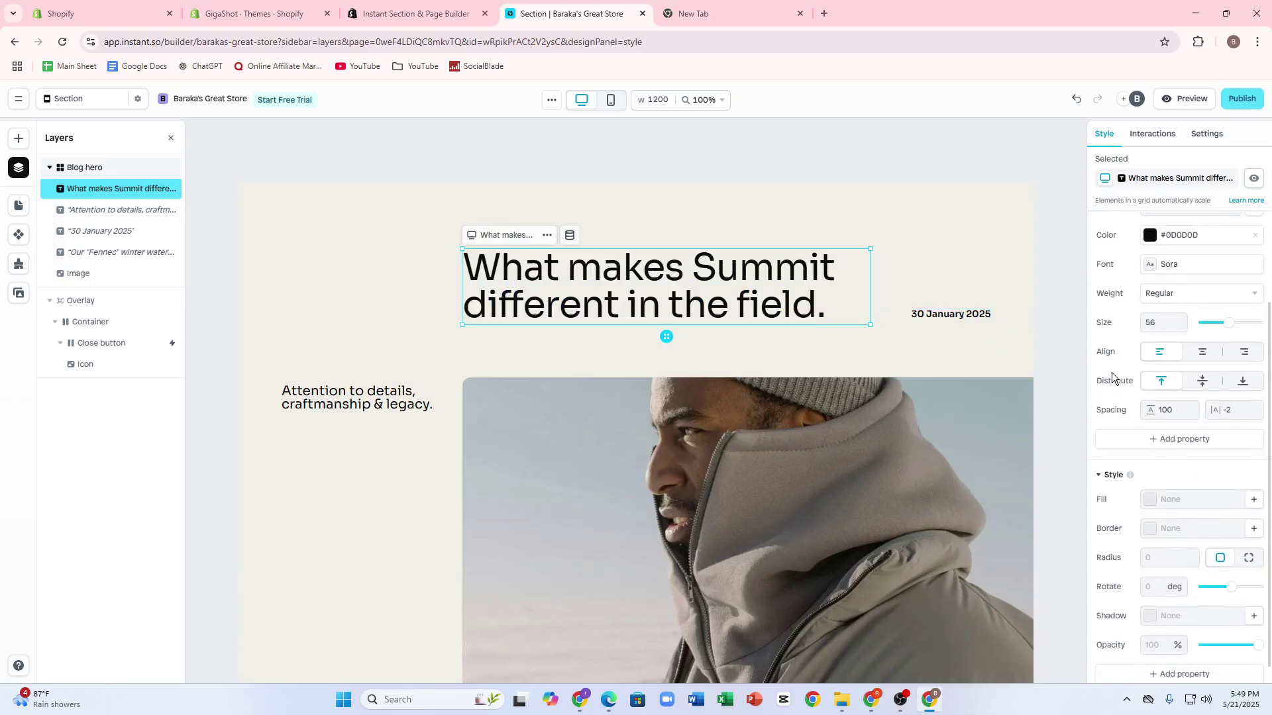
pyautogui.click(1154, 434)
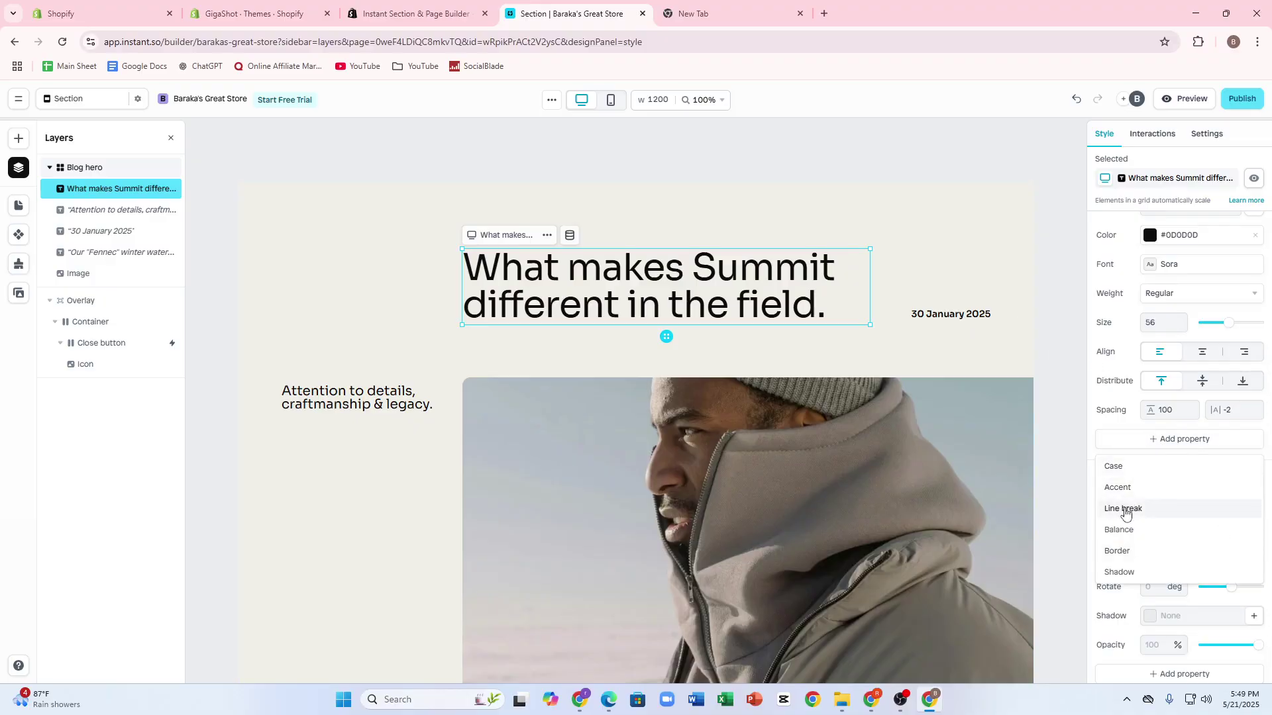
pyautogui.click(1130, 509)
pyautogui.scroll(-1, 1151, 483)
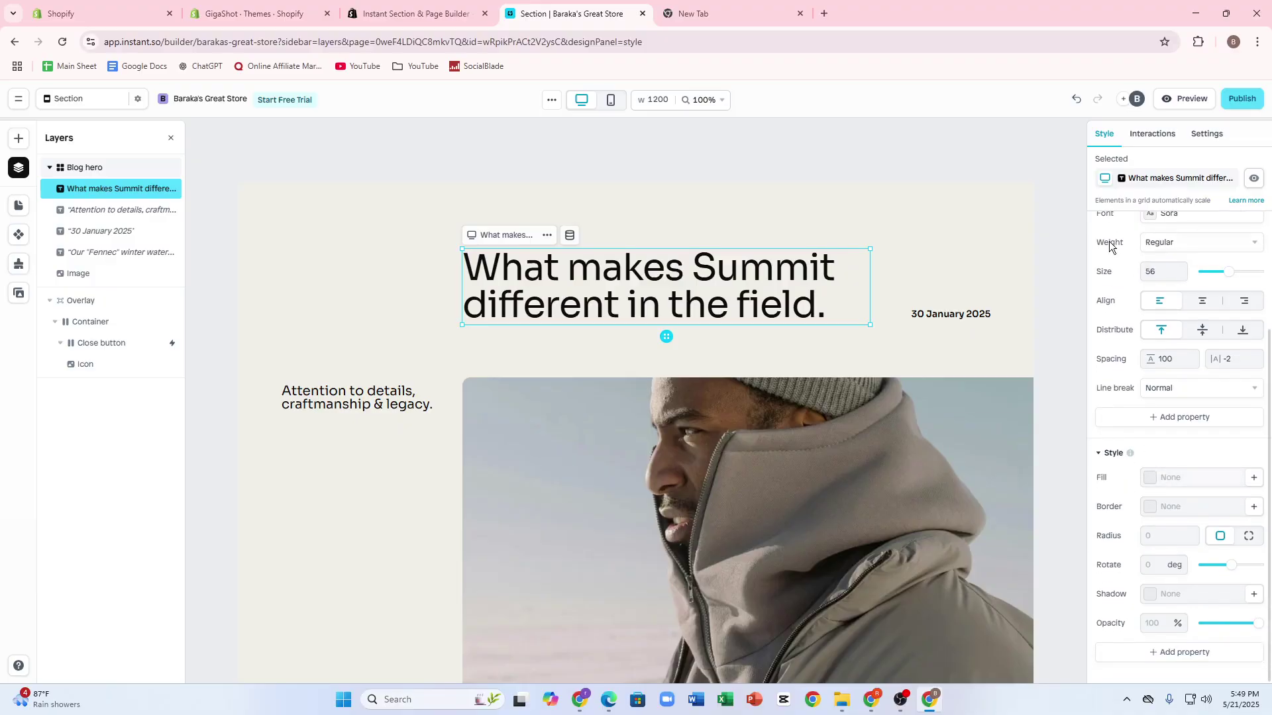
pyautogui.click(1153, 134)
# Step: Replace the Blog hero image by uploading the mobilecooler-09 picture from the Pictures folder
pyautogui.click(859, 490)
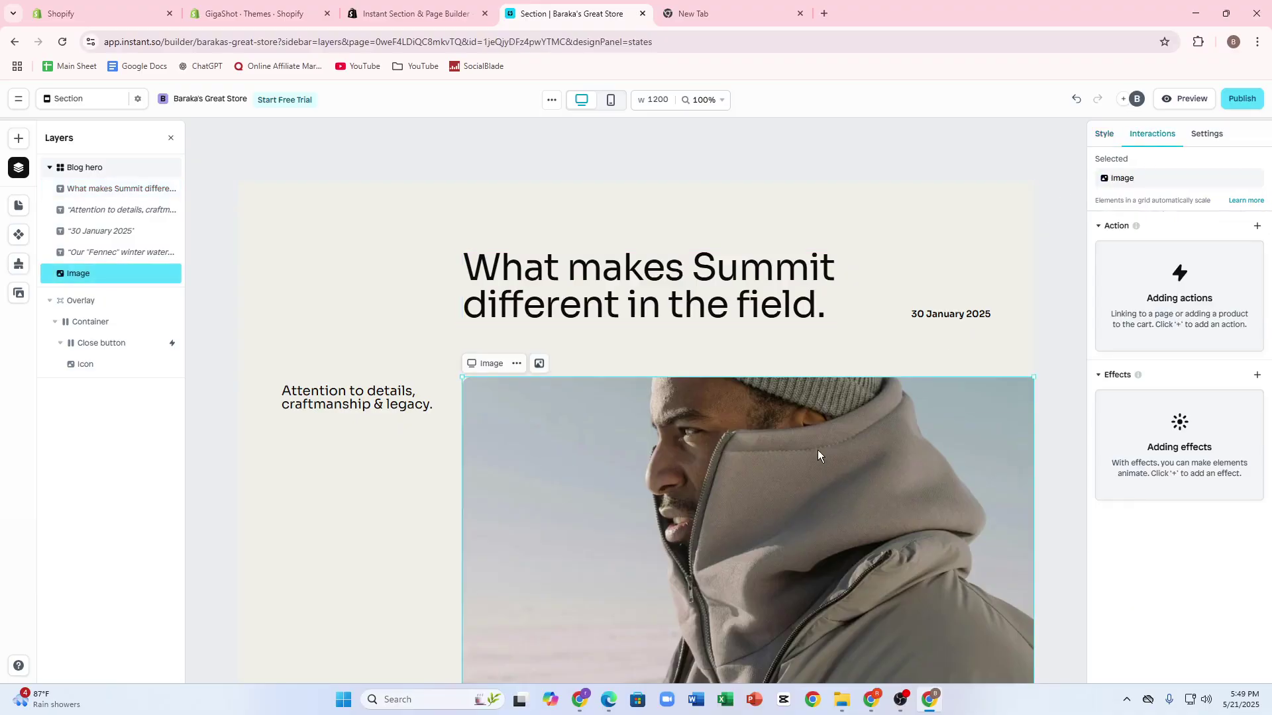
pyautogui.scroll(-2, 818, 450)
pyautogui.rightClick(546, 388)
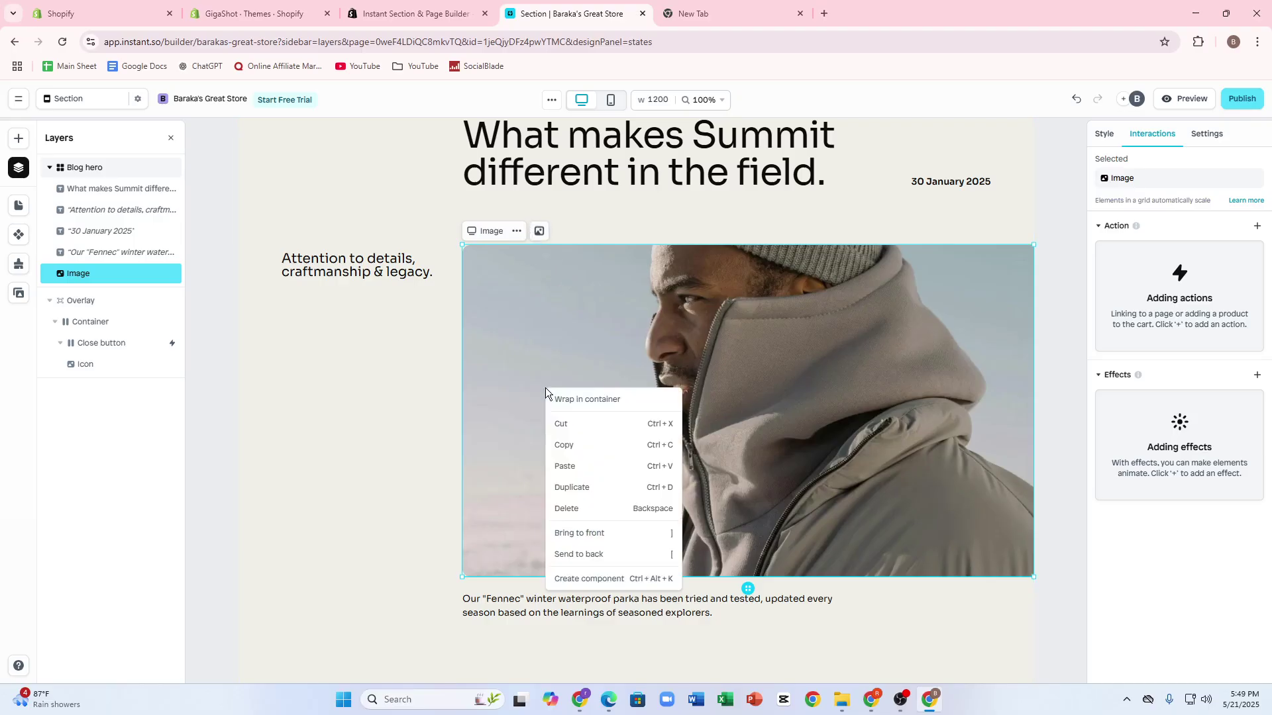
pyautogui.click(515, 266)
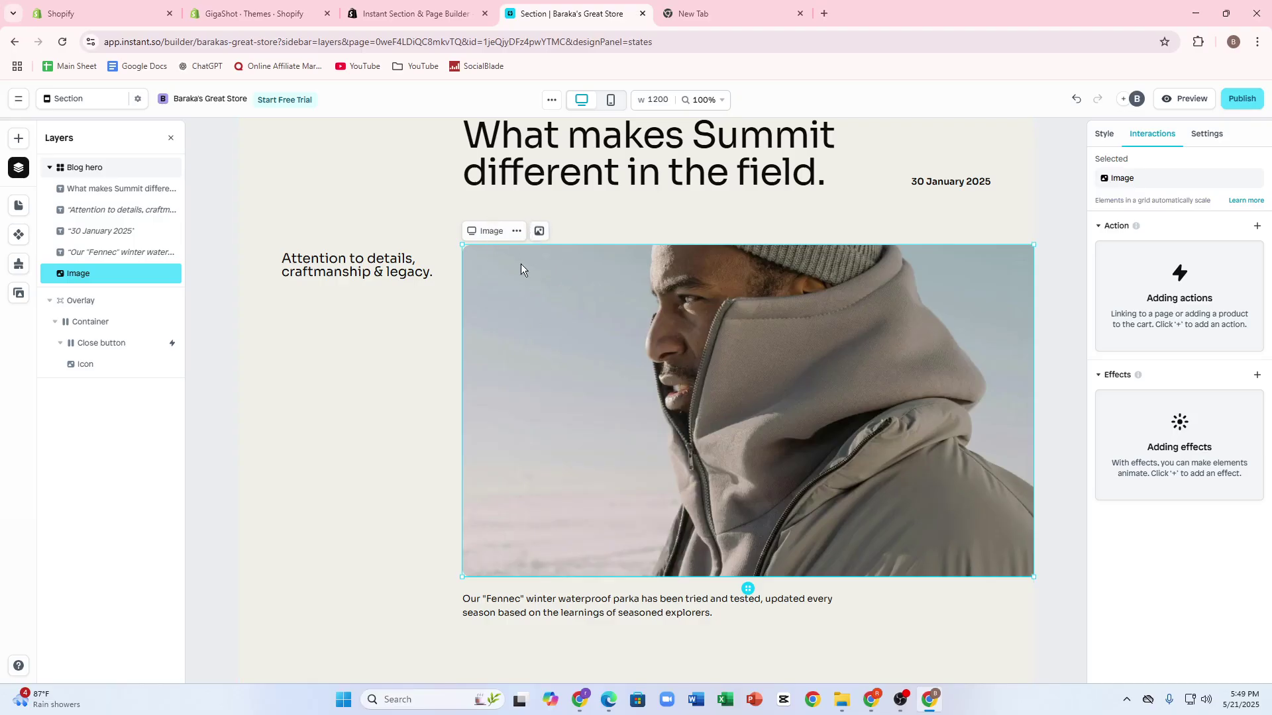
pyautogui.click(540, 232)
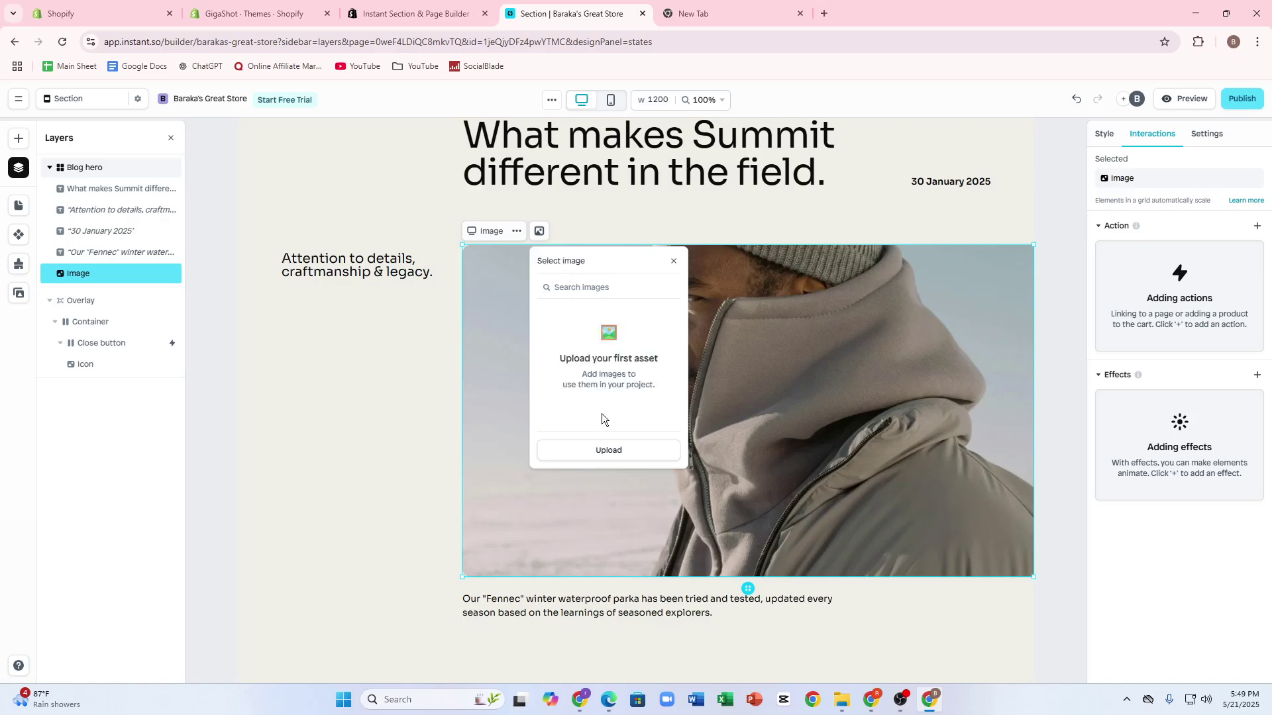
pyautogui.click(608, 450)
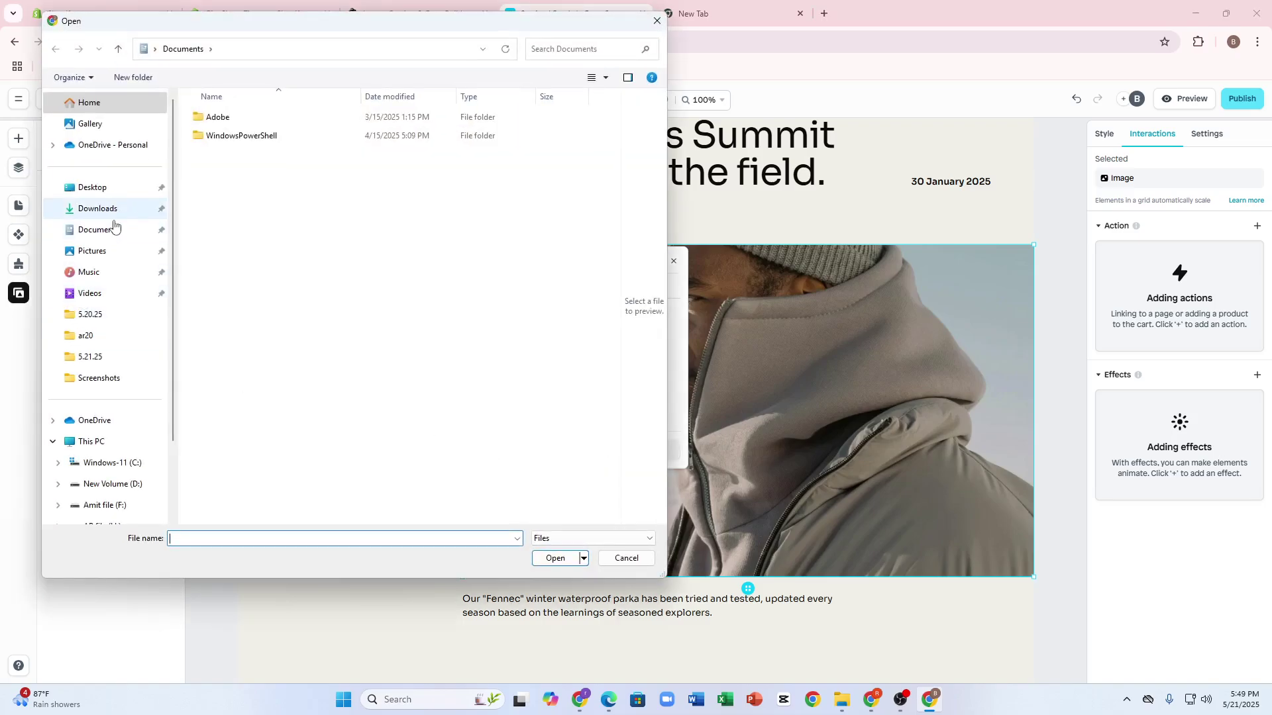
pyautogui.click(88, 272)
pyautogui.click(92, 251)
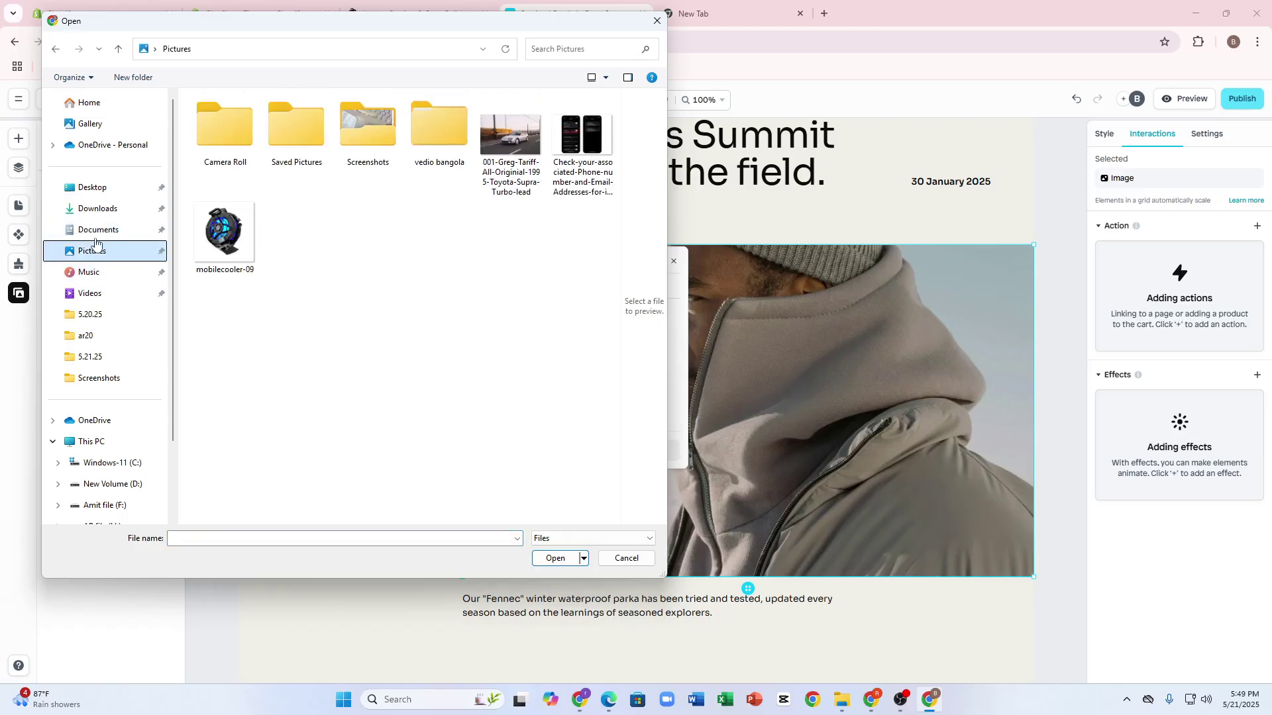
pyautogui.click(197, 208)
pyautogui.click(554, 561)
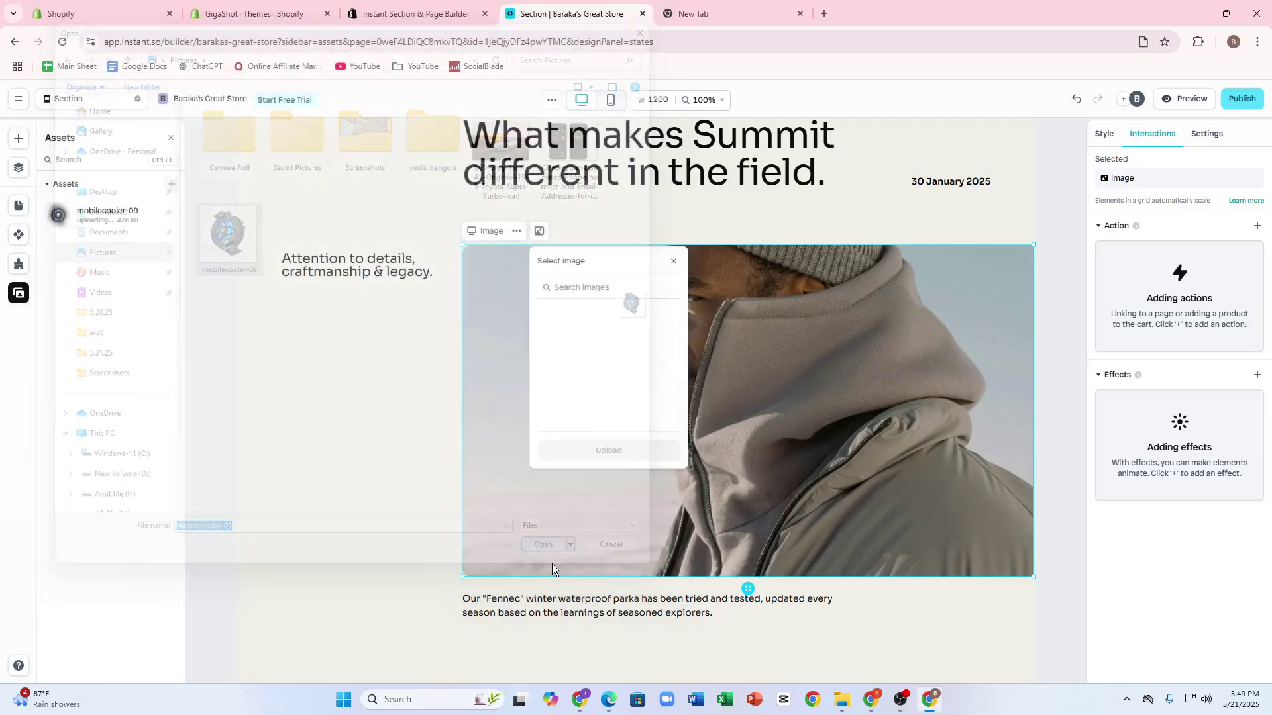
# Step: Move the image, cut and paste it back into the Blog hero, and place it at about X 24, Y 14
pyautogui.moveTo(813, 405); pyautogui.dragTo(656, 435)
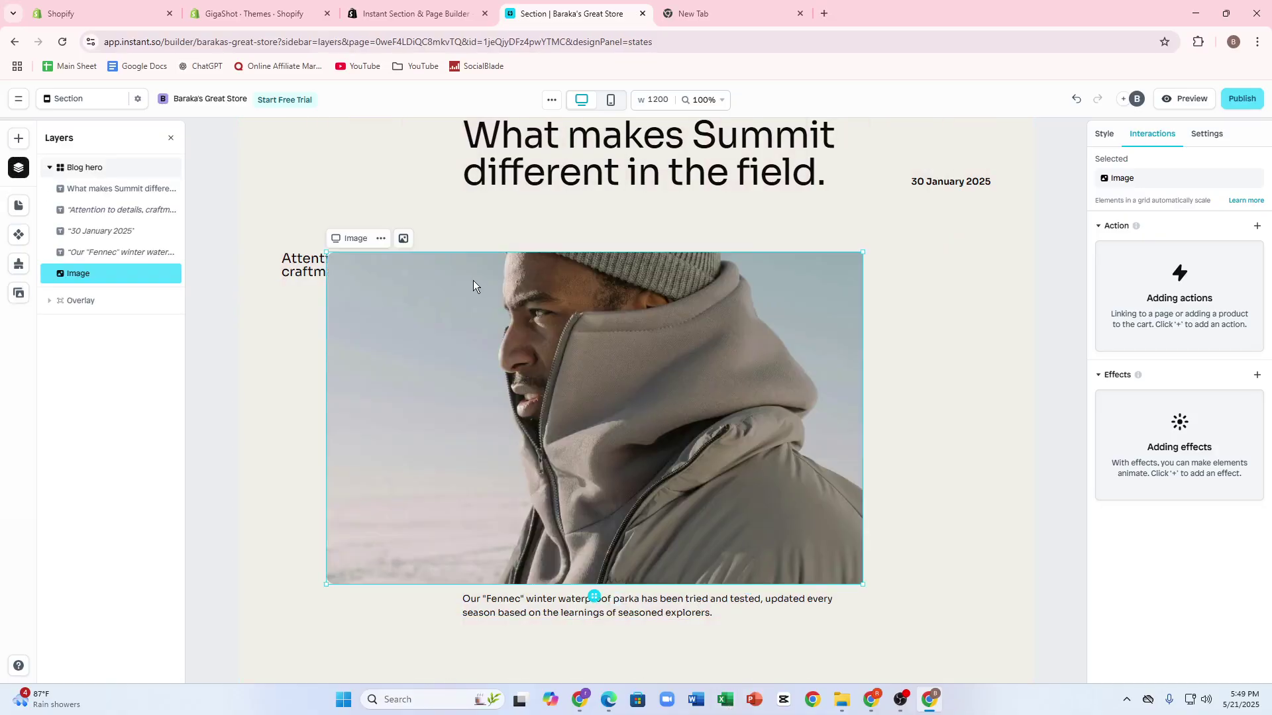
pyautogui.rightClick(509, 332)
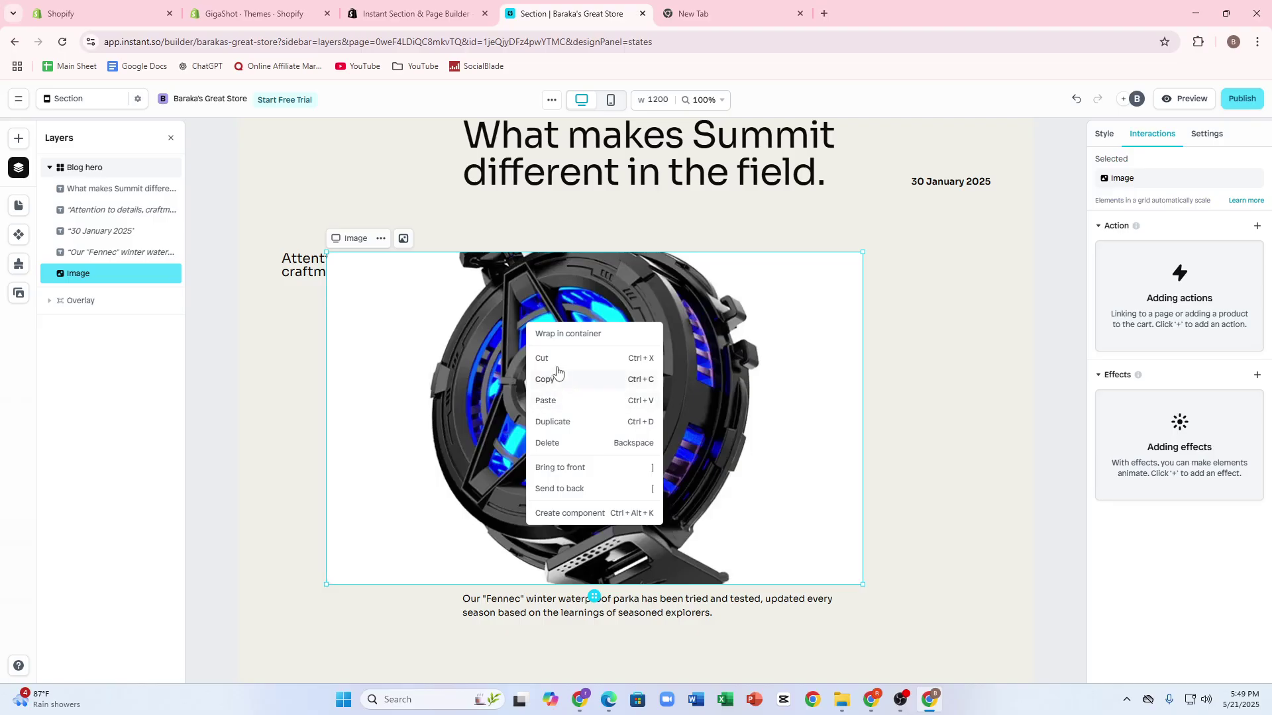
pyautogui.click(642, 358)
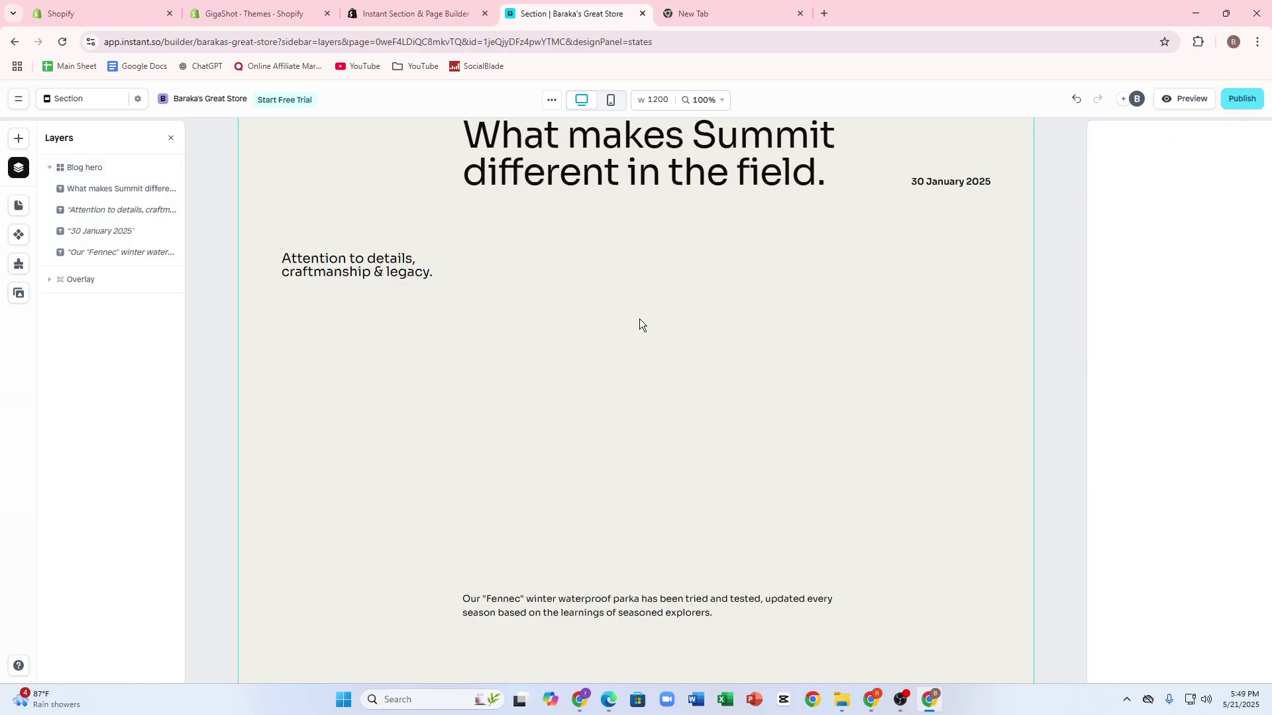
pyautogui.hotkey('ctrl', 'v')
pyautogui.moveTo(639, 319); pyautogui.dragTo(673, 336)
pyautogui.moveTo(728, 375); pyautogui.dragTo(689, 362)
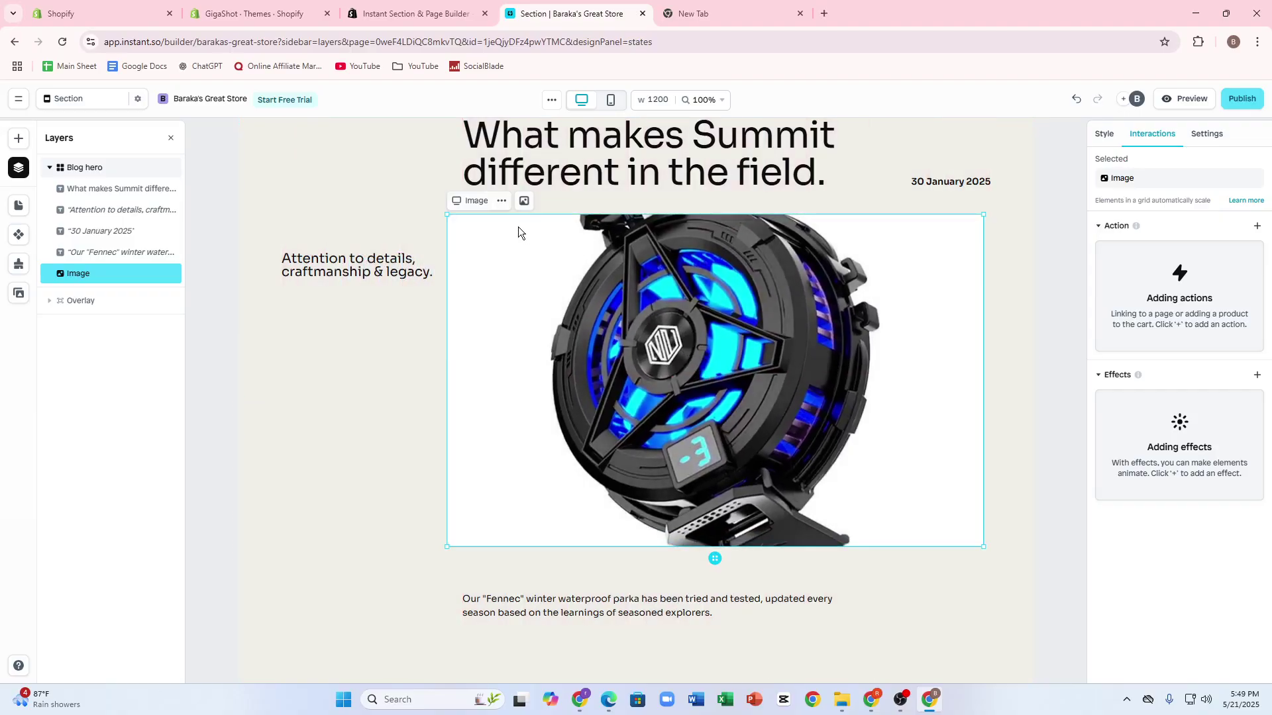
# Step: Set the image's sizing to Fit and enlarge its frame to about 78 by 54 grid units
pyautogui.click(468, 199)
pyautogui.click(725, 361)
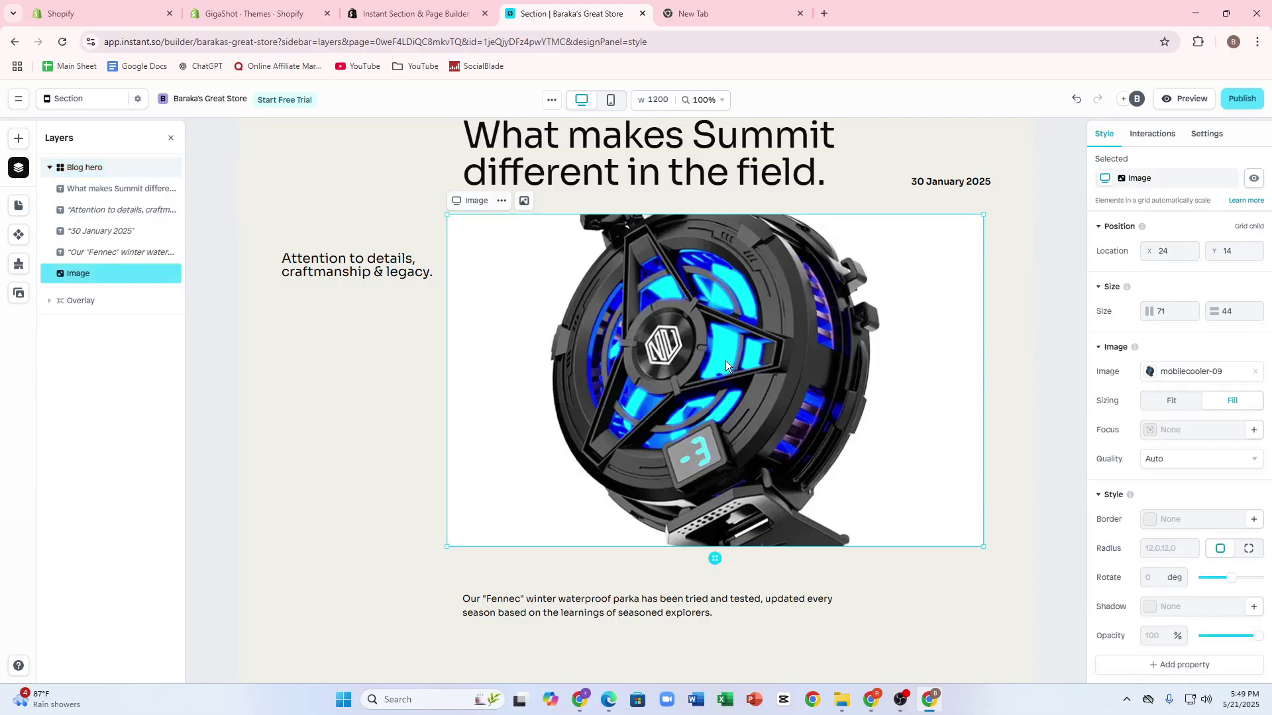
pyautogui.click(1168, 402)
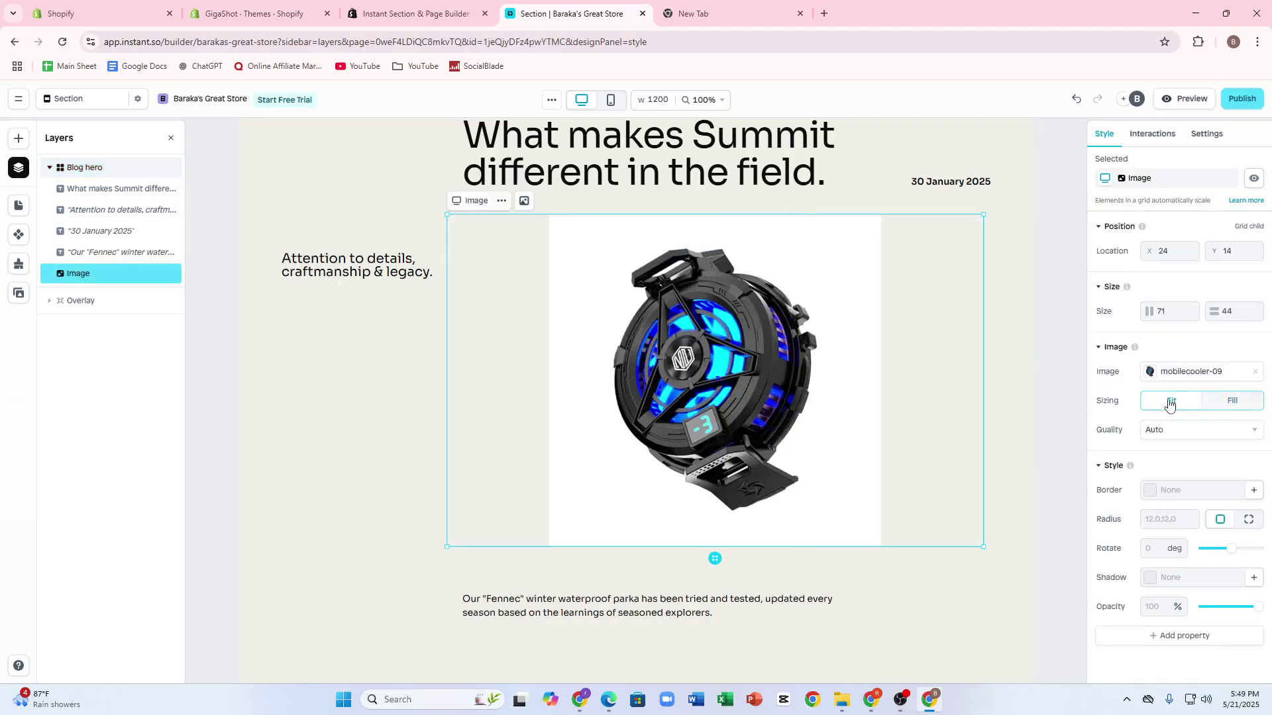
pyautogui.click(1229, 410)
pyautogui.click(1158, 407)
pyautogui.moveTo(983, 547); pyautogui.dragTo(1032, 584)
pyautogui.moveTo(443, 212); pyautogui.dragTo(409, 184)
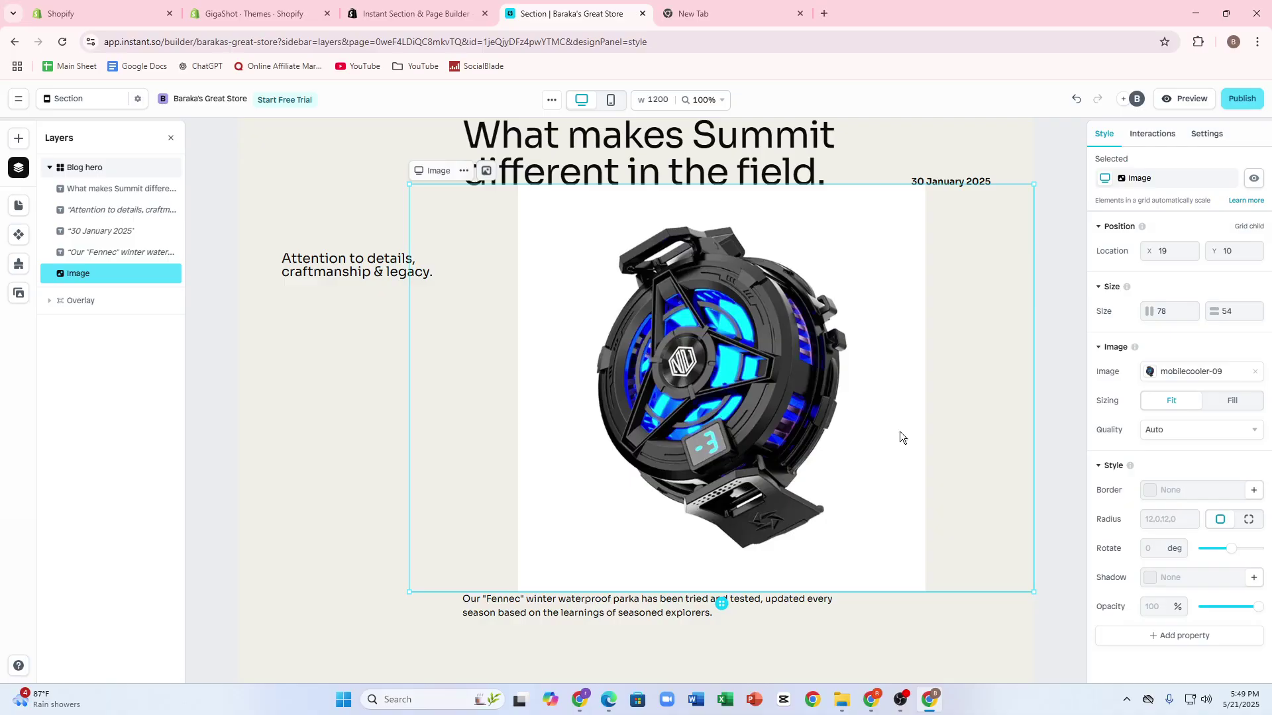
# Step: Add a solid border to the image and color it blue-violet #6161FF at about 34% opacity
pyautogui.click(1199, 492)
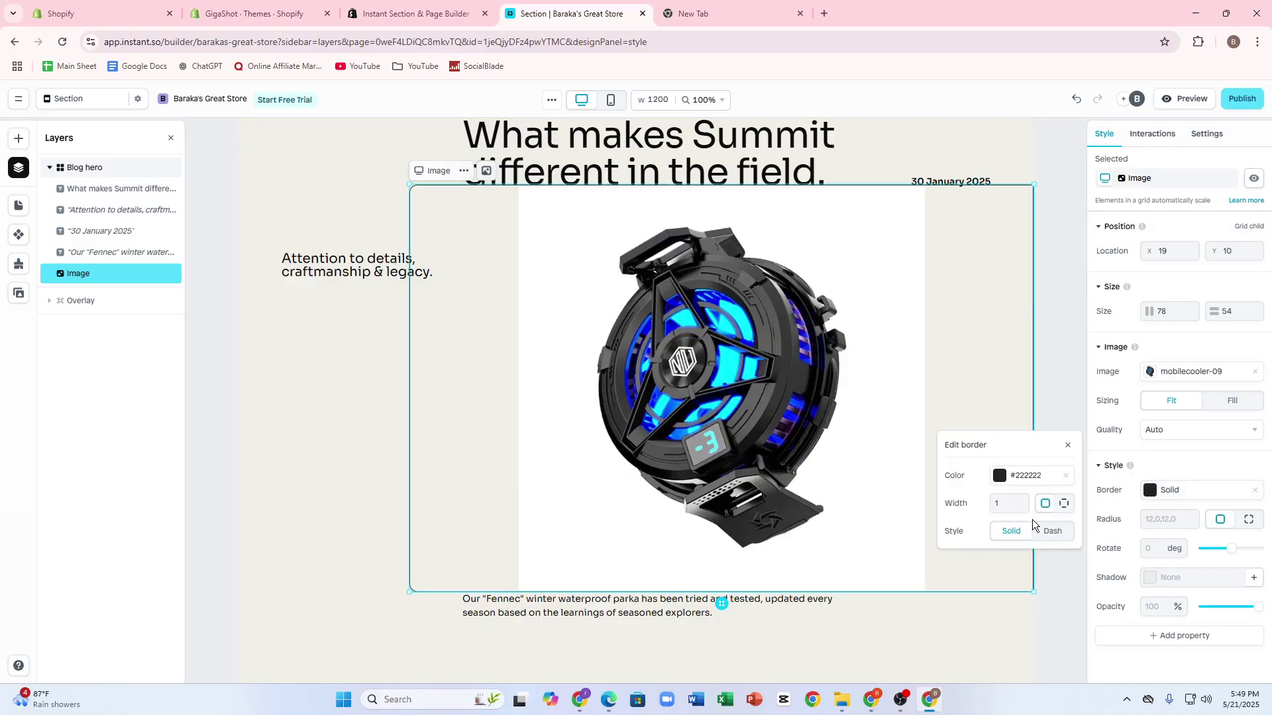
pyautogui.click(999, 475)
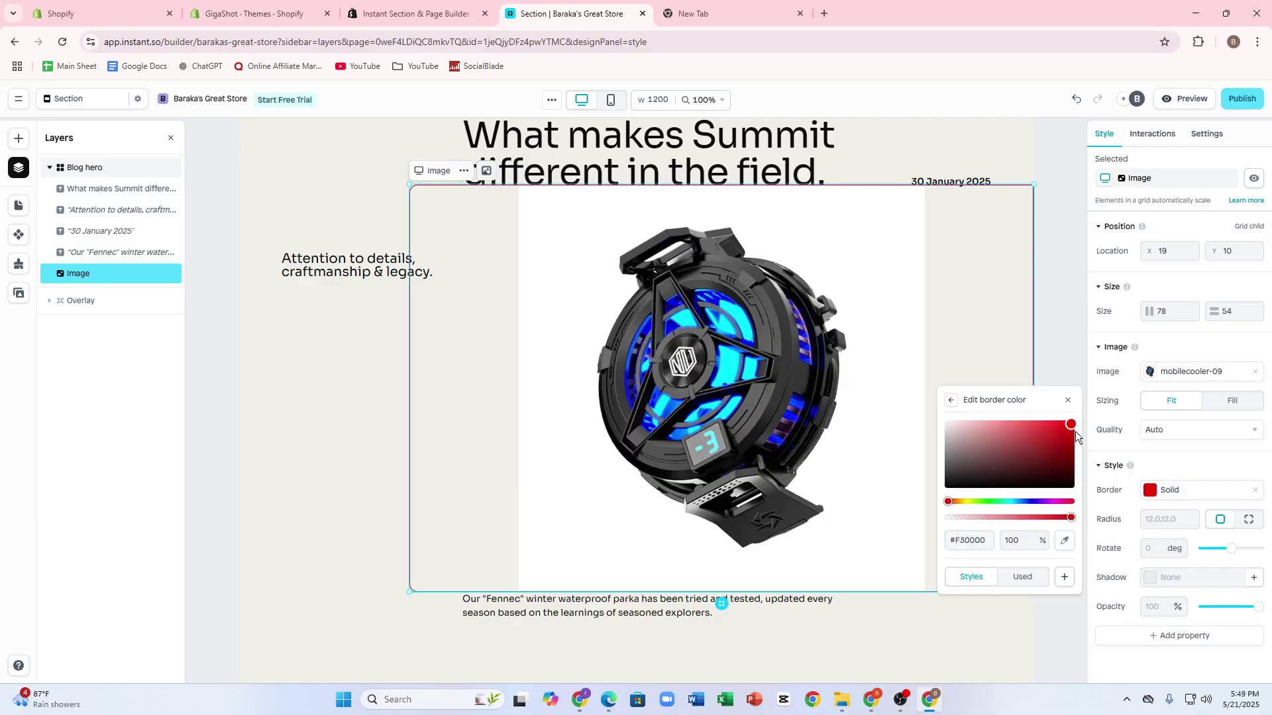
pyautogui.moveTo(954, 502); pyautogui.dragTo(1030, 502)
pyautogui.click(1033, 440)
pyautogui.click(999, 441)
pyautogui.moveTo(1023, 446); pyautogui.dragTo(1024, 420)
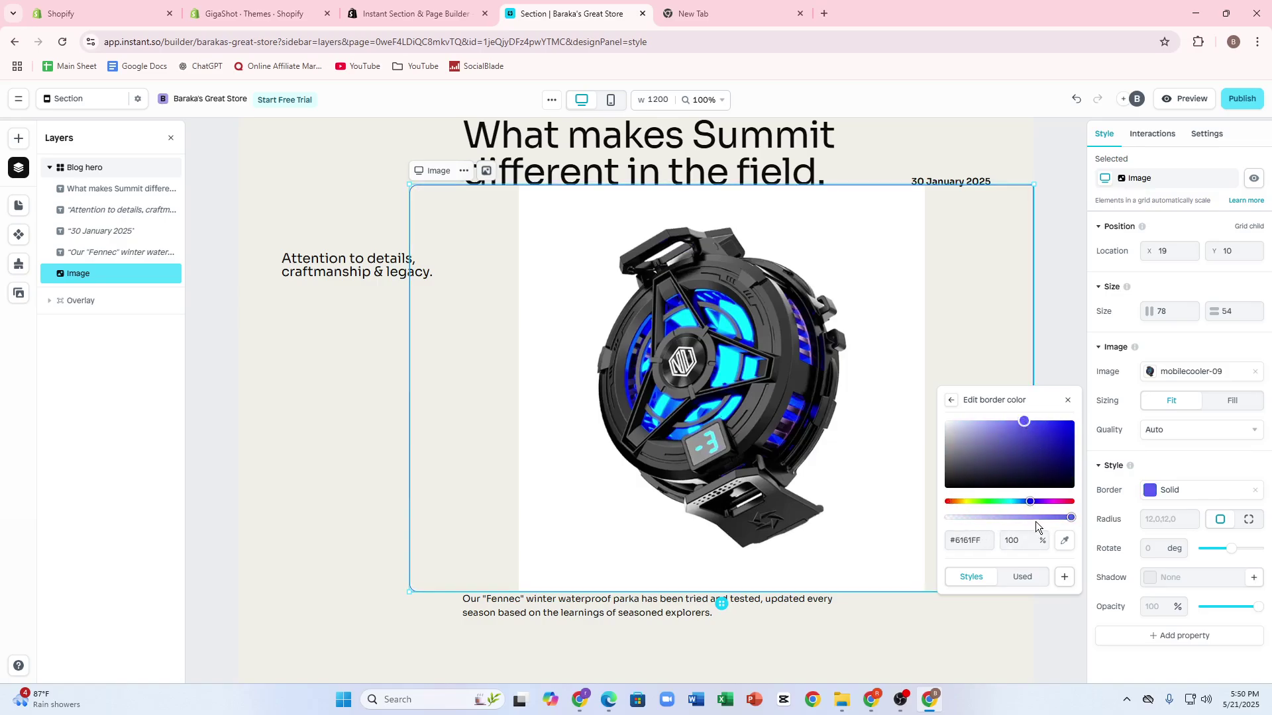
pyautogui.click(1011, 516)
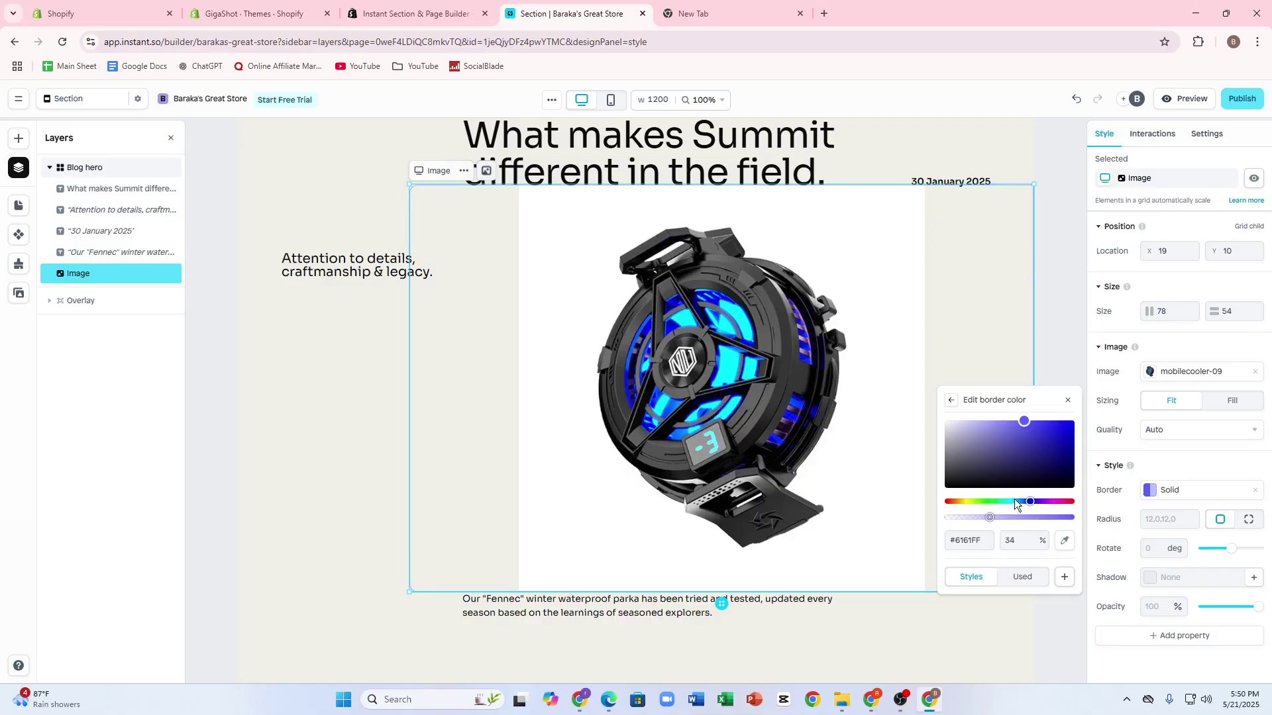
# Step: Change the image's border color to a pinkish red, close the color editor and reselect the image
pyautogui.moveTo(1031, 501); pyautogui.dragTo(1063, 501)
pyautogui.click(1062, 427)
pyautogui.click(1011, 631)
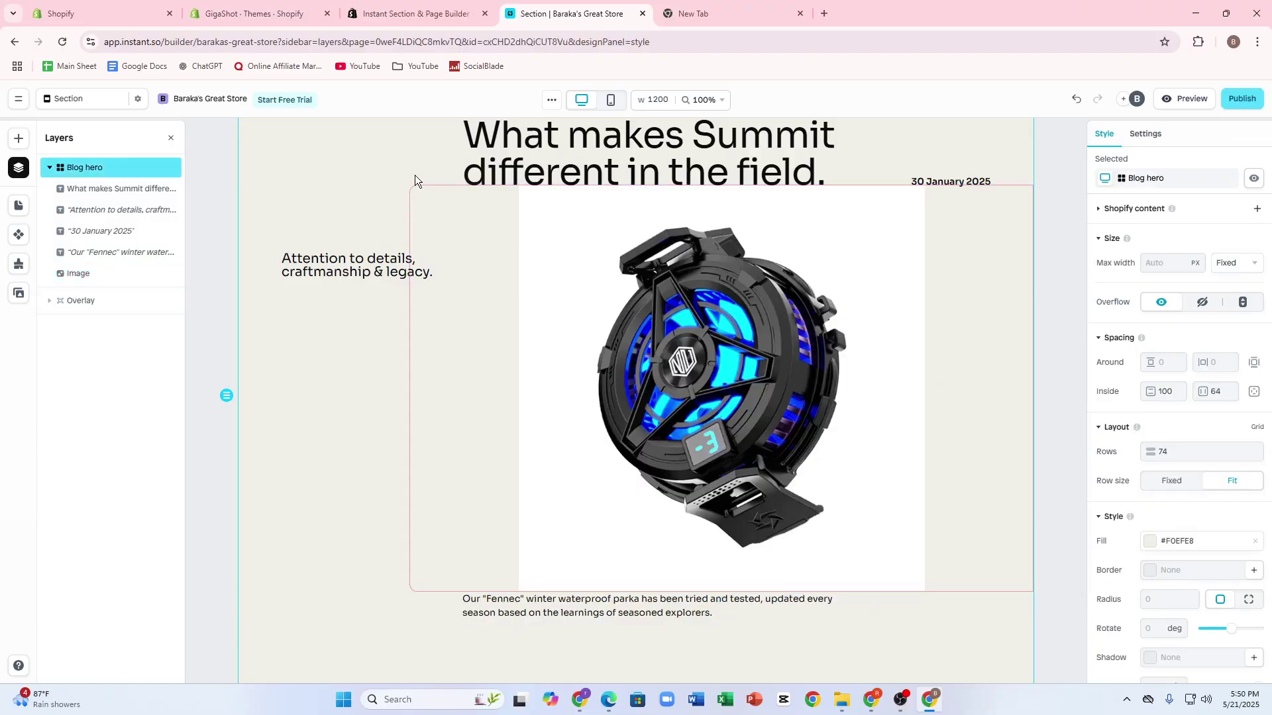
pyautogui.click(430, 393)
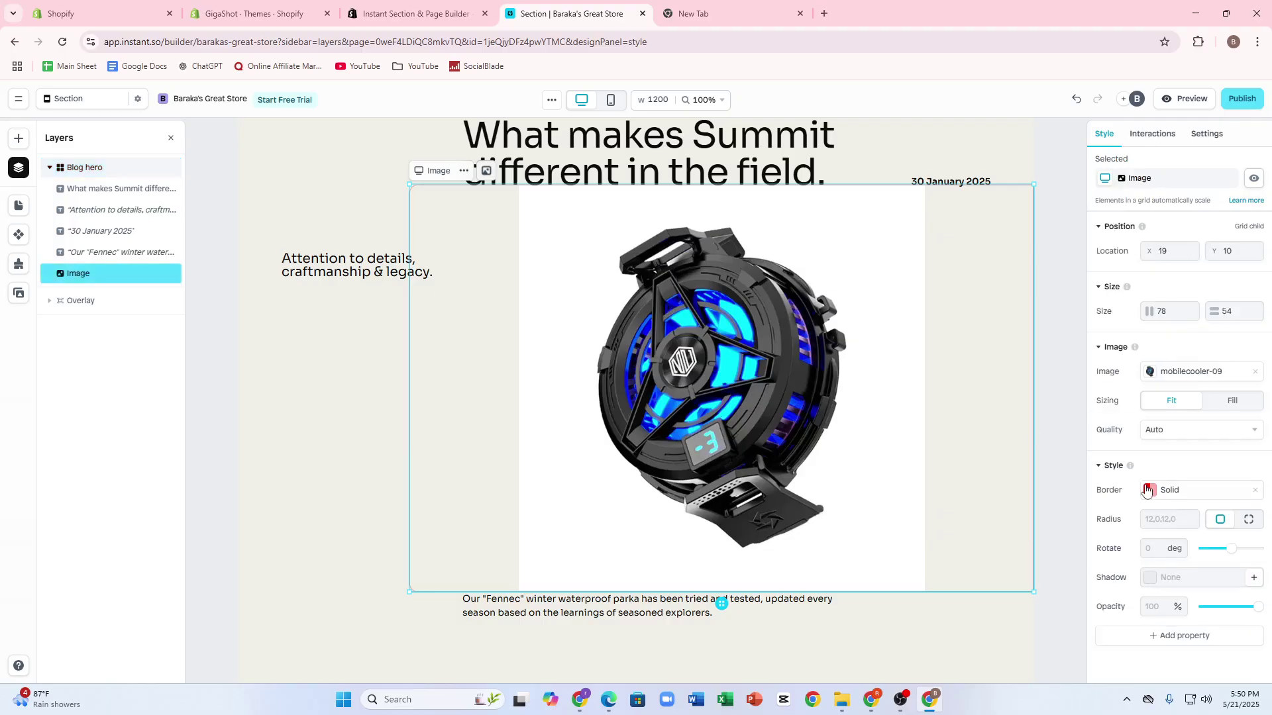
# Step: Change the image's border color to white #FFFFFF and close the border color editor
pyautogui.click(1148, 490)
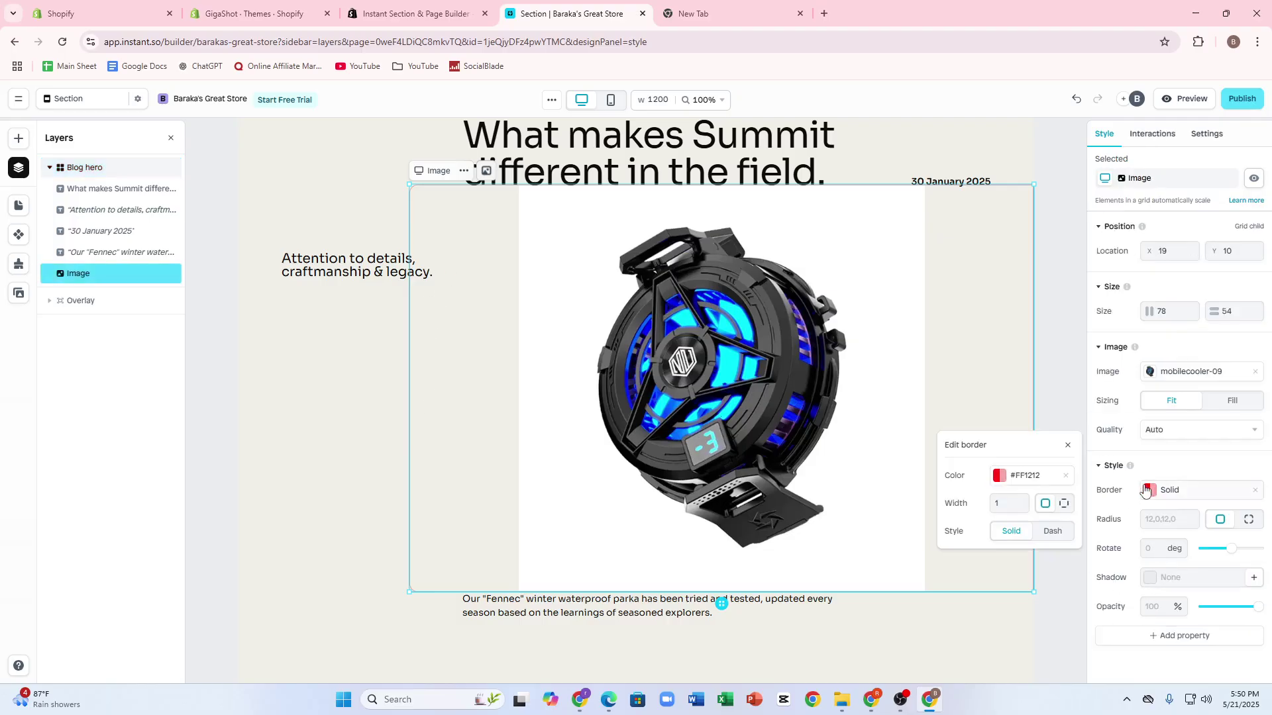
pyautogui.click(1062, 477)
pyautogui.moveTo(984, 431); pyautogui.dragTo(944, 420)
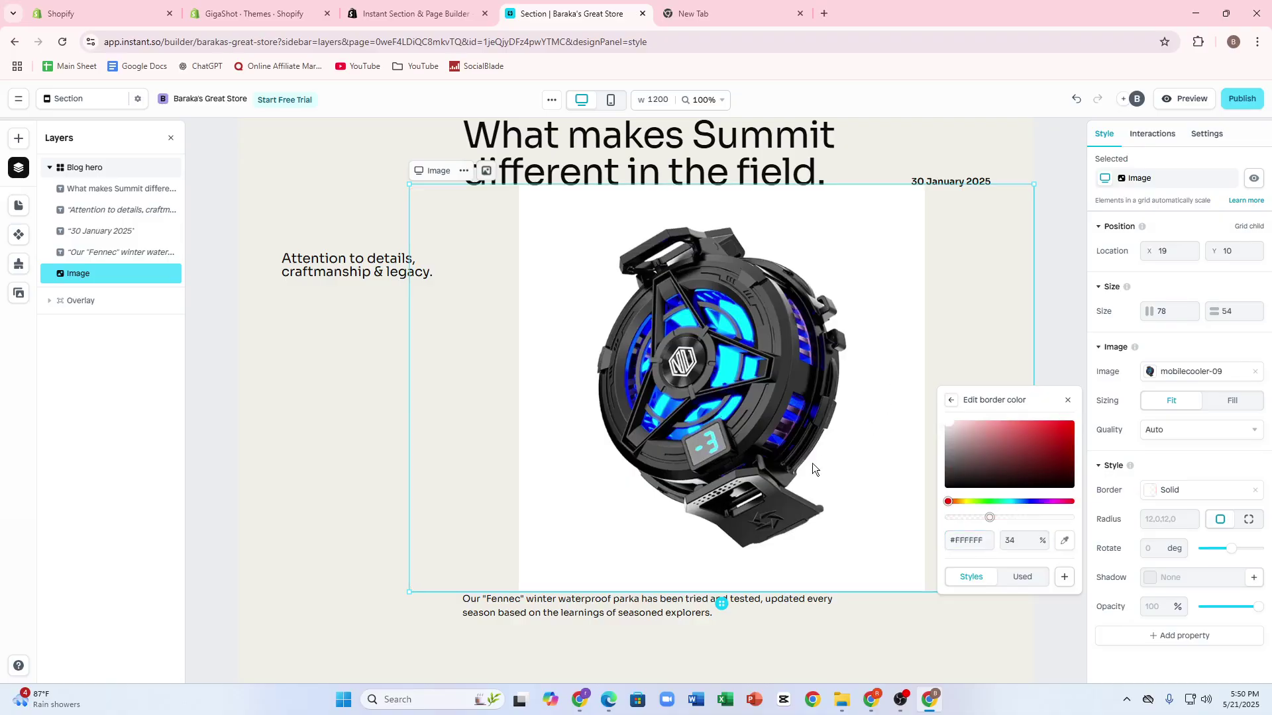
pyautogui.click(347, 364)
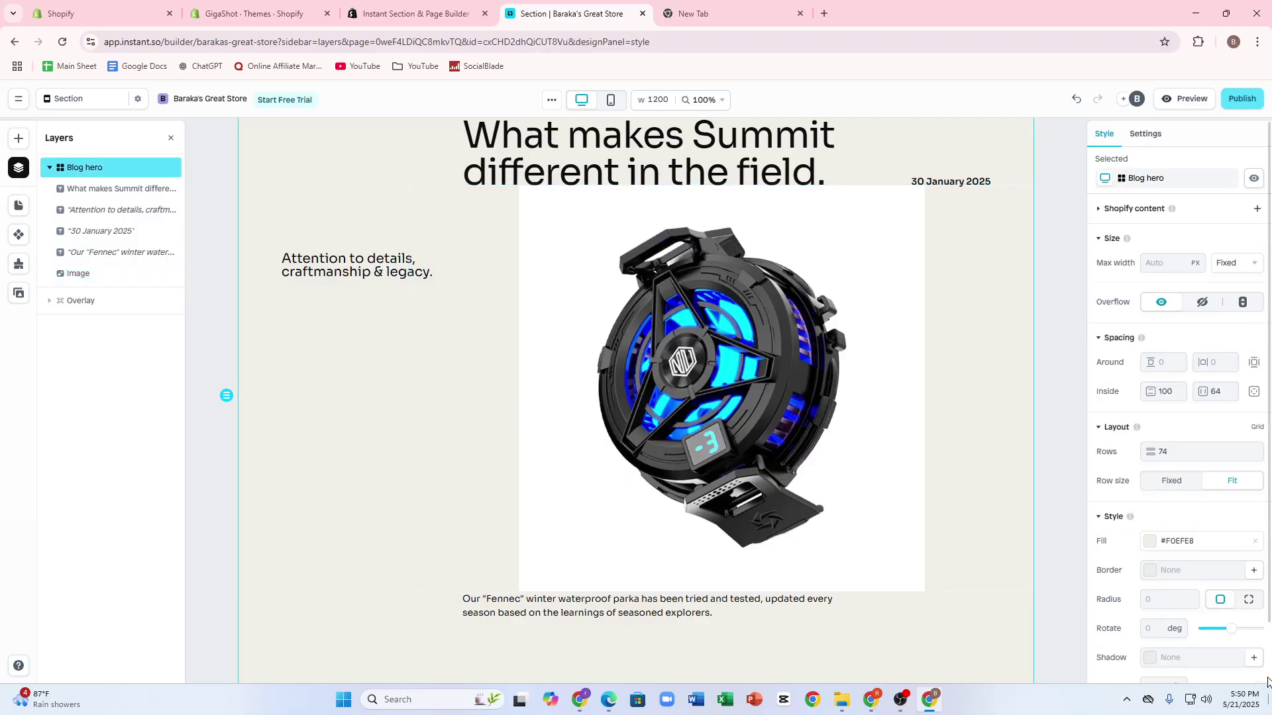
pyautogui.scroll(-1, 1187, 505)
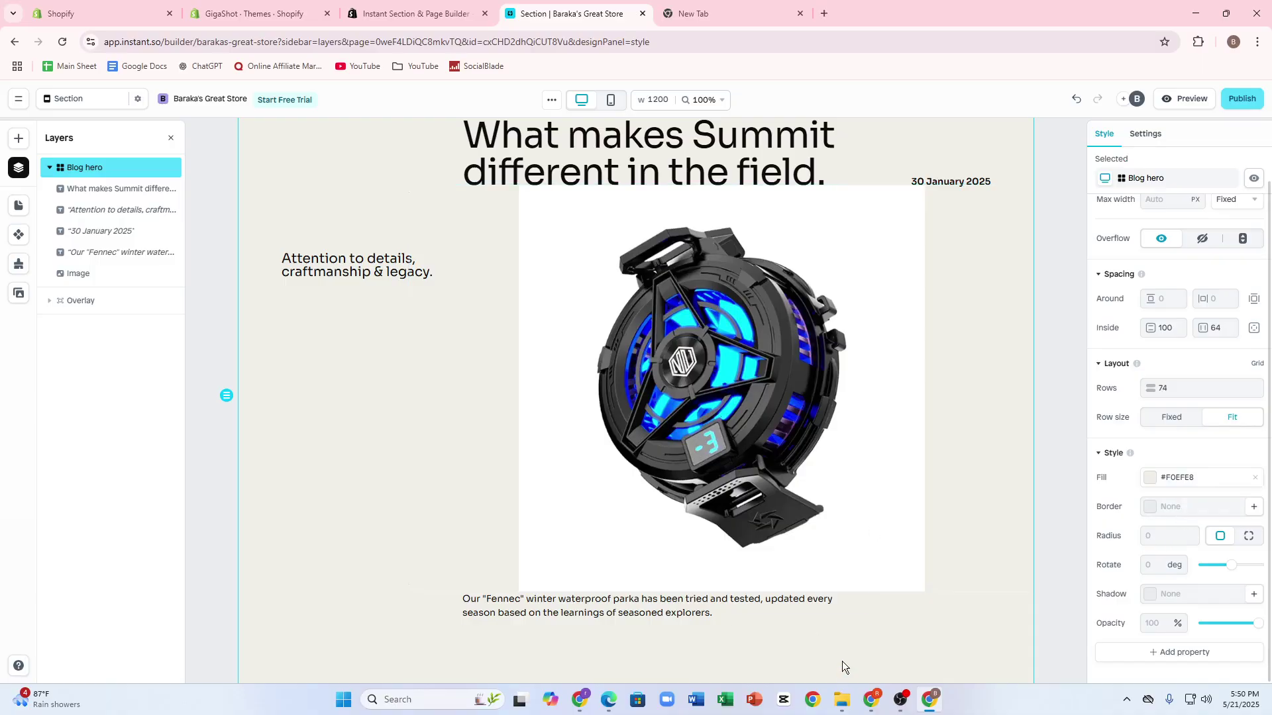
pyautogui.scroll(-7, 794, 554)
pyautogui.scroll(4, 603, 437)
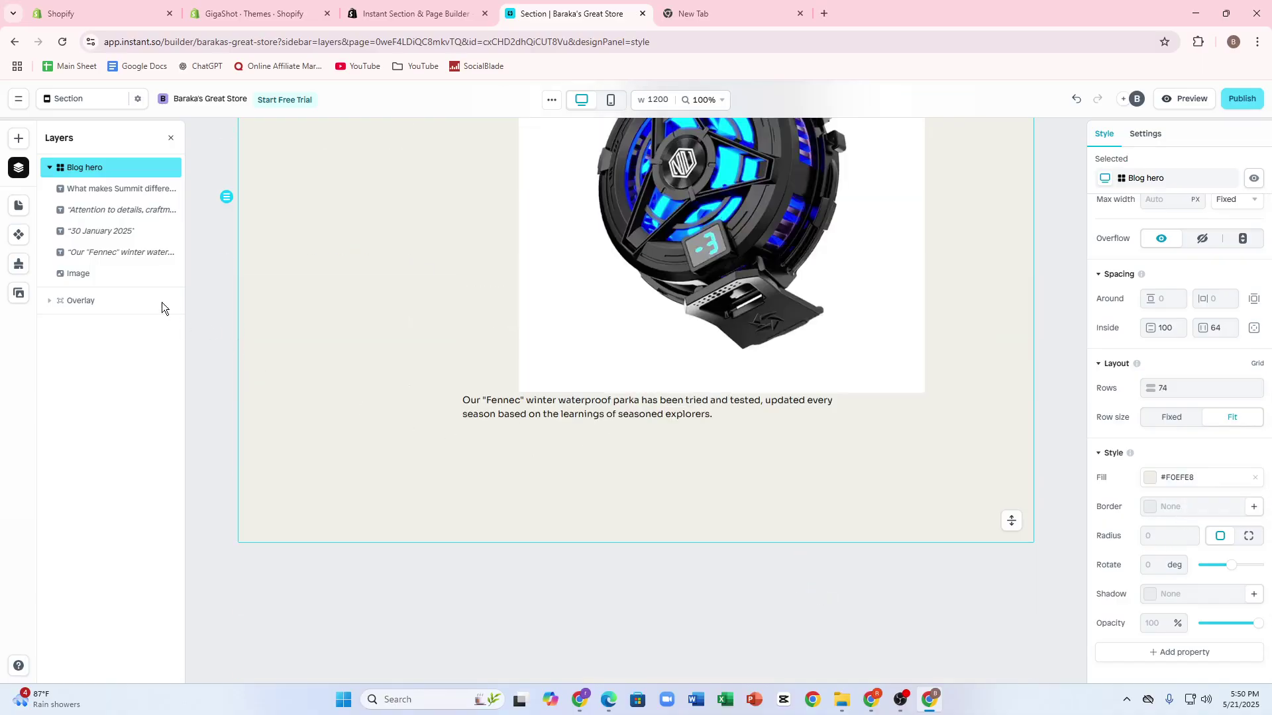
pyautogui.click(113, 274)
pyautogui.scroll(5, 477, 404)
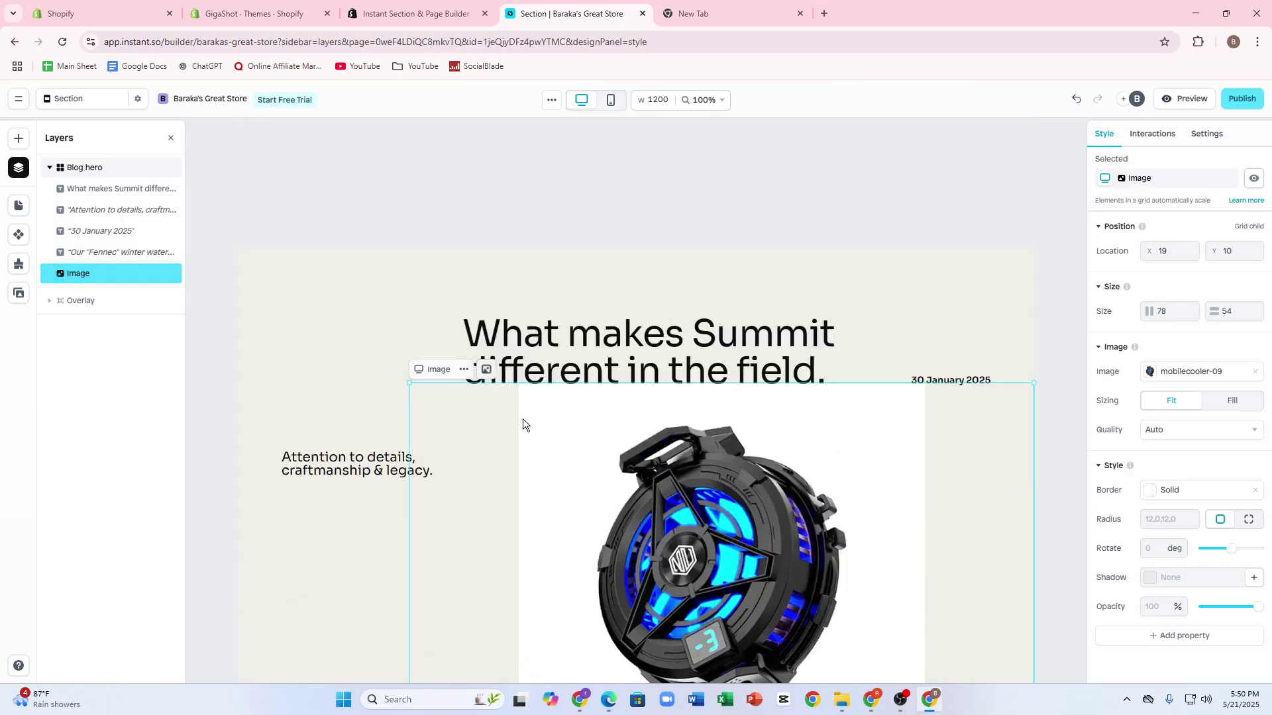
# Step: Try to publish the Blog hero section and connect the project to Shopify through the Instant Section & Page Builder app
pyautogui.click(439, 370)
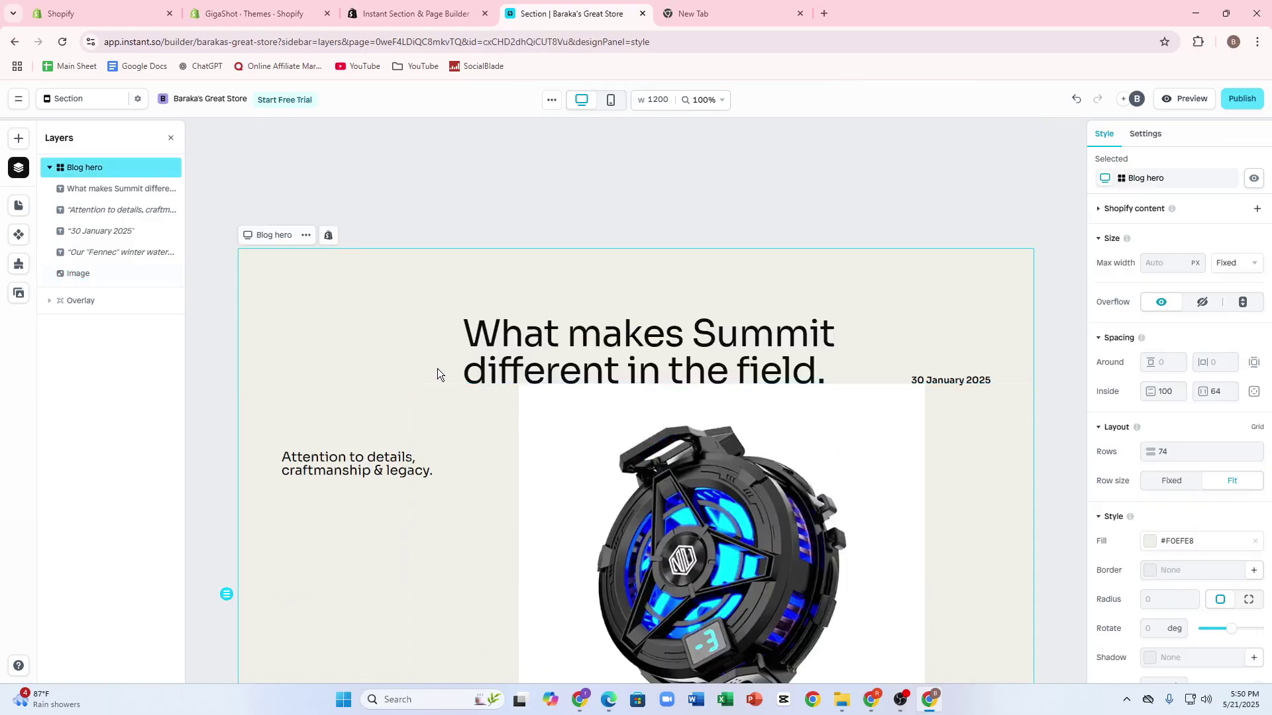
pyautogui.click(326, 240)
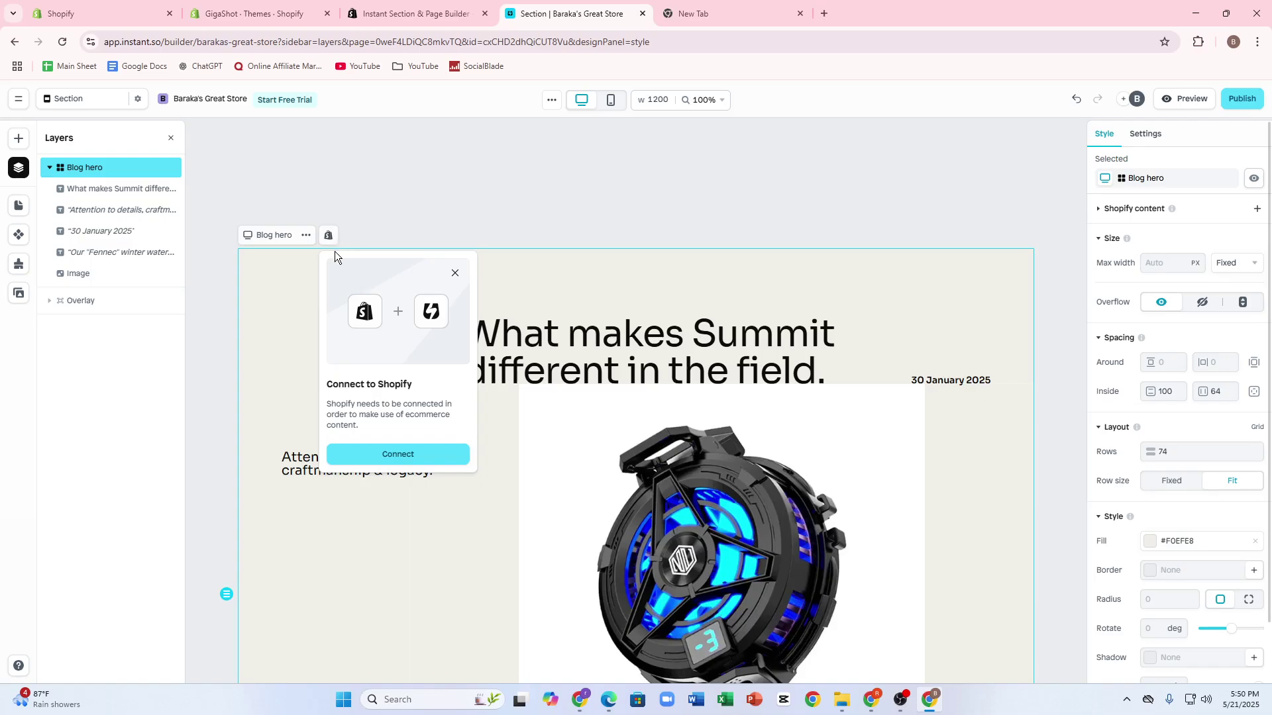
pyautogui.click(1233, 106)
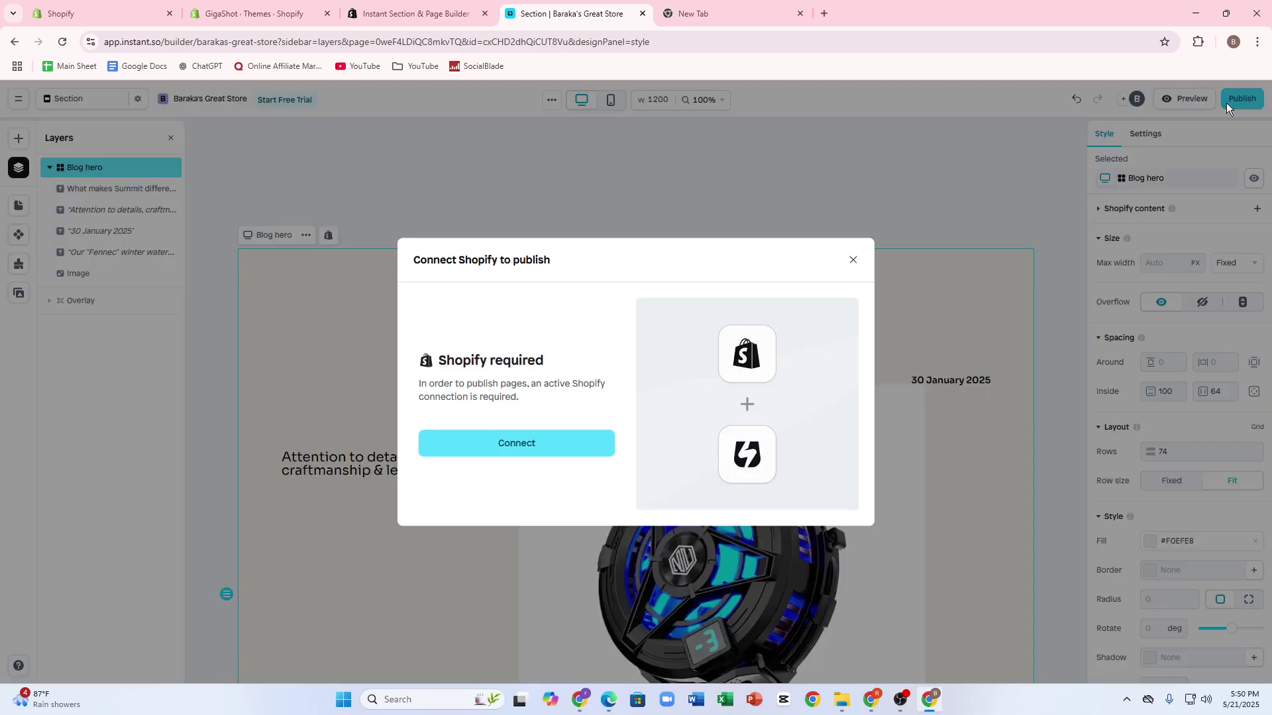
pyautogui.click(557, 443)
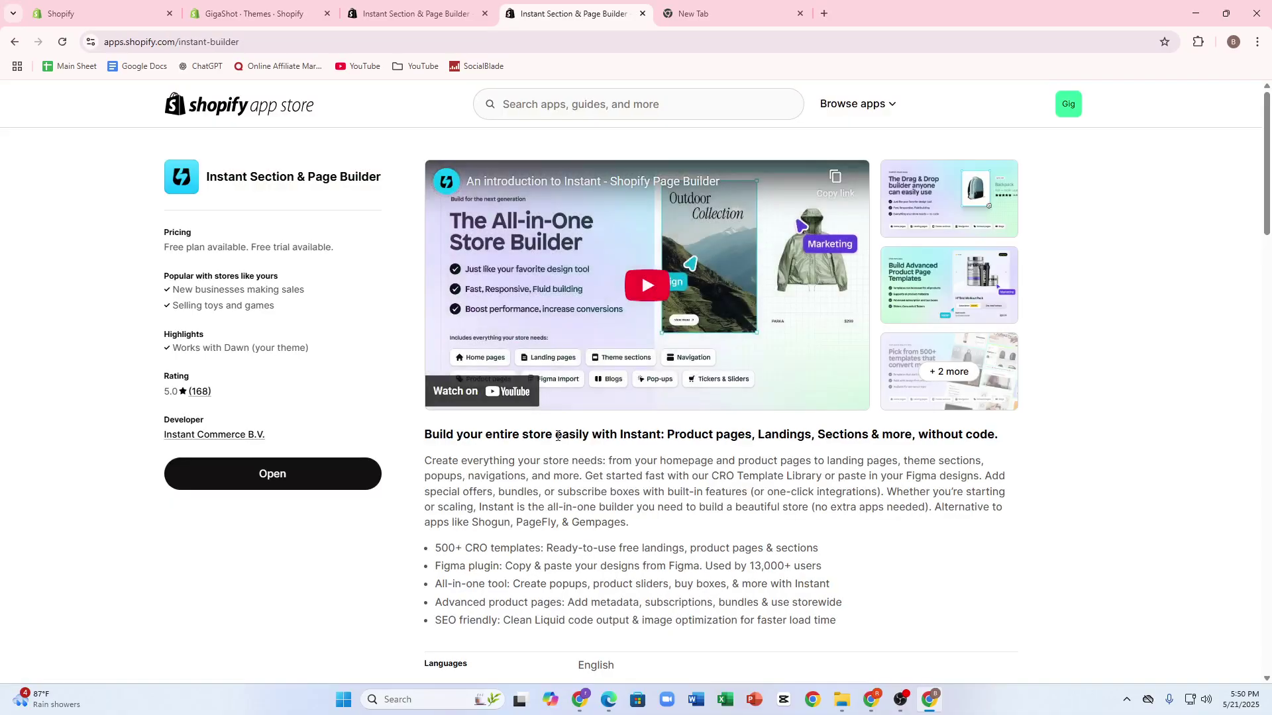
pyautogui.click(236, 471)
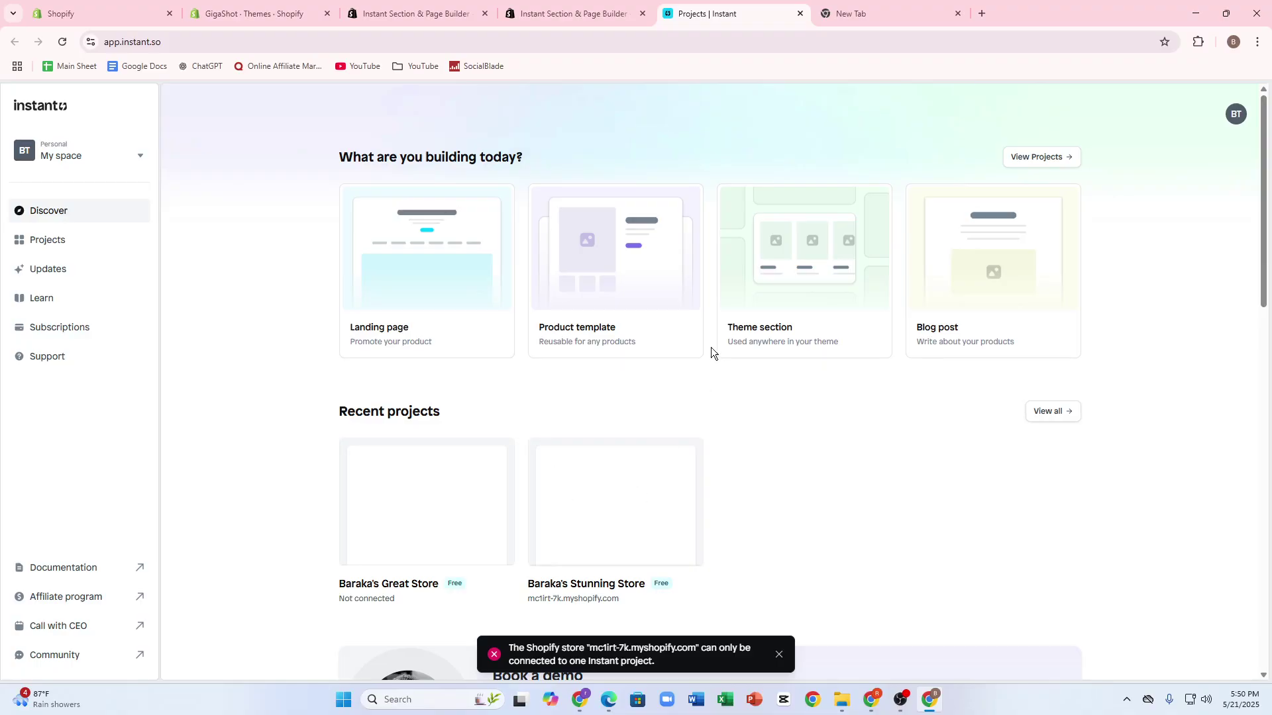
# Step: Review the template kits on the Instant dashboard and return to the Shopify store's Themes page
pyautogui.scroll(-8, 577, 367)
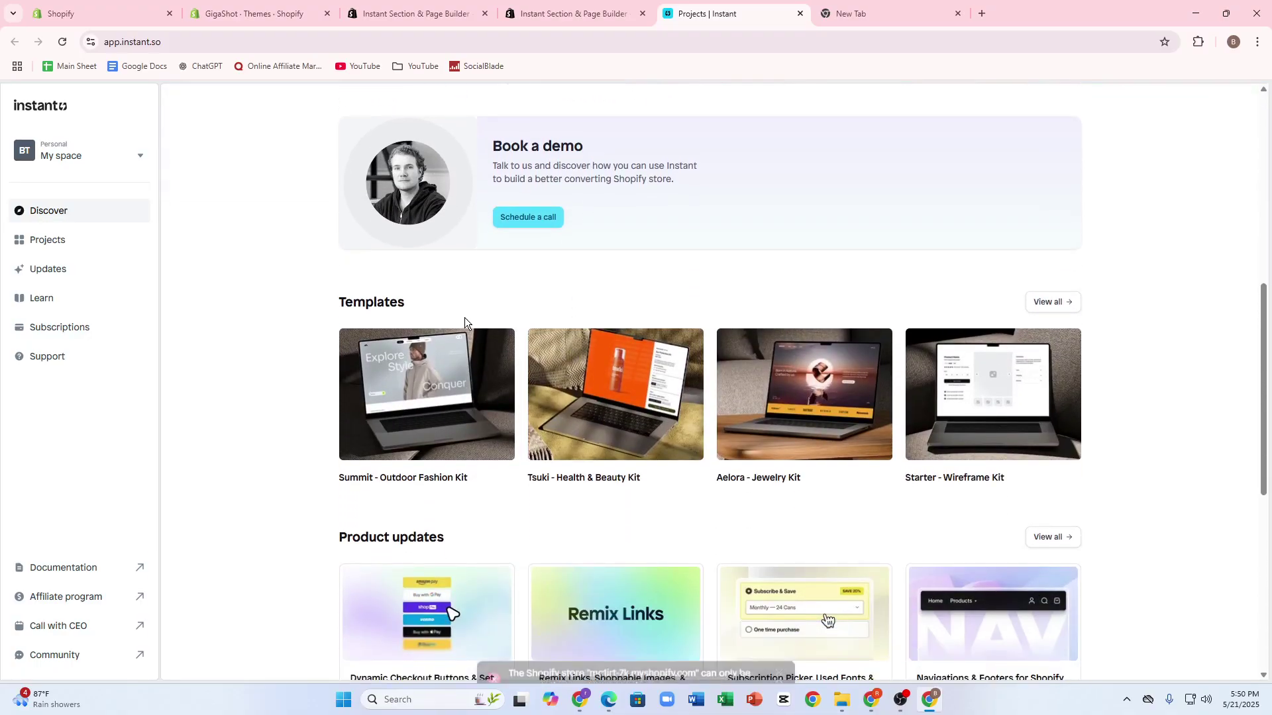
pyautogui.scroll(-3, 642, 336)
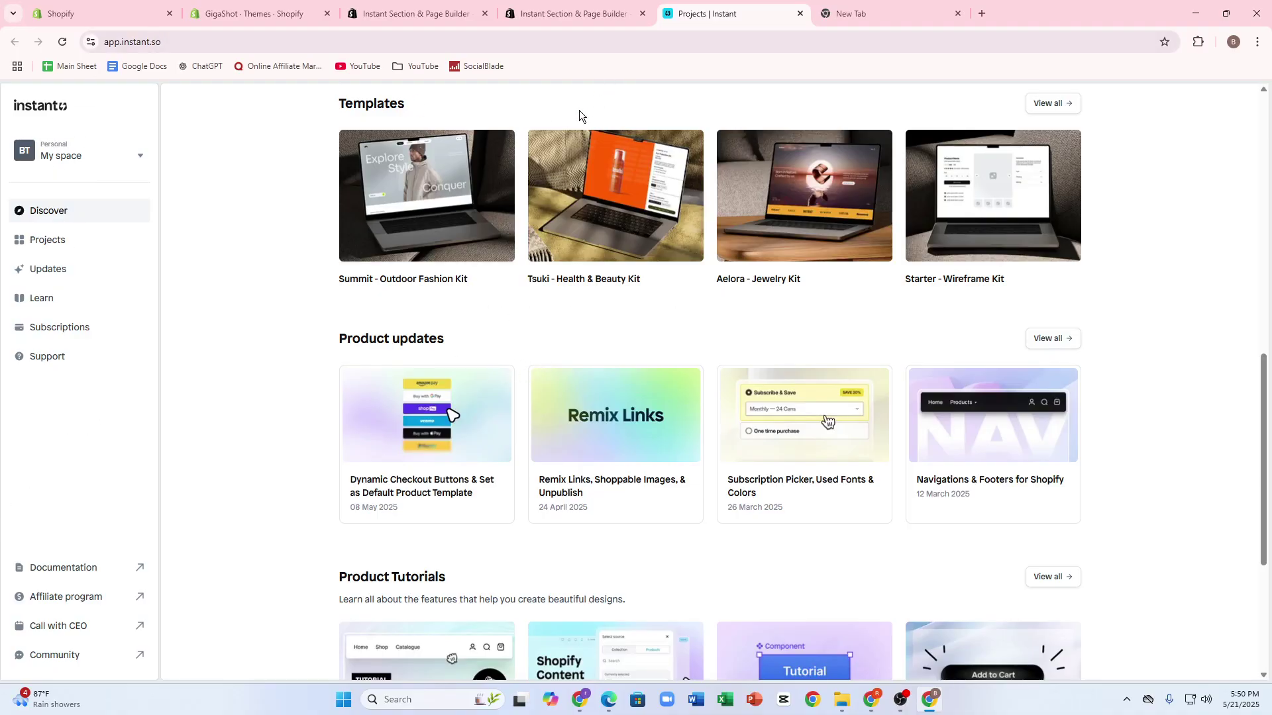
pyautogui.click(567, 19)
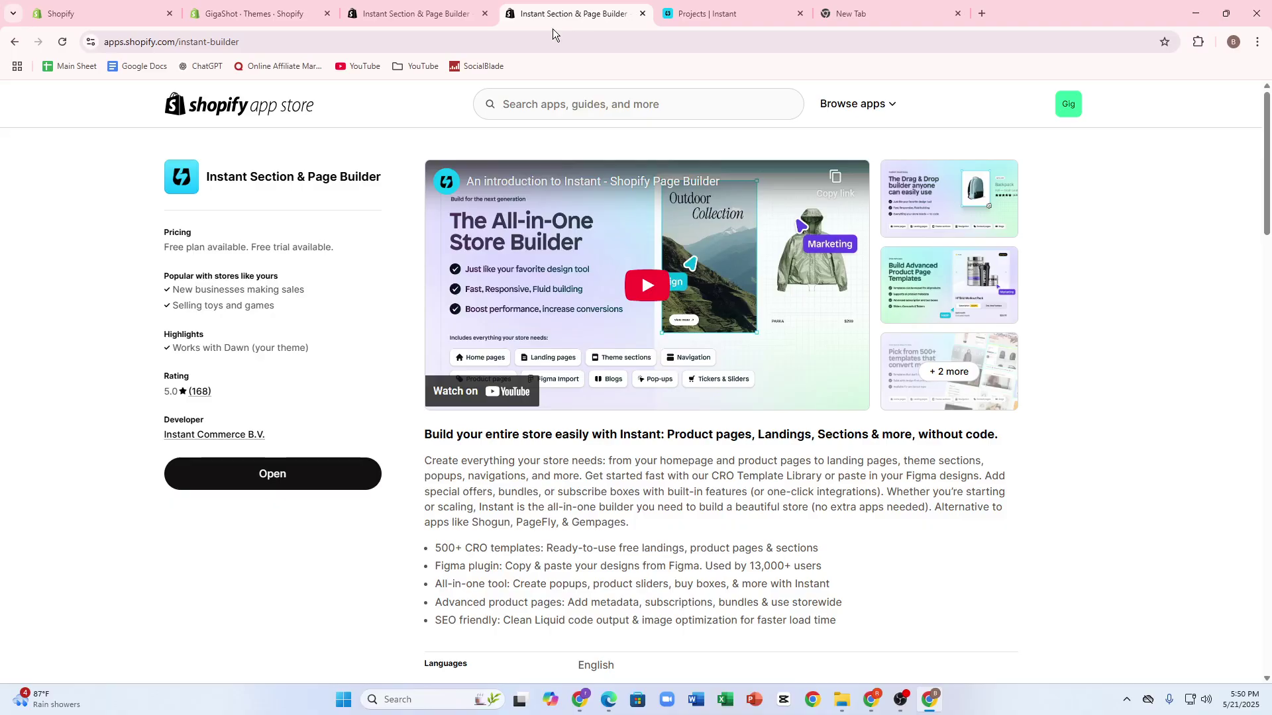
pyautogui.click(263, 6)
pyautogui.click(193, 355)
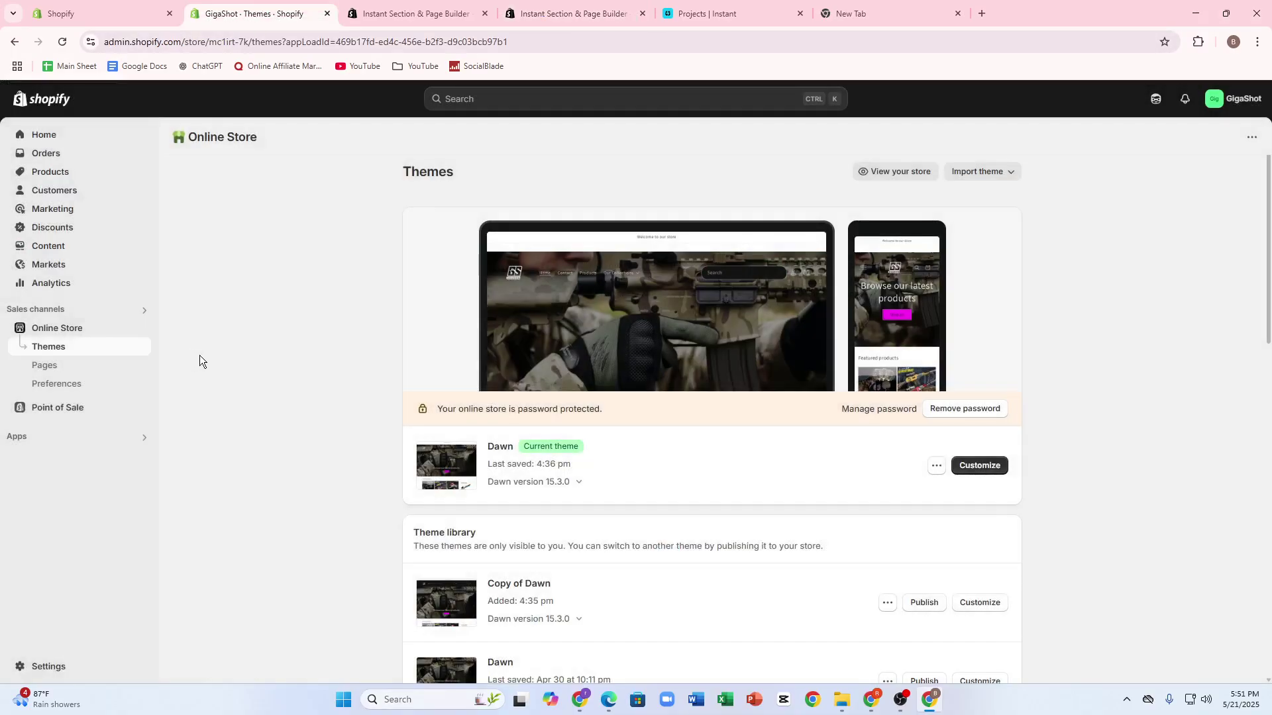
# Step: Compare the Instant app's store listing with the Shopify Themes page and browse the popular free themes
pyautogui.click(586, 11)
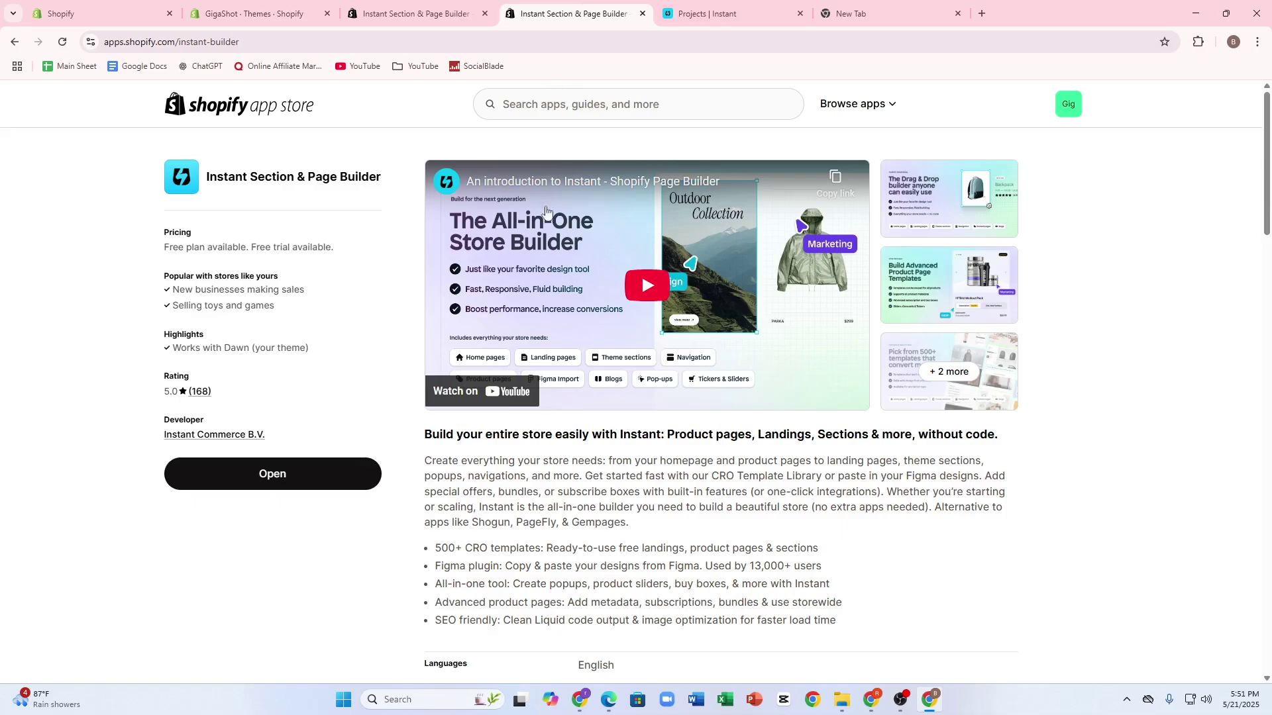
pyautogui.moveTo(848, 590); pyautogui.dragTo(652, 492)
pyautogui.moveTo(467, 461); pyautogui.dragTo(587, 541)
pyautogui.click(411, 13)
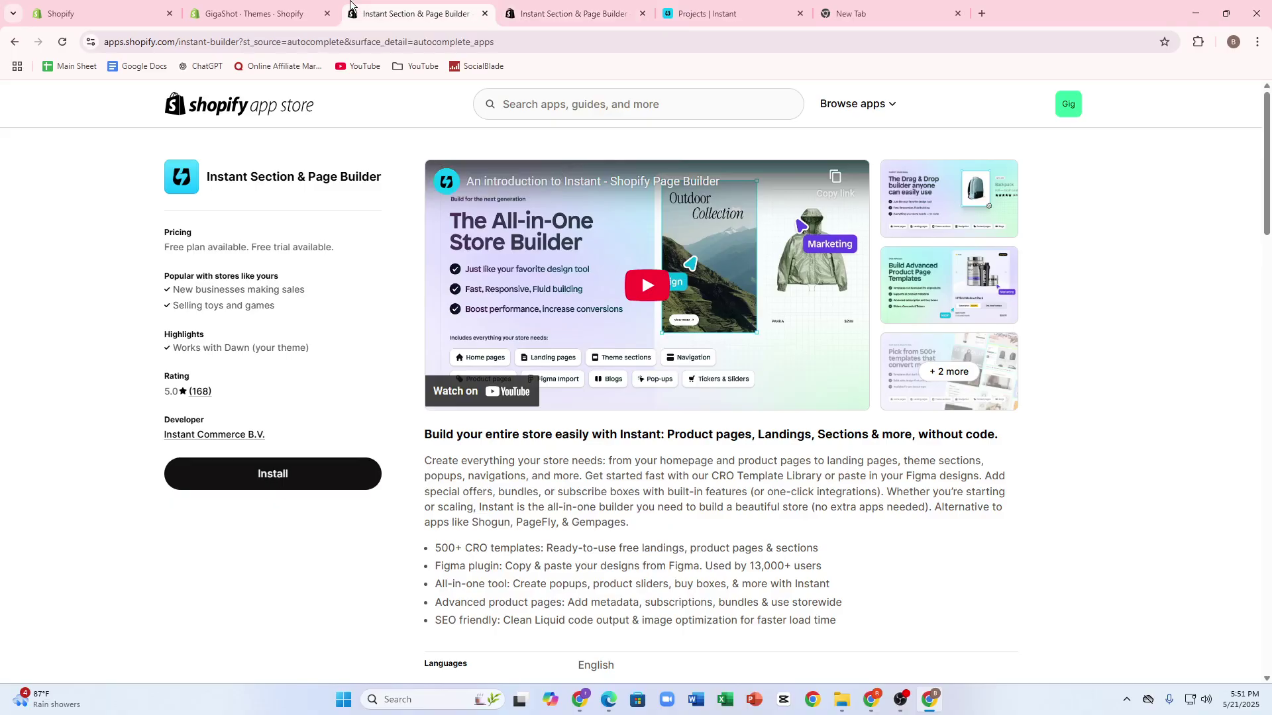
pyautogui.click(286, 3)
pyautogui.moveTo(400, 173); pyautogui.dragTo(467, 168)
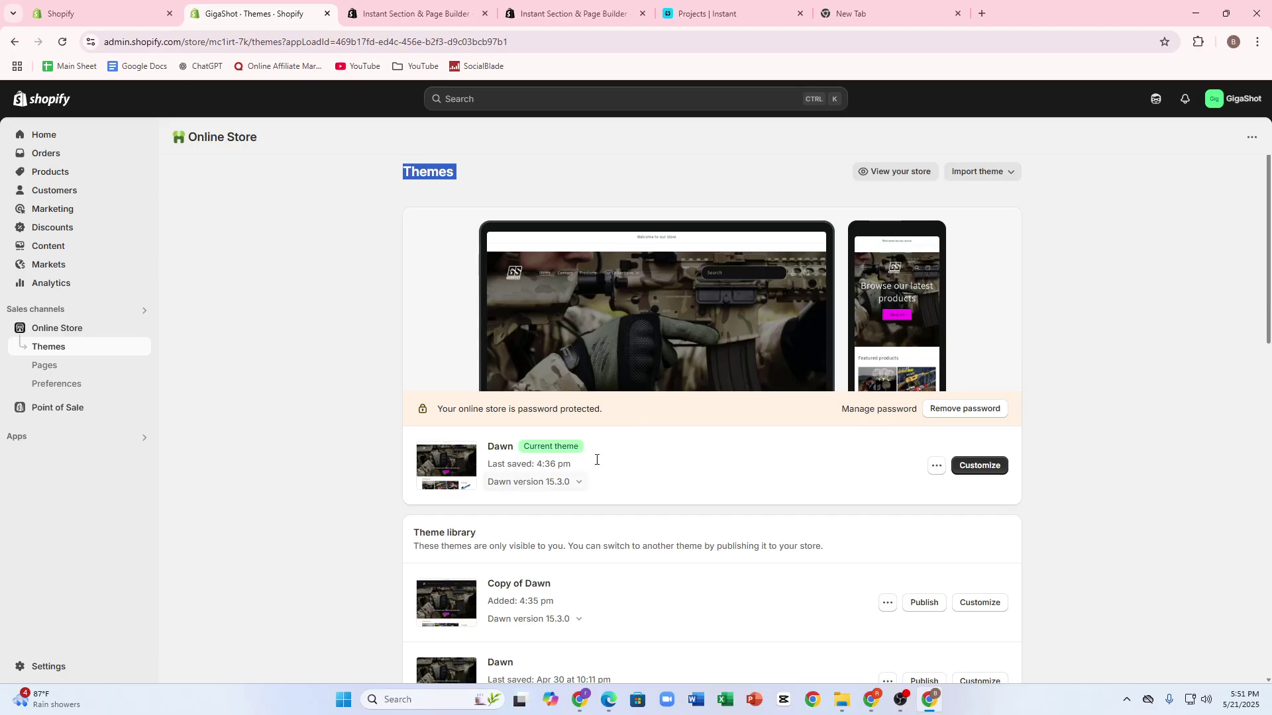
pyautogui.scroll(-10, 1003, 371)
pyautogui.scroll(-2, 1008, 393)
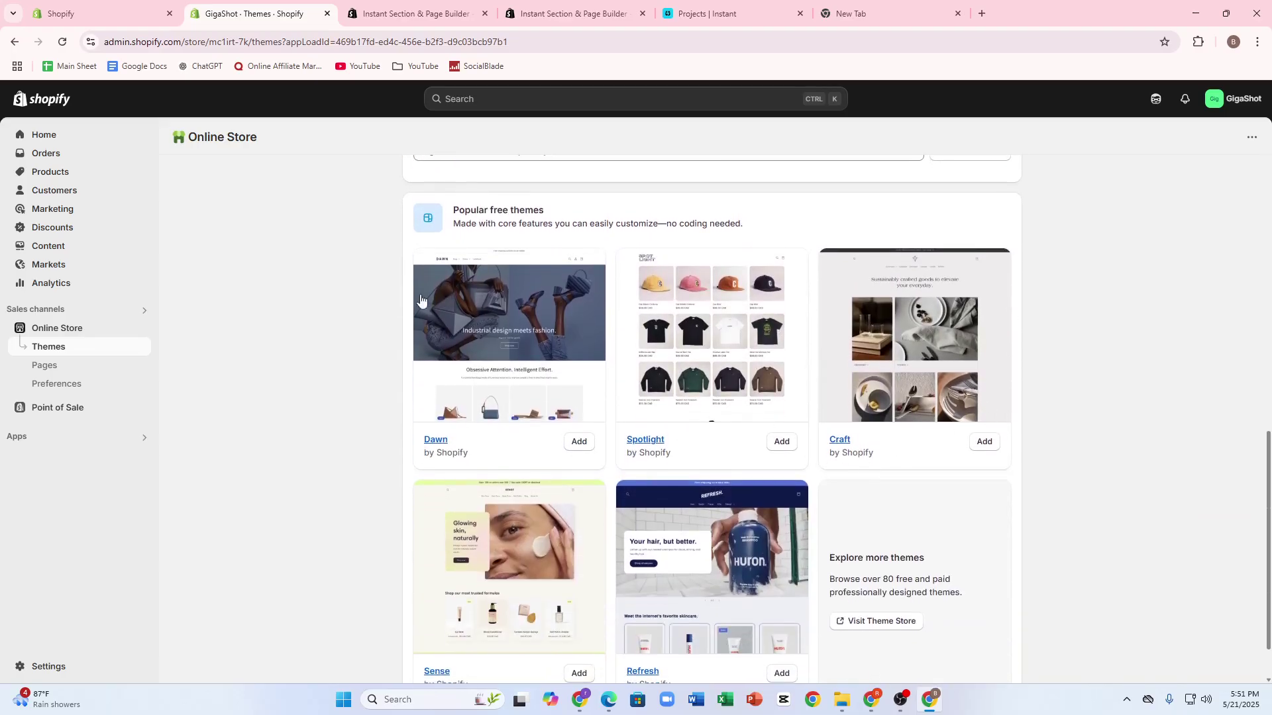
pyautogui.scroll(-1, 761, 427)
pyautogui.scroll(1, 755, 411)
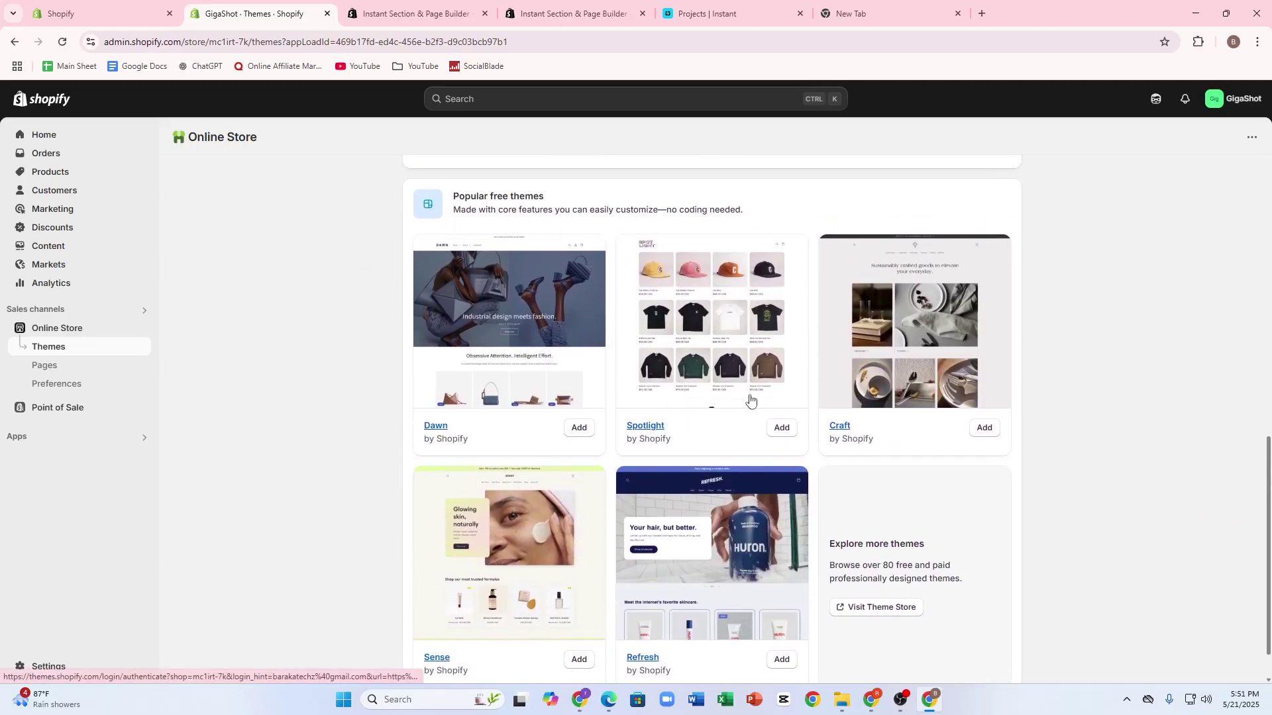
# Step: Return to the Instant dashboard, open the Aelora - Jewelry Kit template's project chooser and dismiss it
pyautogui.click(613, 12)
pyautogui.click(712, 13)
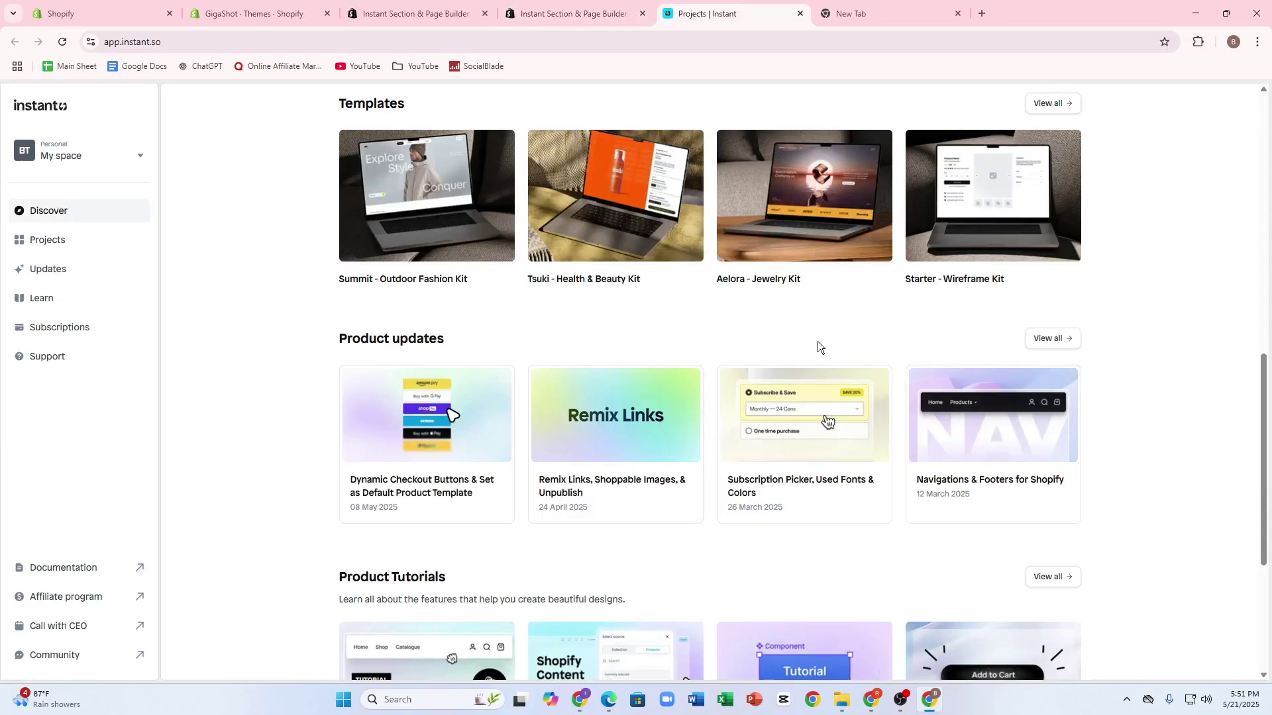
pyautogui.scroll(4, 506, 308)
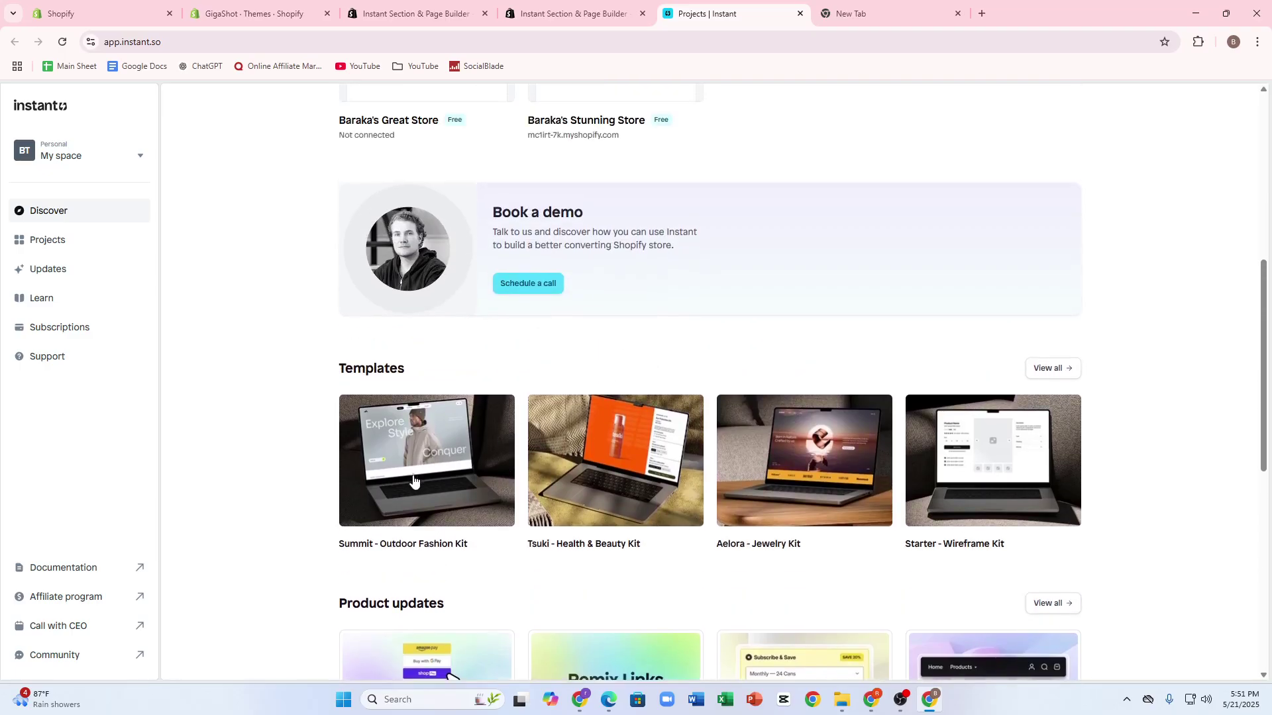
pyautogui.scroll(-3, 878, 414)
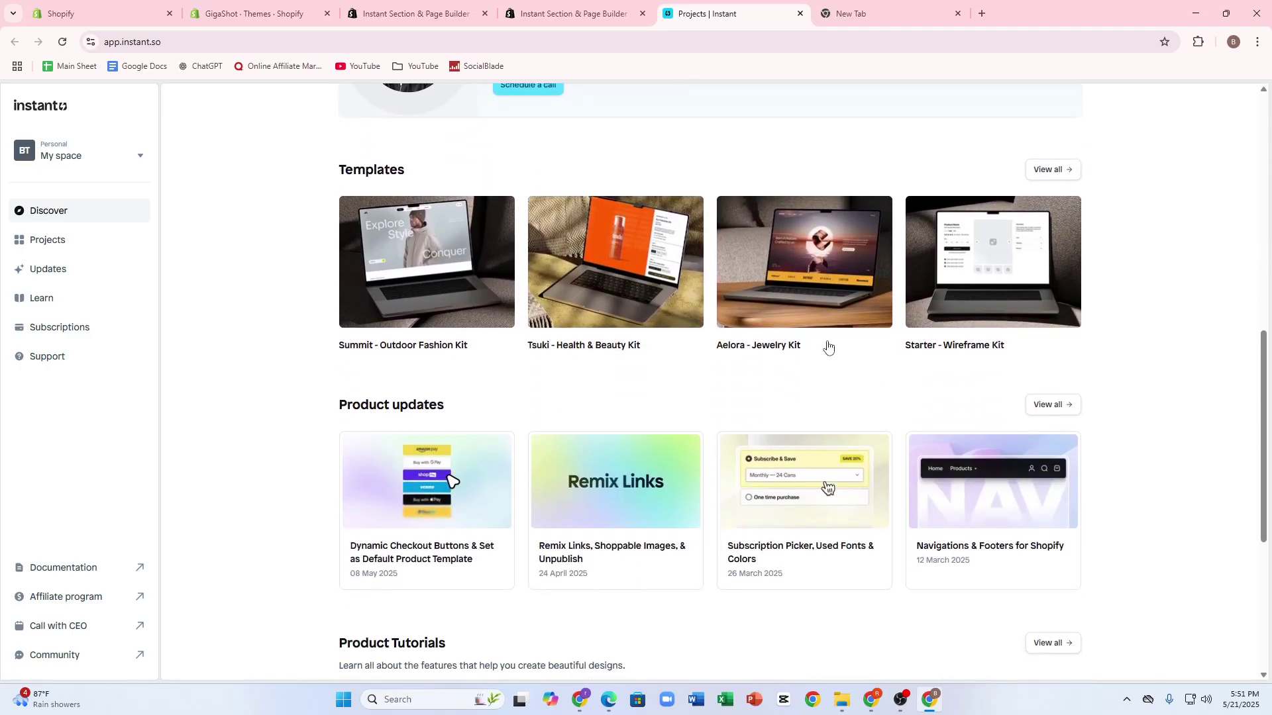
pyautogui.click(781, 277)
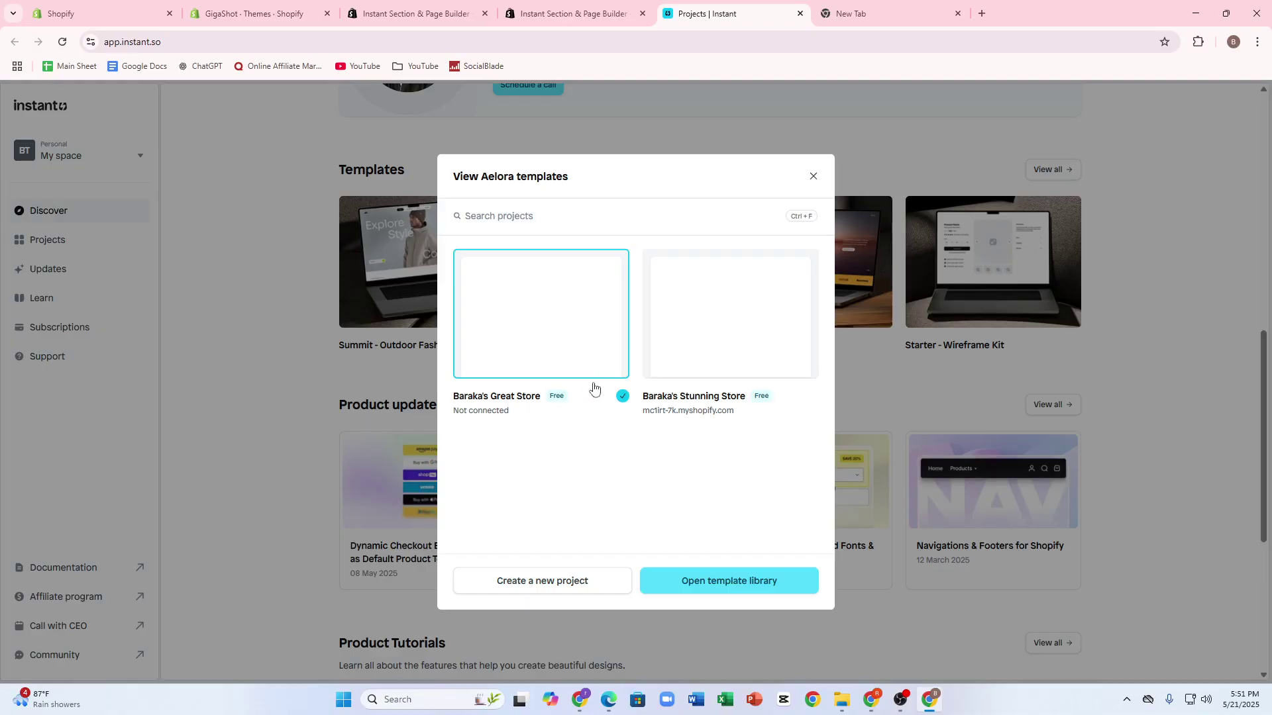
pyautogui.click(324, 410)
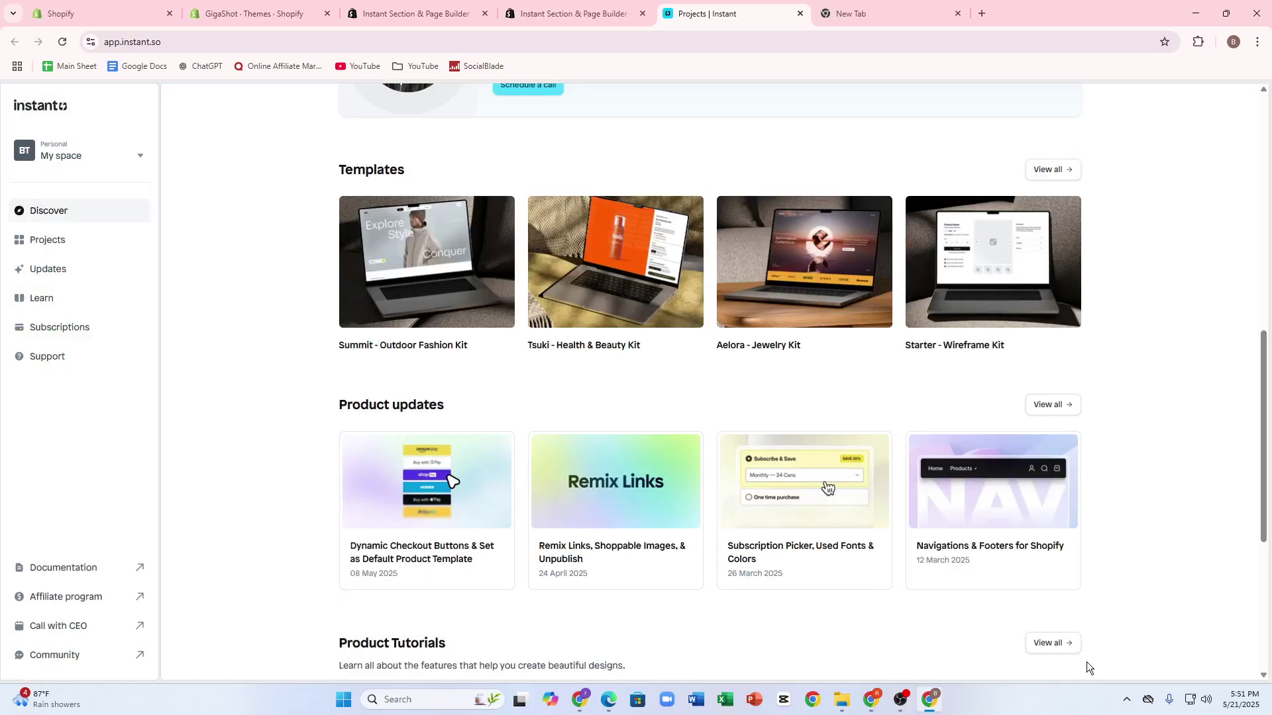
# Step: Look over the product tutorials, page types, recent projects and templates on the Instant dashboard
pyautogui.scroll(-5, 582, 352)
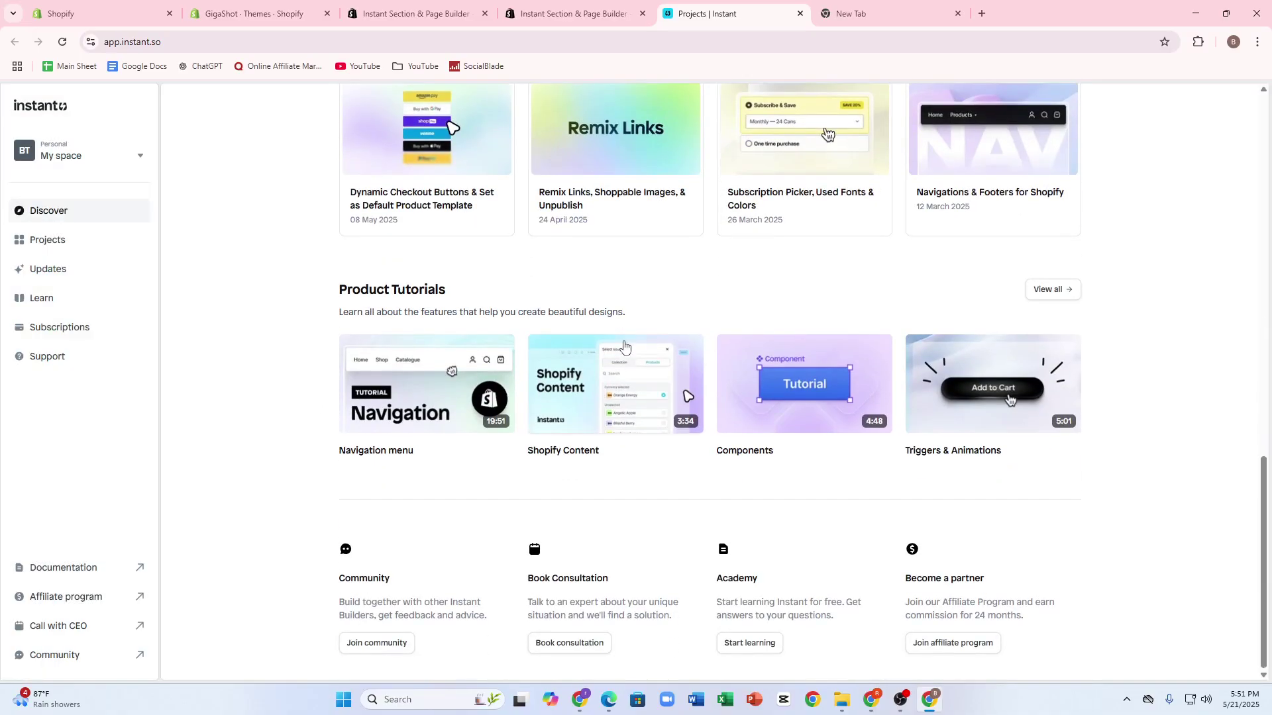
pyautogui.scroll(15, 638, 335)
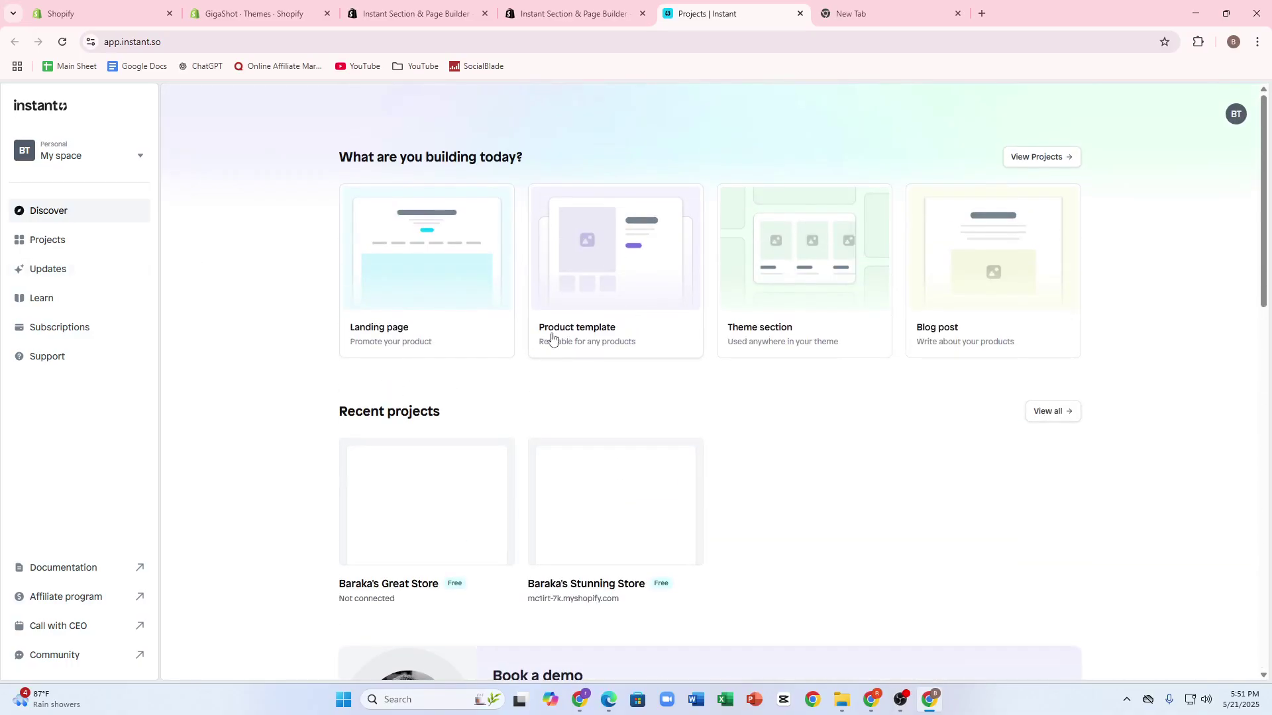
pyautogui.scroll(-5, 544, 331)
pyautogui.scroll(-1, 543, 319)
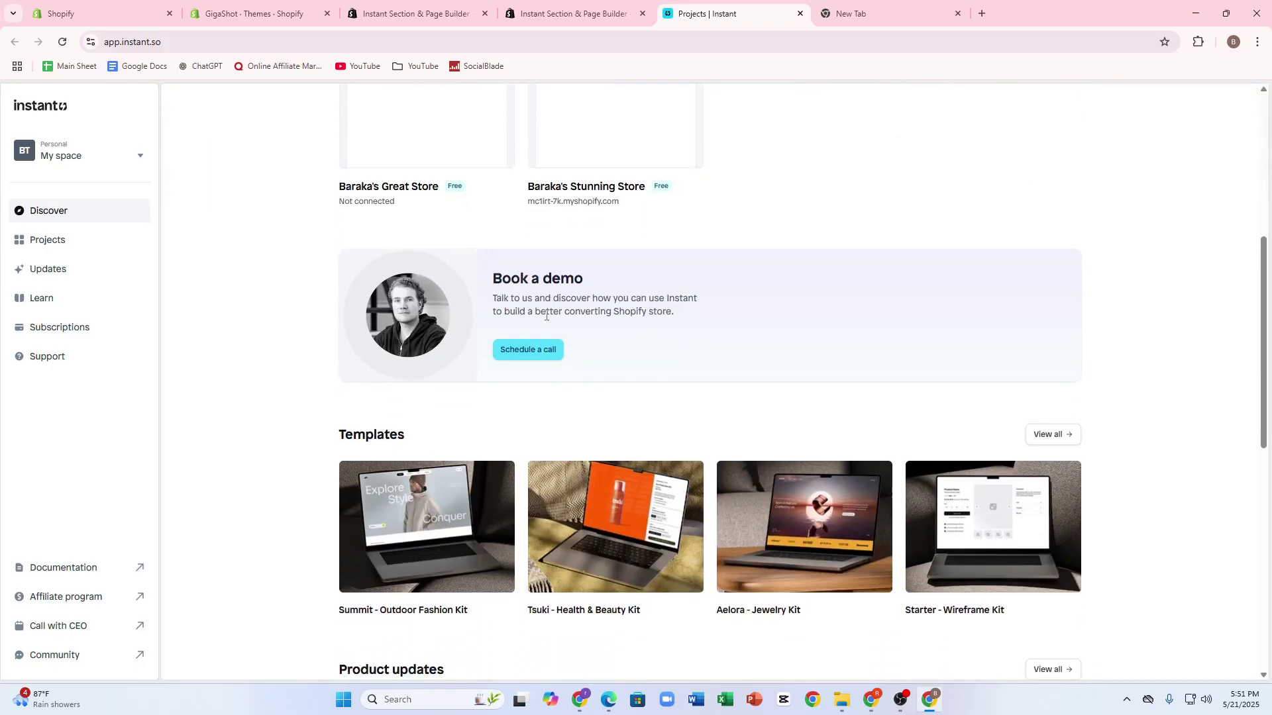